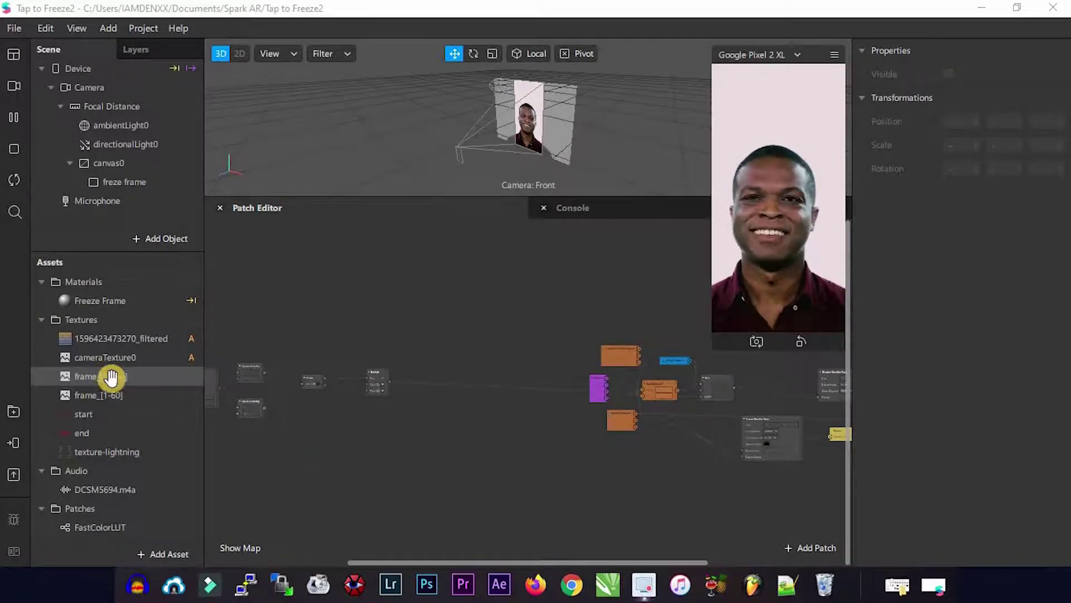
Review the imported assets: both frame texture sequences, the start, end and texture-lightning textures, and the DCSM5694.m4a audio file.
left_click(133, 377)
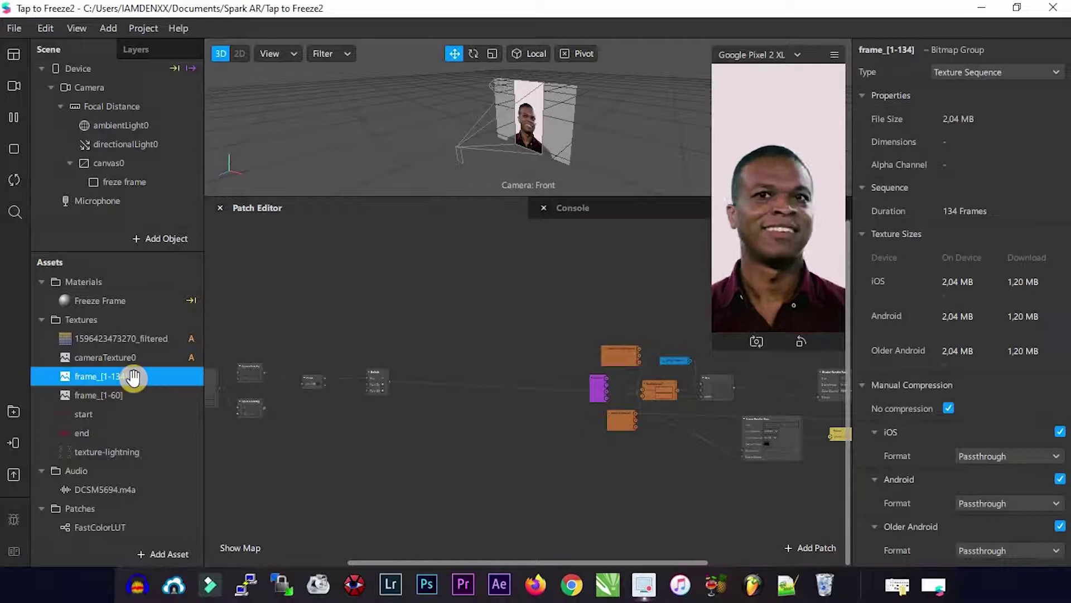
left_click(114, 397)
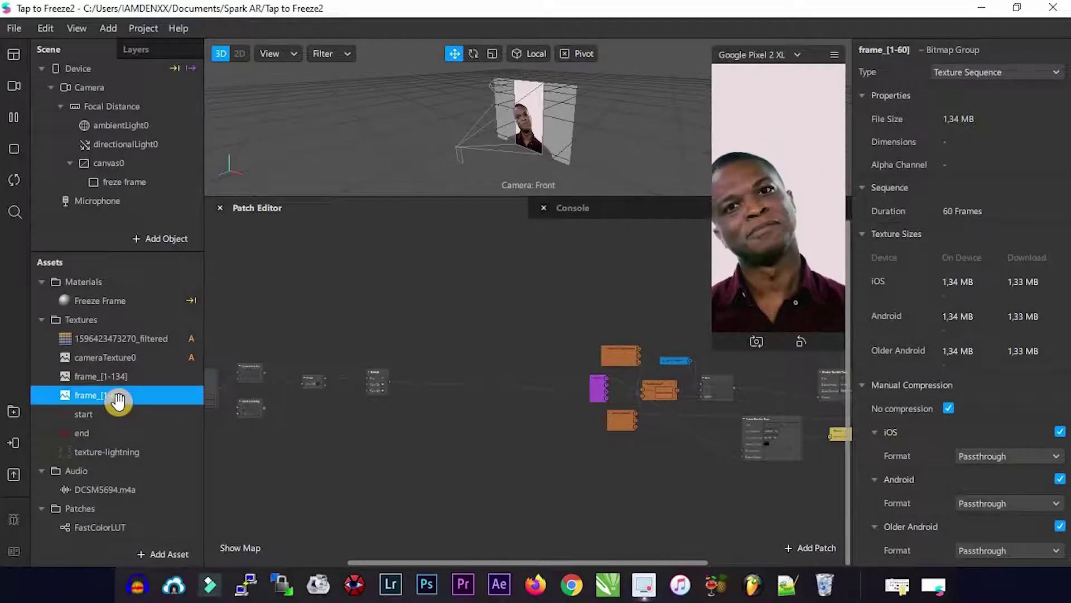
left_click(98, 413)
left_click(134, 376)
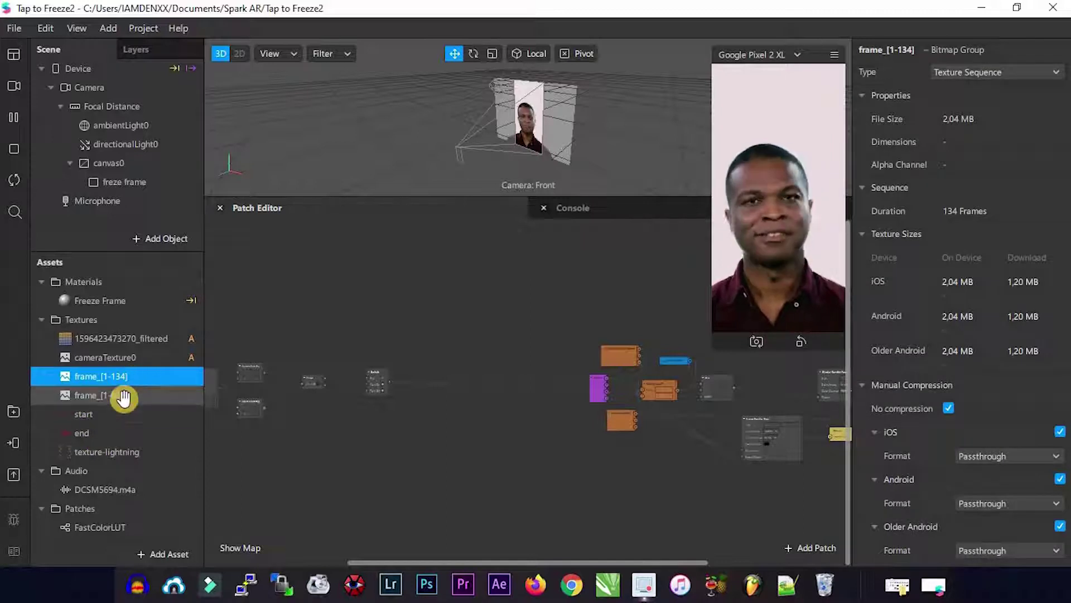
left_click(140, 395)
left_click(96, 414)
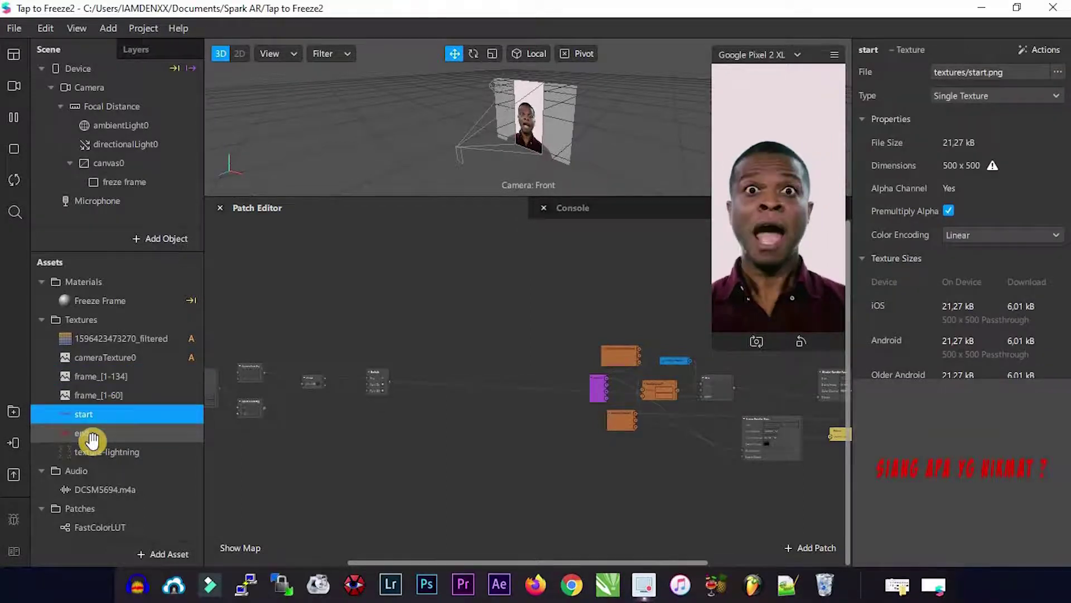
left_click(92, 435)
left_click(100, 453)
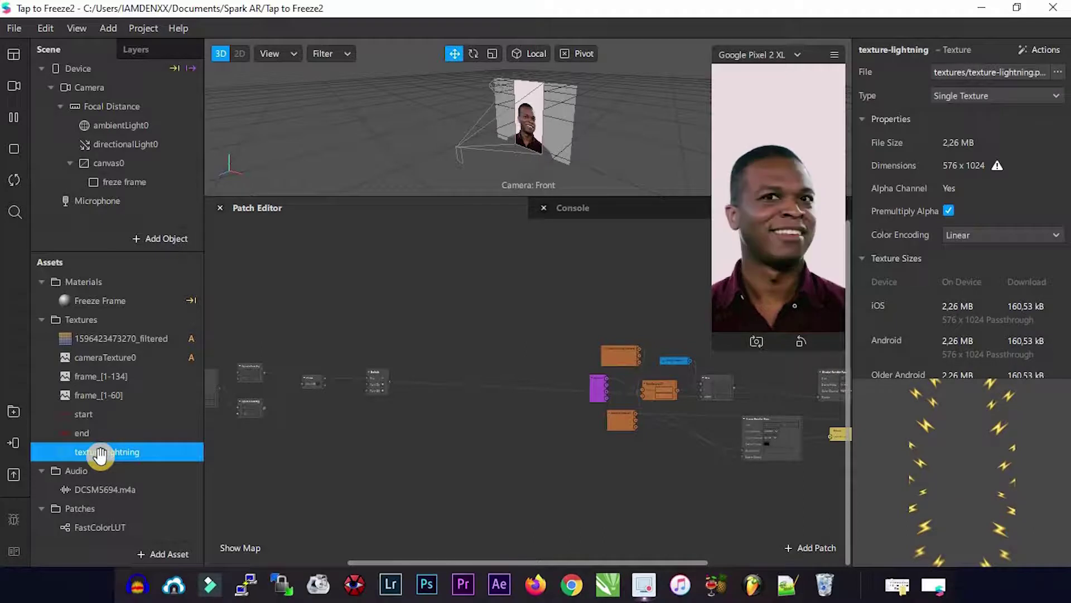
left_click(117, 489)
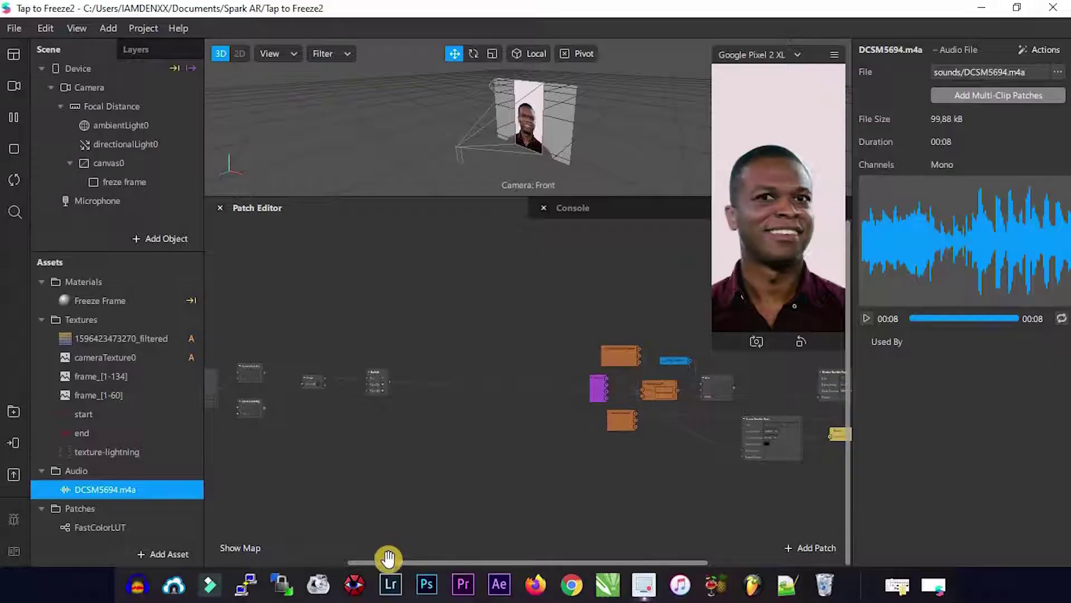
Add a Delay patch between the Pulse and Switch patches, and move the Switch farther away to make room.
left_click_drag(384, 564, 309, 564)
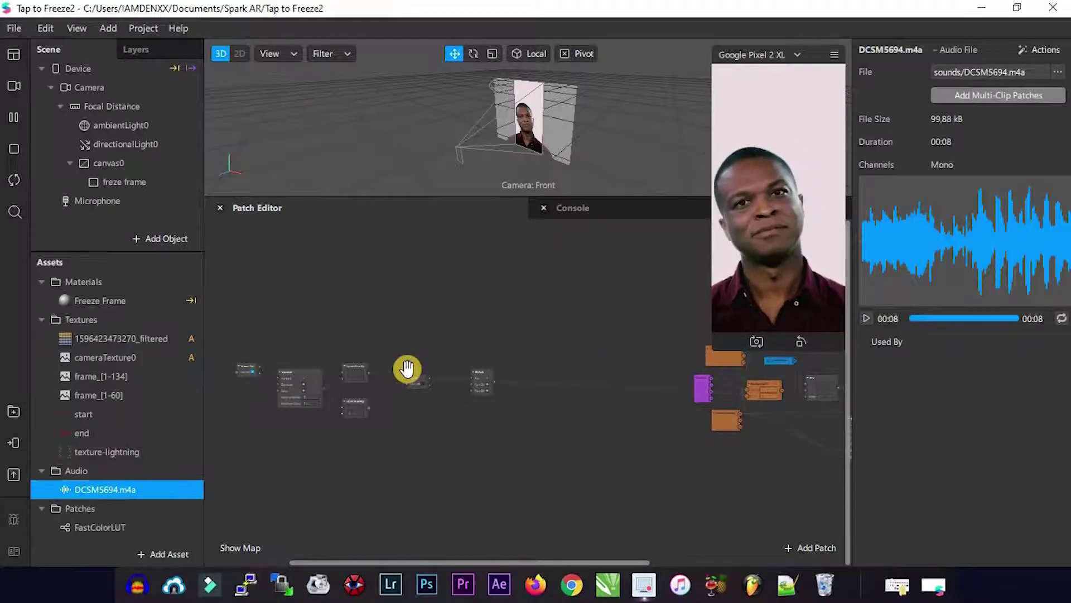
scroll(406, 368, "up", 5)
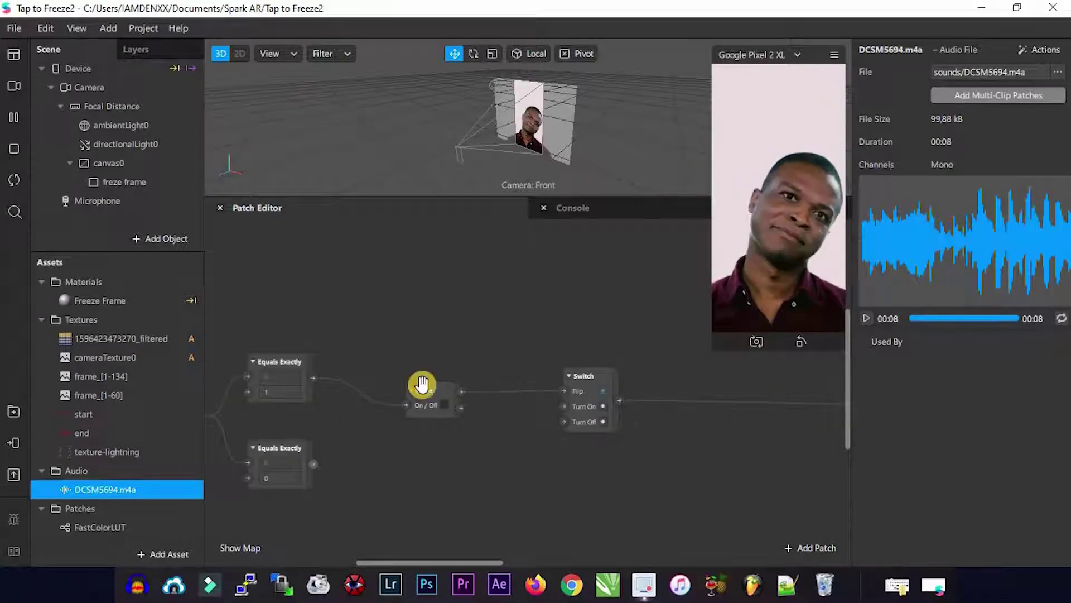
double_click(509, 303)
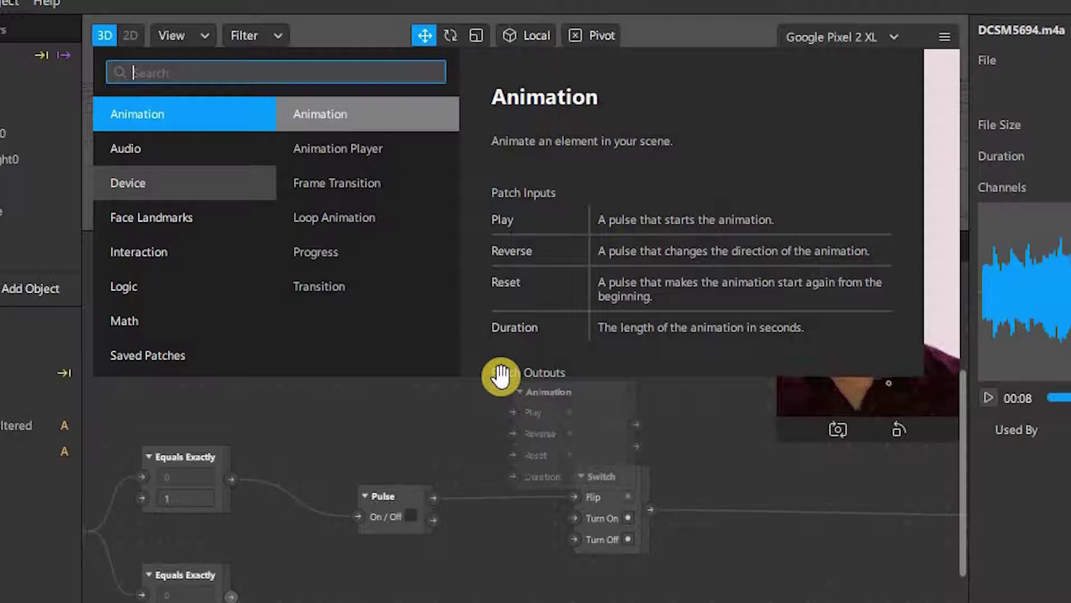
type("delay")
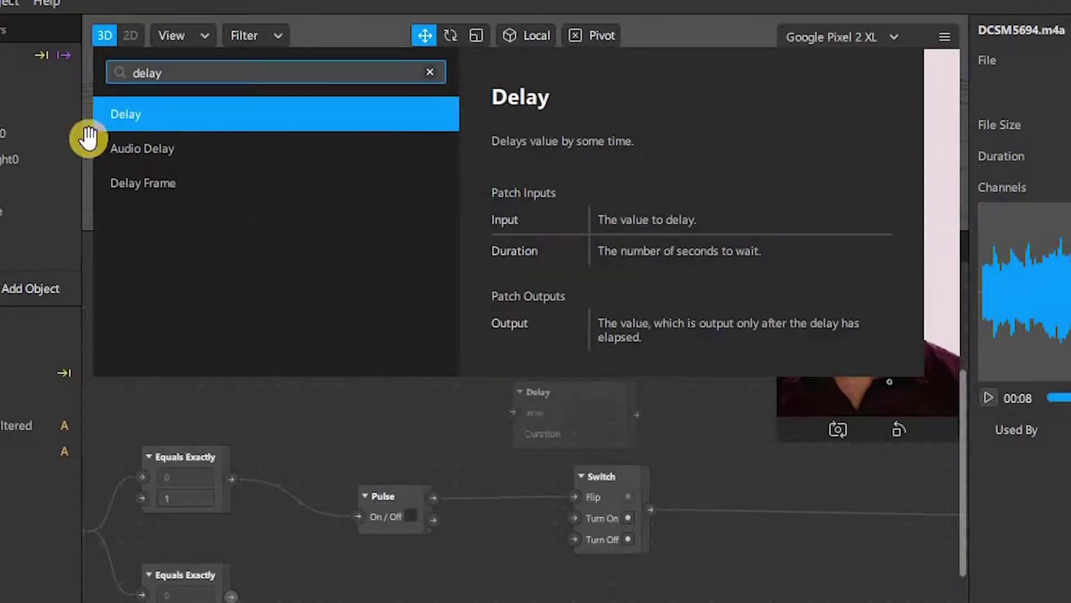
left_click(134, 115)
left_click_drag(588, 330, 536, 313)
left_click_drag(601, 369, 649, 357)
Remove the direct Pulse-to-Switch connection and connect the Pulse's Turned On output to the Delay's Input.
left_click(532, 391)
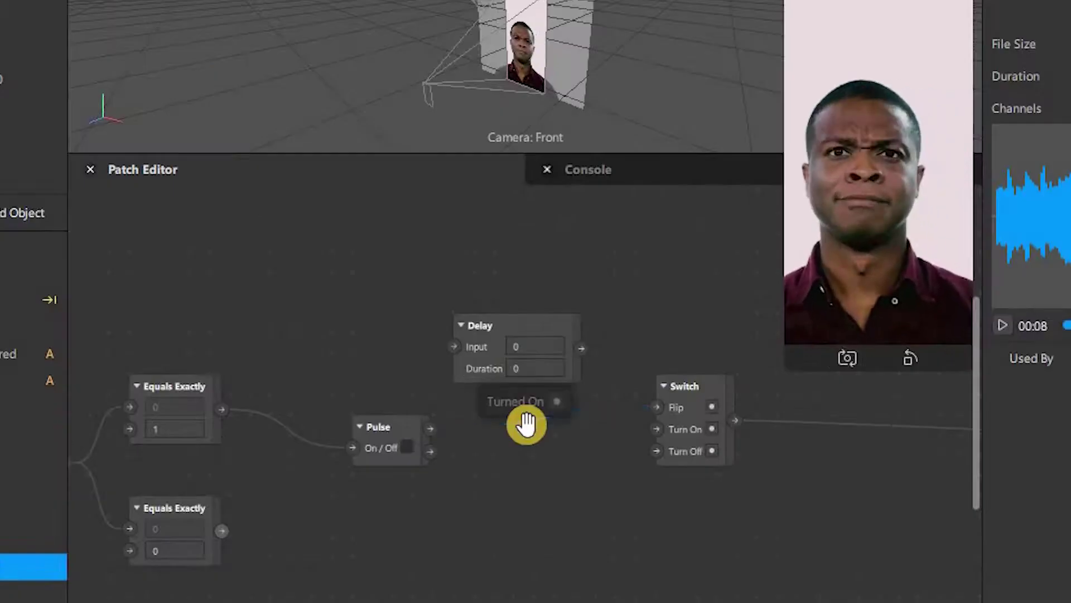
key("Delete")
left_click_drag(431, 428, 454, 345)
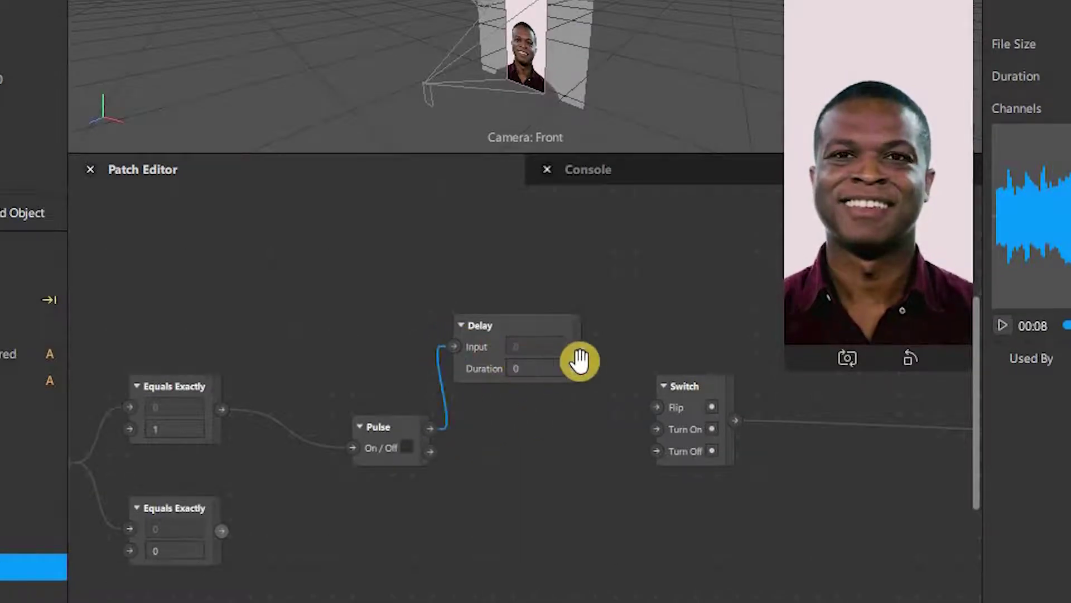
Set the Delay's duration to 3, connect its output to the Switch's Flip input, and align it between Pulse and Switch.
left_click(546, 372)
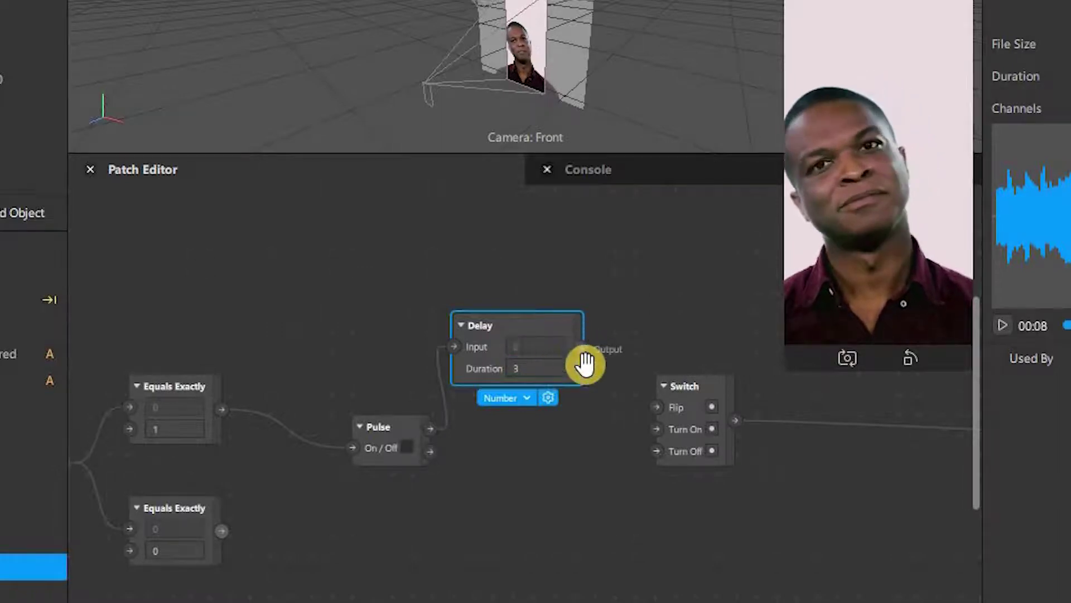
left_click(617, 377)
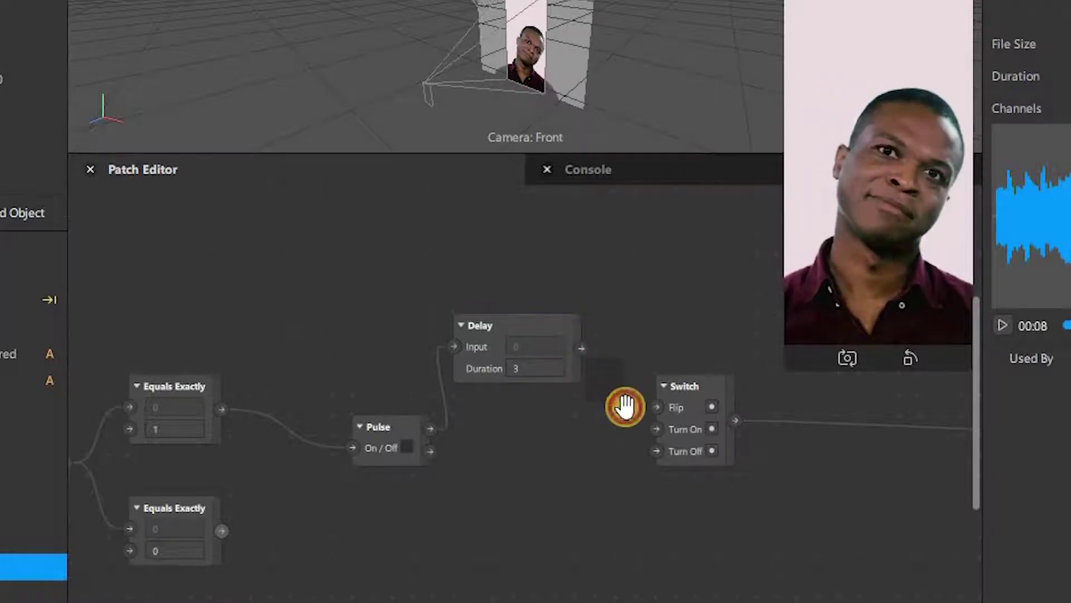
mouse_move(640, 428)
left_mouse_down()
mouse_move(636, 442)
mouse_move(651, 413)
left_mouse_up()
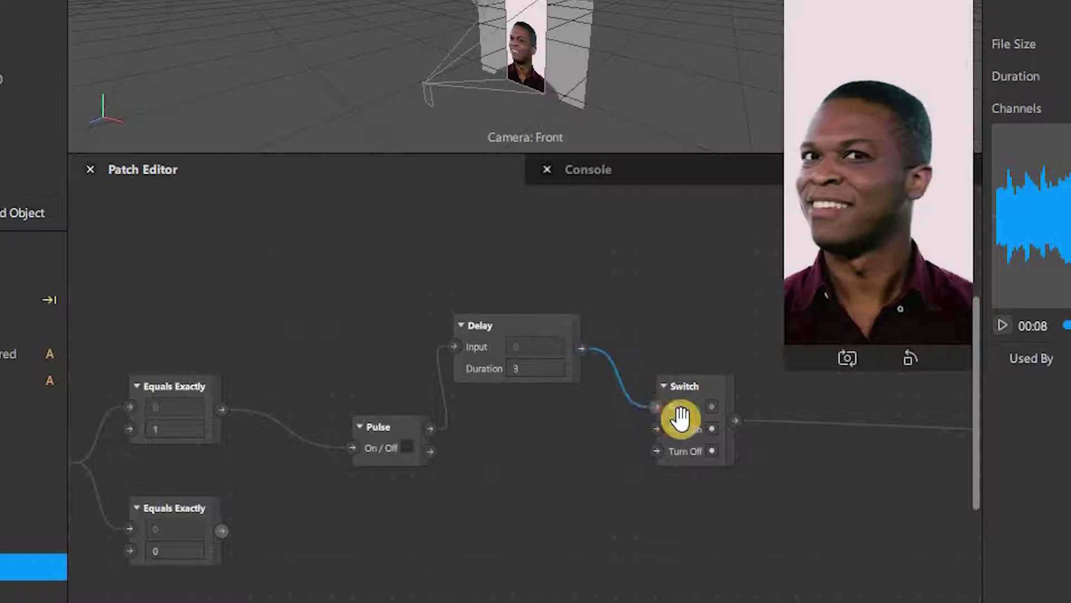
left_click_drag(556, 352, 563, 444)
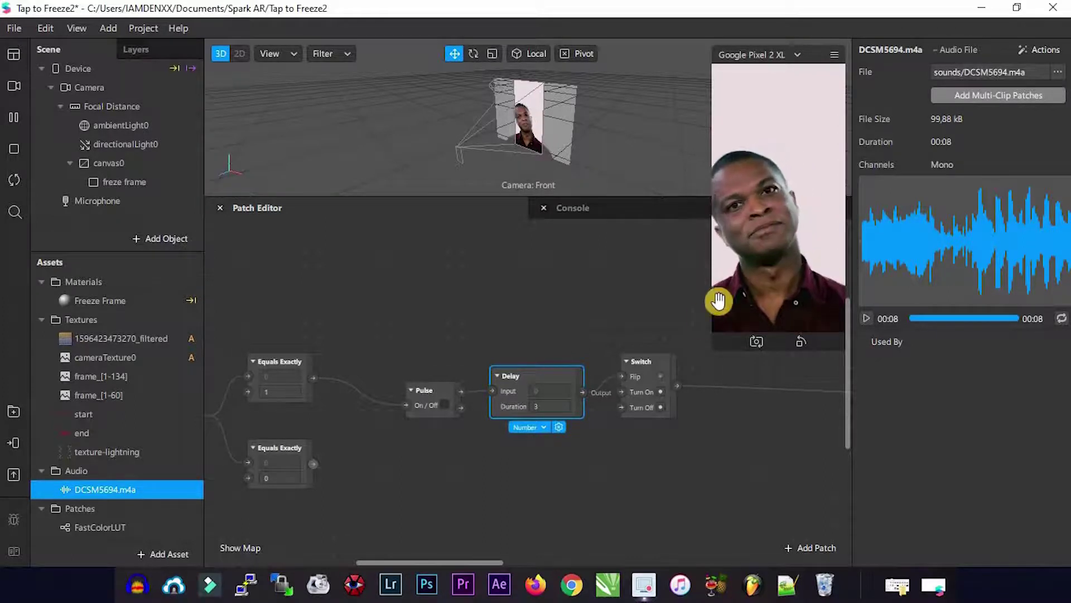
Add a new Pulse patch in the empty area above the existing Pulse, Delay and Switch chain.
scroll(602, 416, "up", 5)
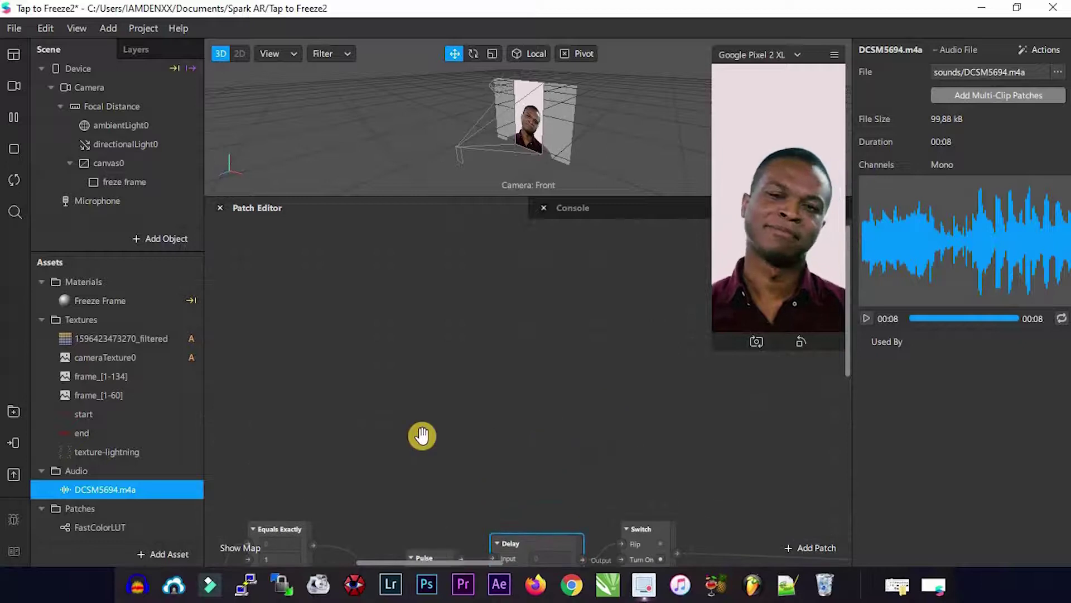
scroll(422, 435, "down", 1)
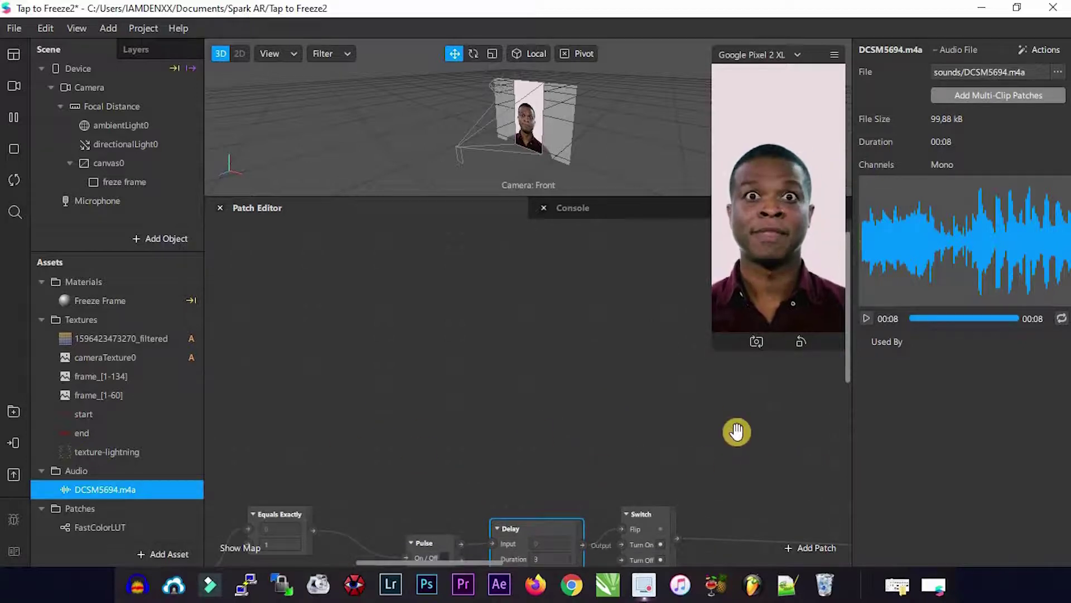
scroll(688, 402, "down", 2)
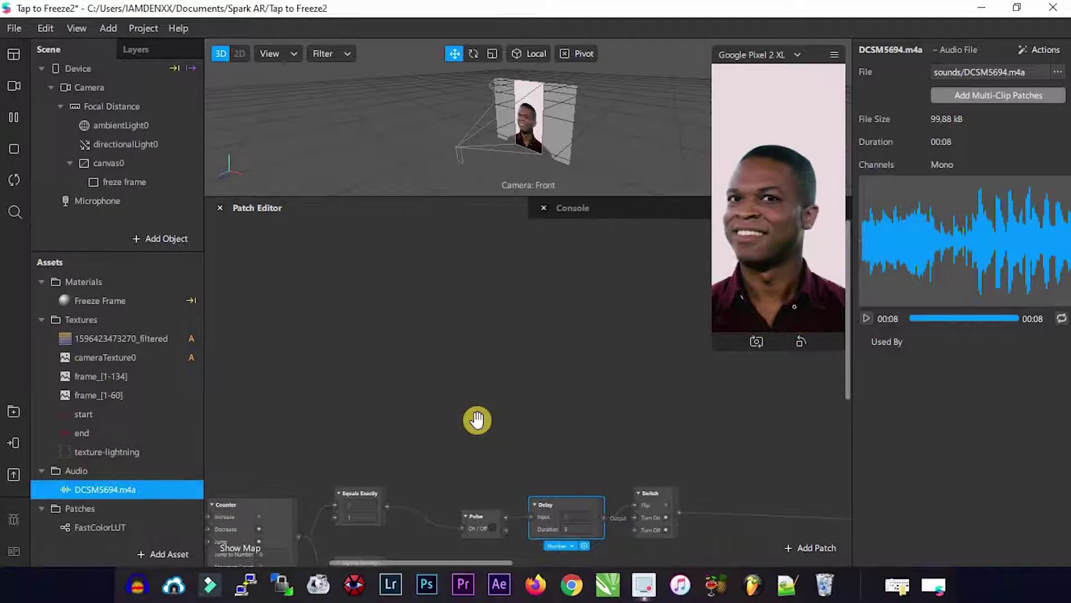
double_click(453, 384)
type("pulse")
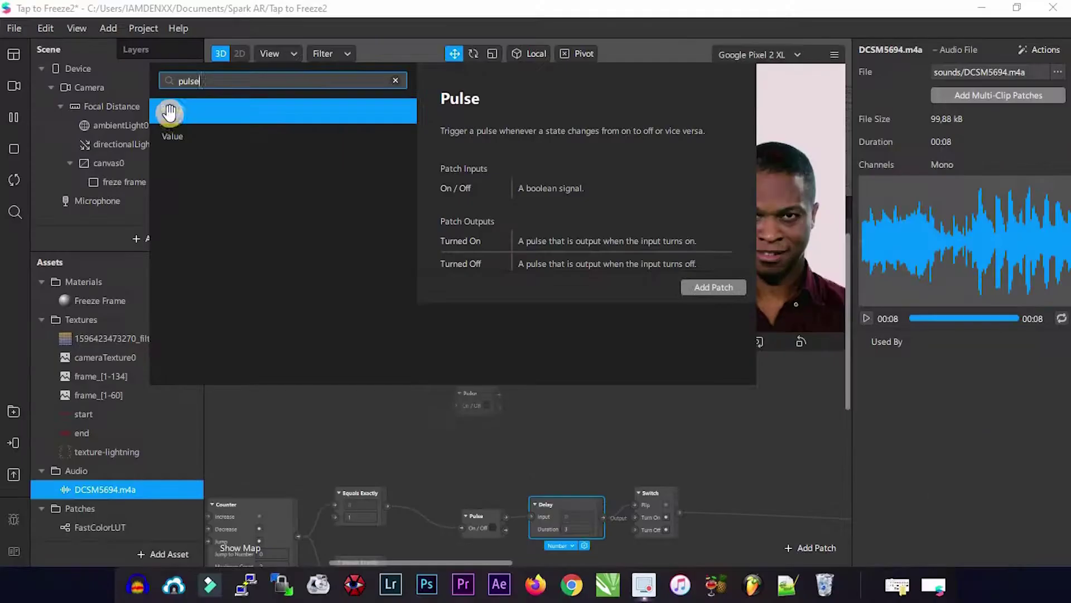
left_click(171, 112)
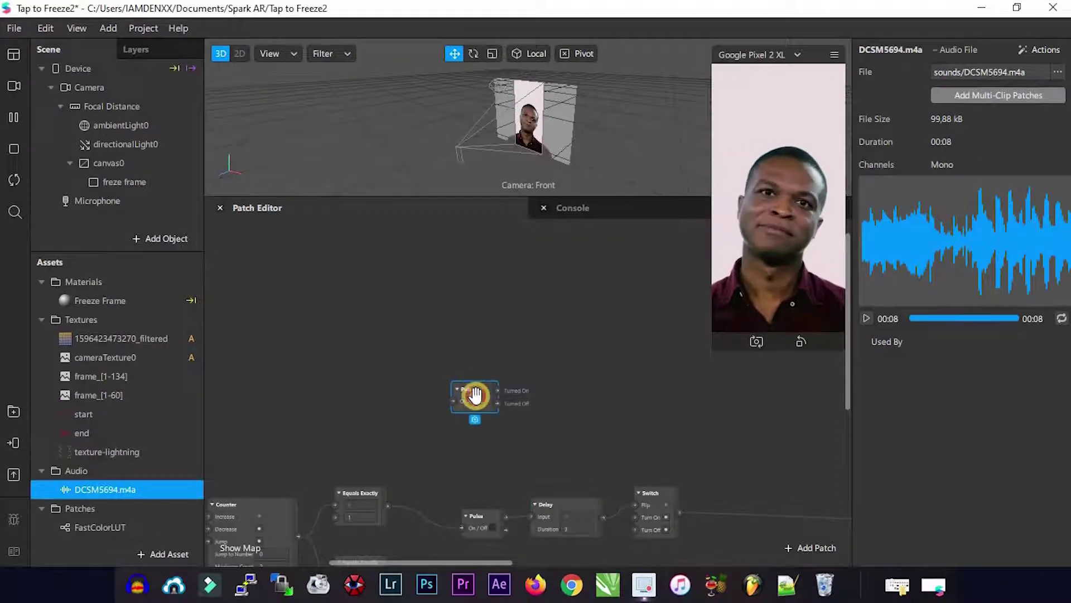
left_click_drag(484, 407, 500, 407)
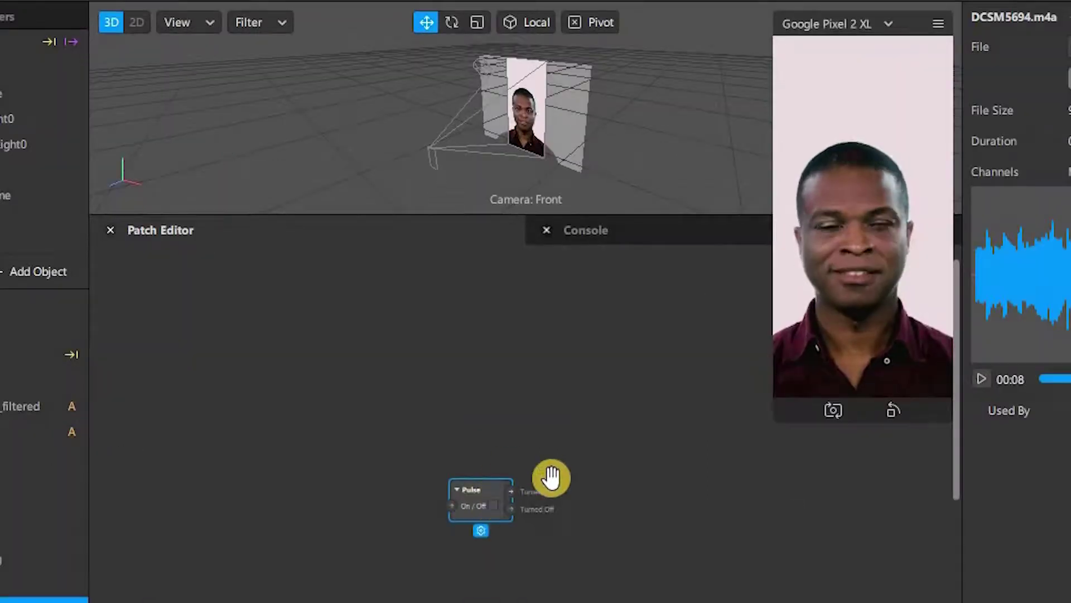
Add a Switch patch just to the right of the new unconnected Pulse patch.
double_click(569, 462)
type("switch")
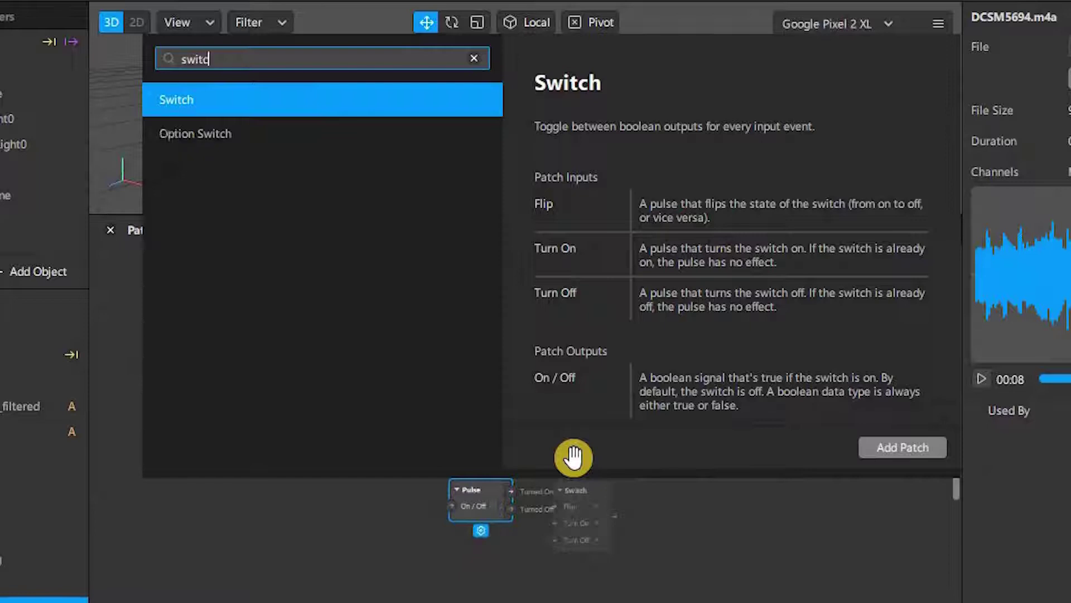
double_click(179, 101)
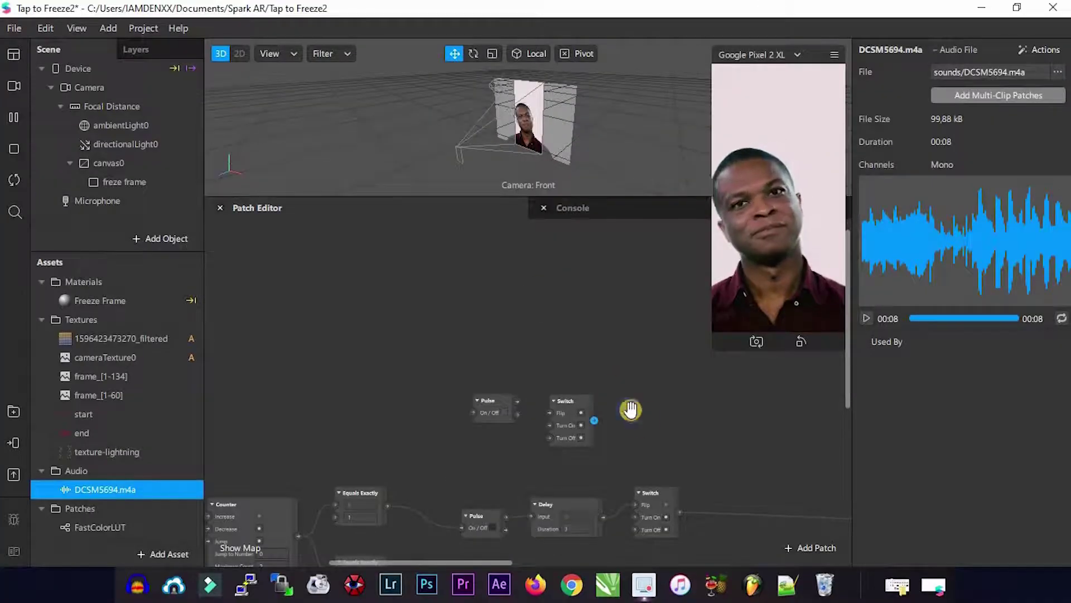
Add a second Pulse patch to the upper row and place it just right of the new Switch.
double_click(664, 420)
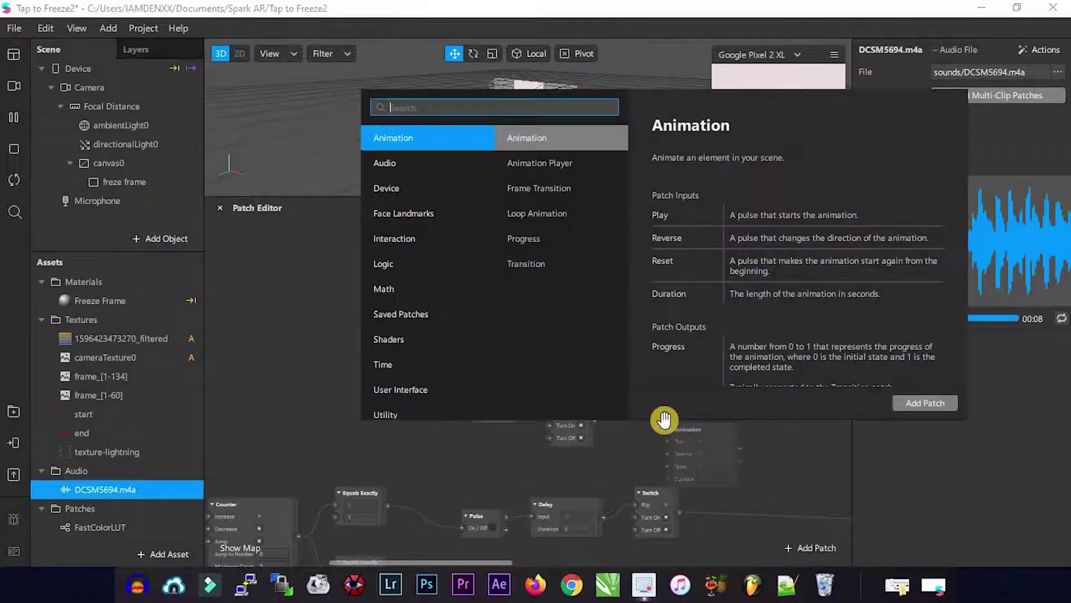
type("pulse")
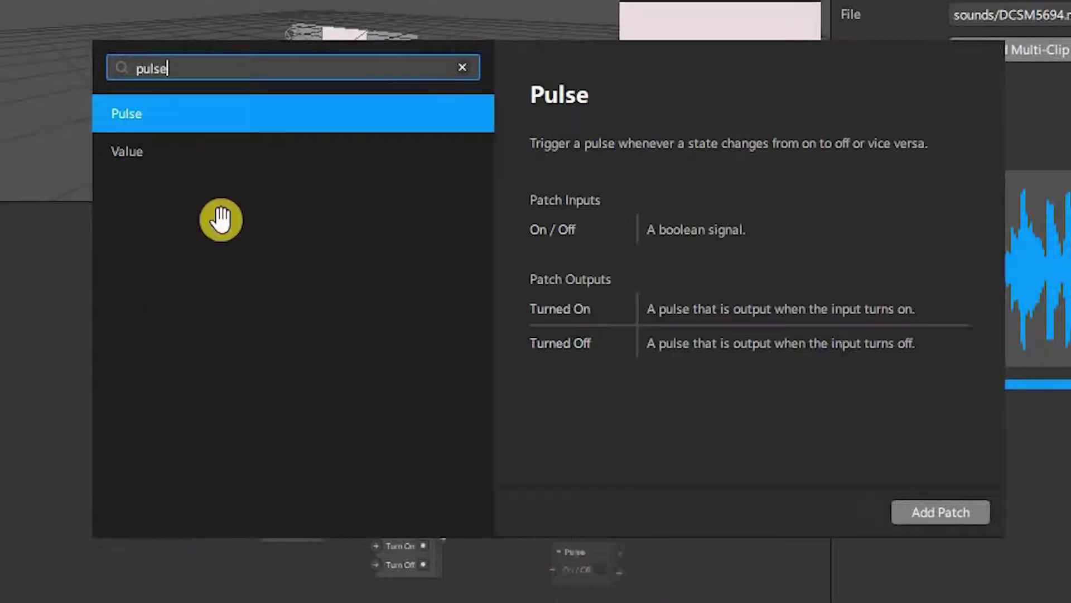
double_click(144, 117)
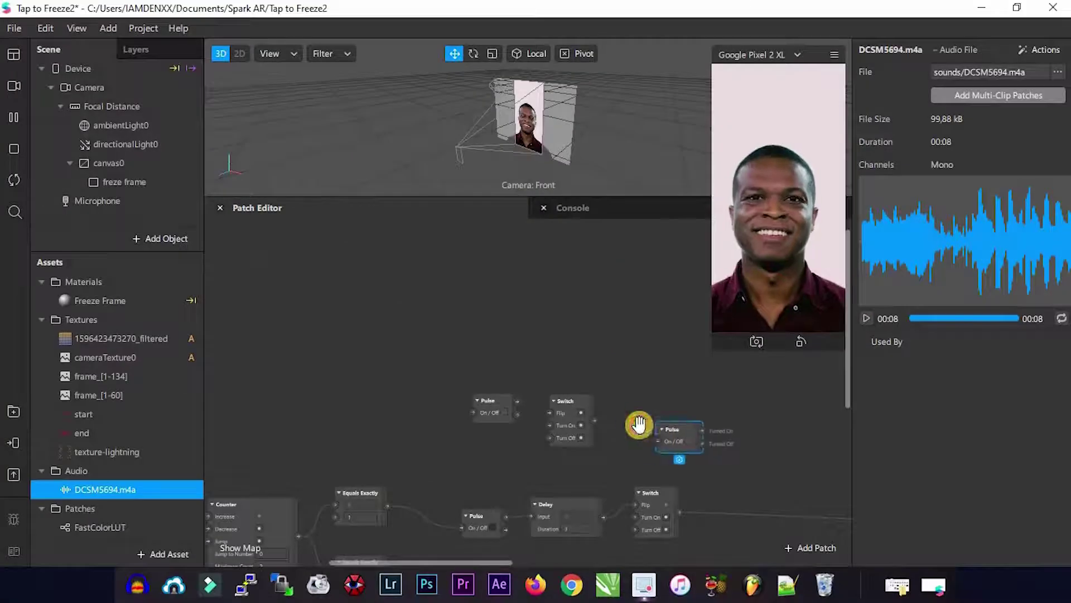
left_click_drag(671, 426, 636, 421)
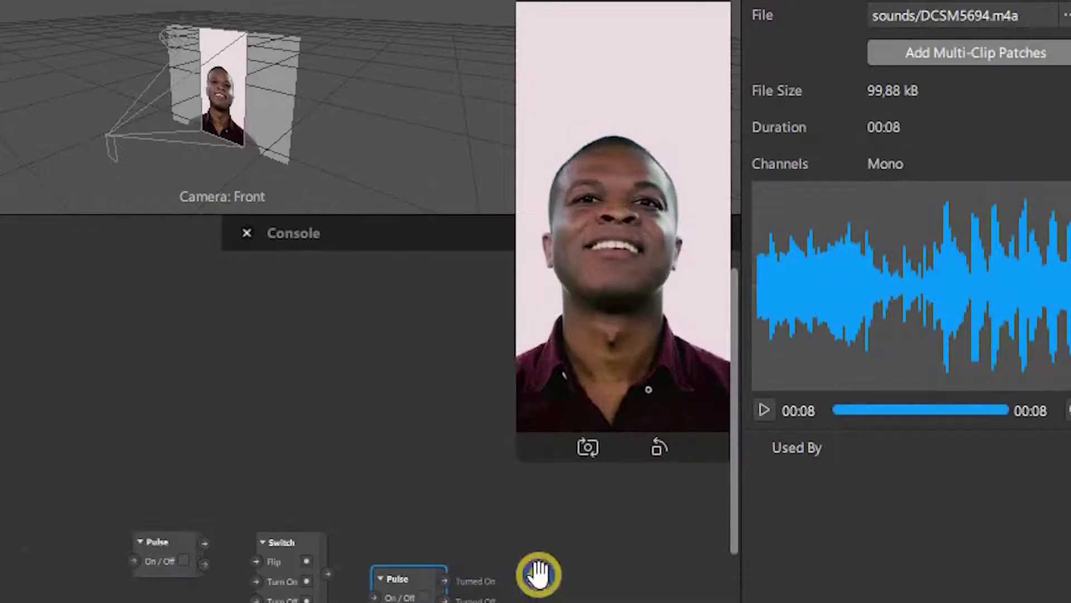
Add a second Switch patch to the upper row and place it just right of the second Pulse.
double_click(726, 424)
type("switch")
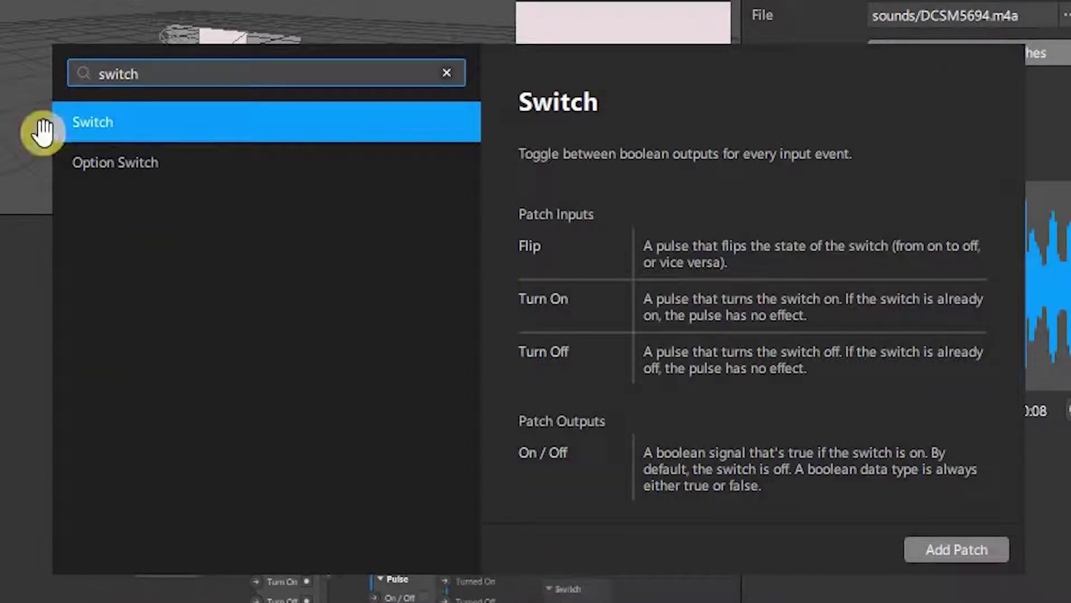
double_click(96, 120)
left_click_drag(573, 574, 515, 587)
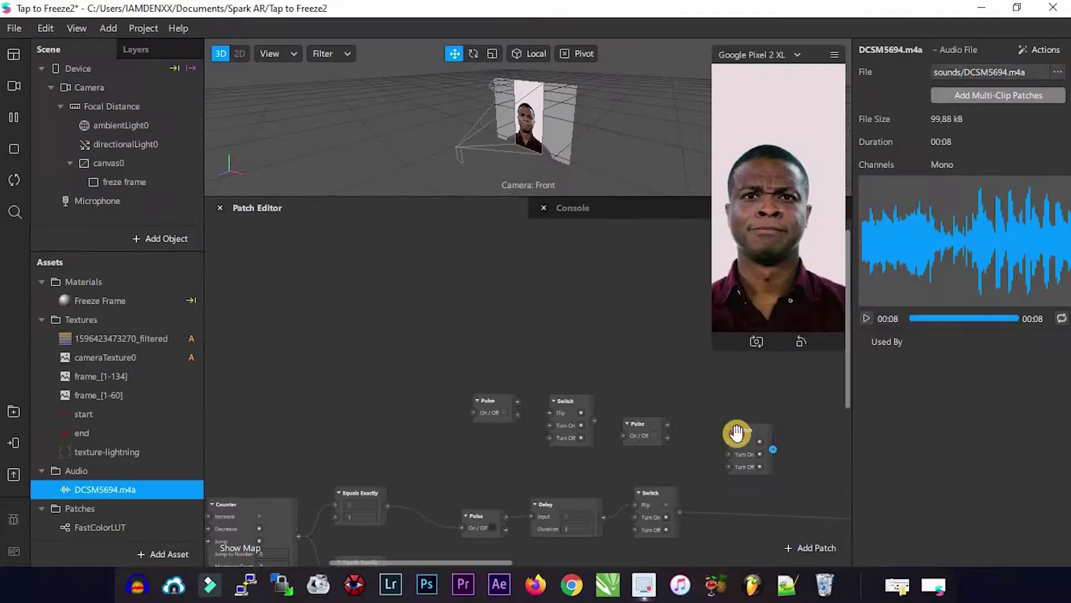
left_click_drag(709, 426, 704, 428)
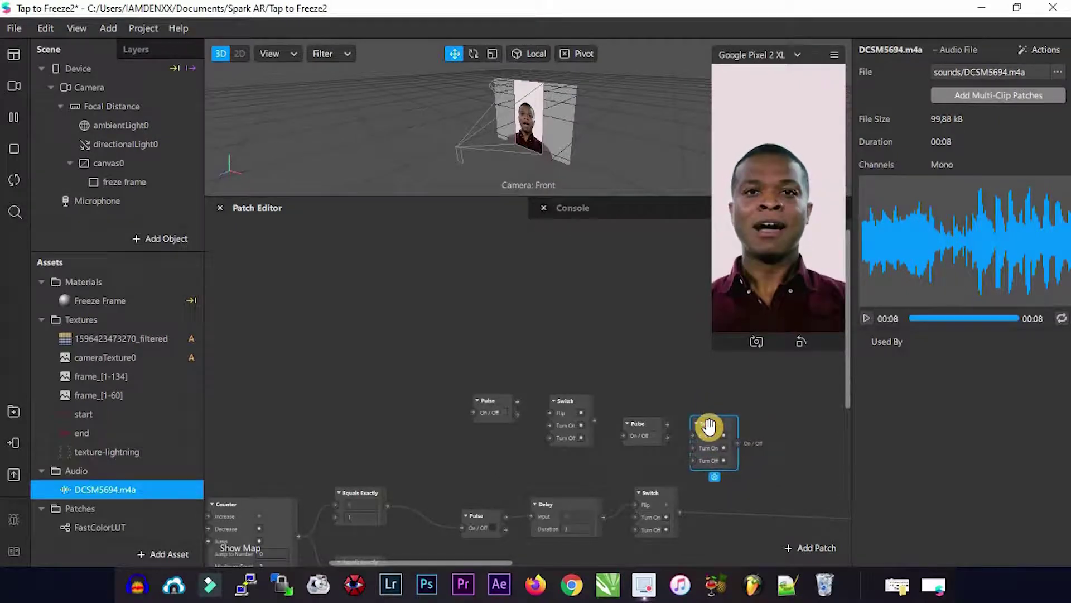
Add an Animation patch and place it above the upper row's second Pulse patch.
double_click(588, 357)
type("an")
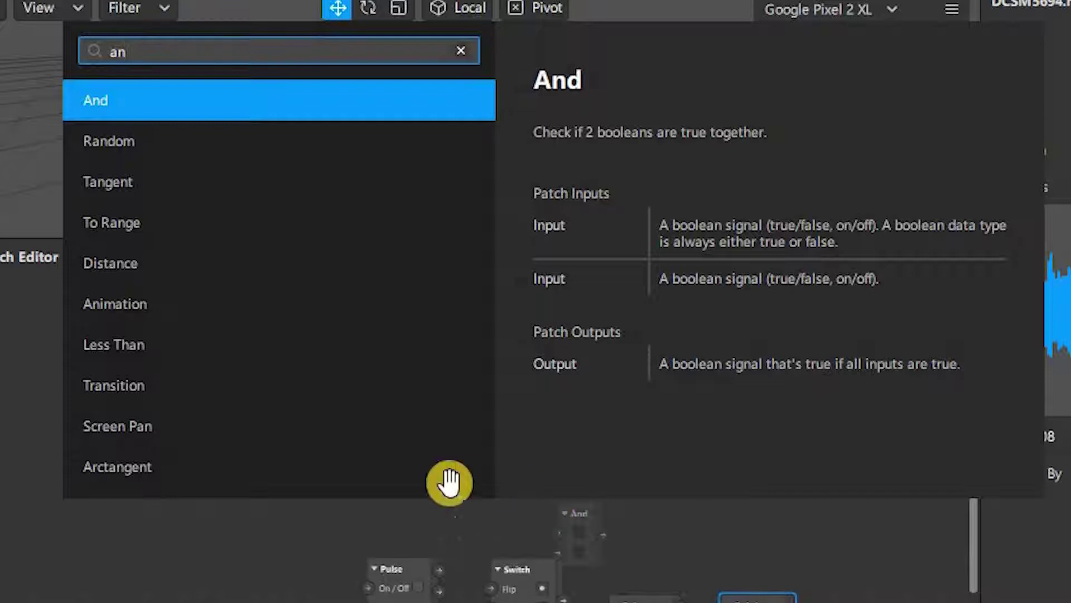
left_click(109, 313)
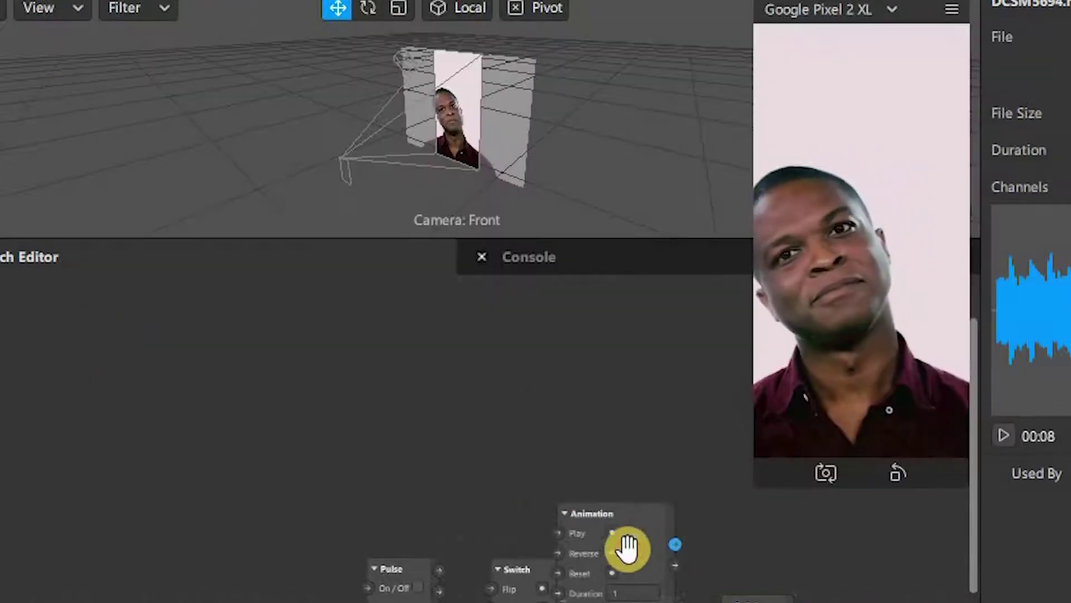
left_click_drag(660, 527, 697, 489)
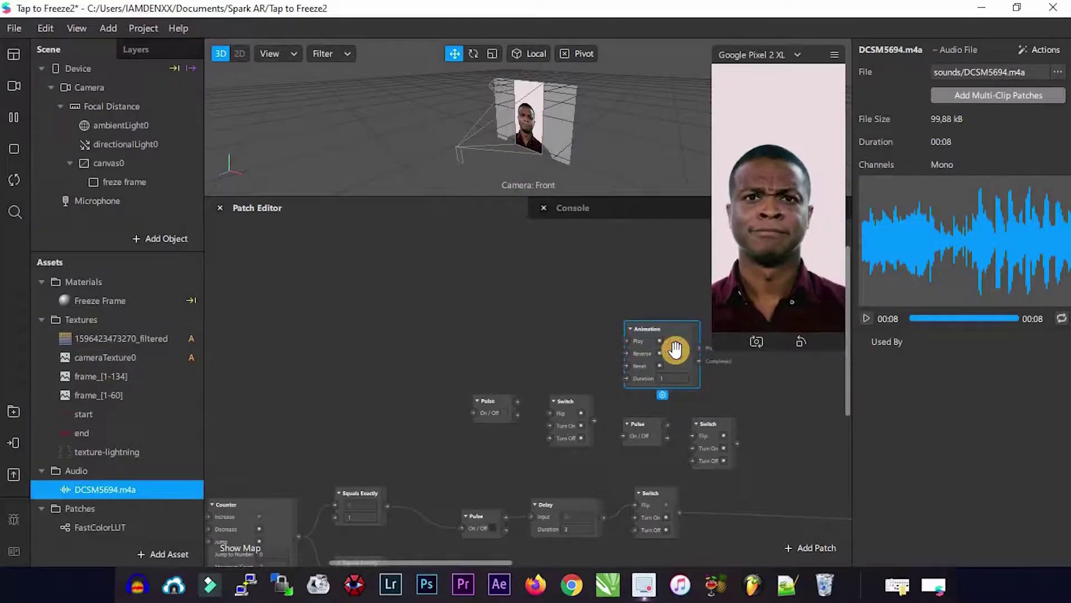
left_click_drag(675, 350, 675, 350)
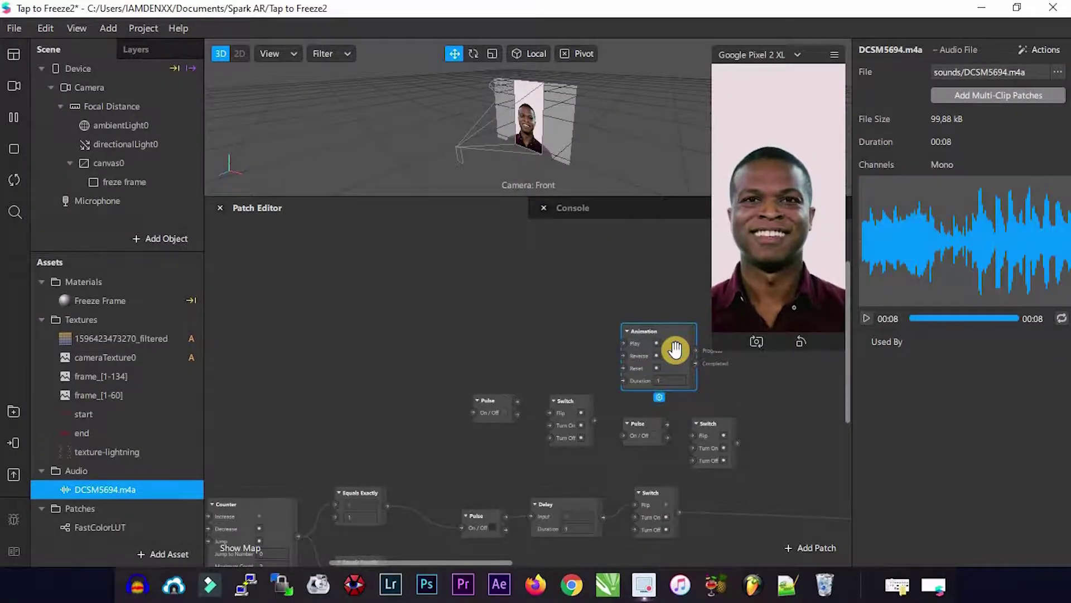
Add a Frame Transition patch and place it just right of the Animation patch.
right_click(614, 333)
type("fr")
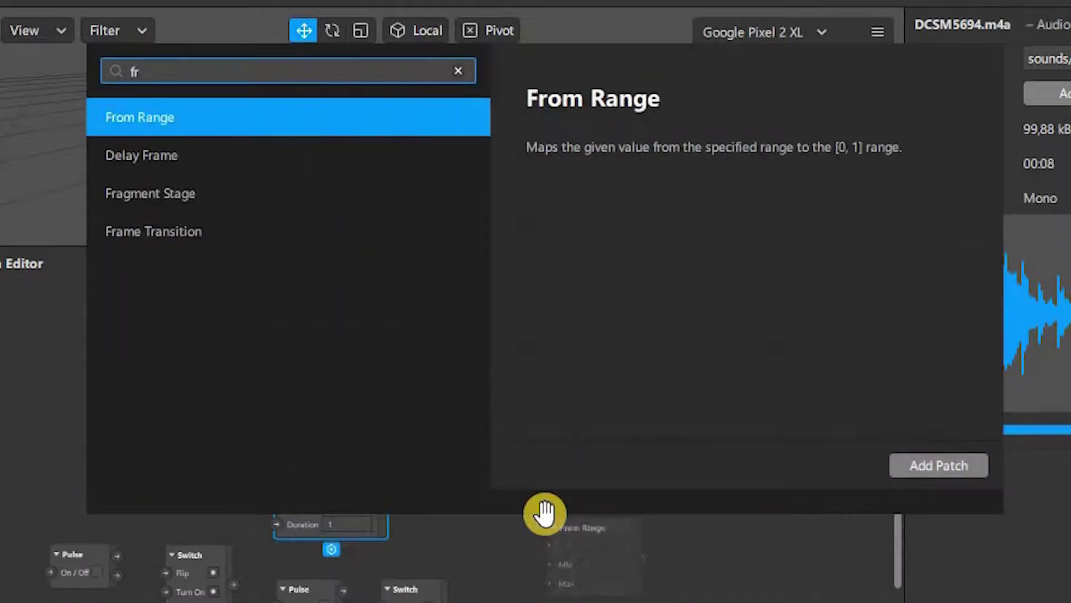
type("ame")
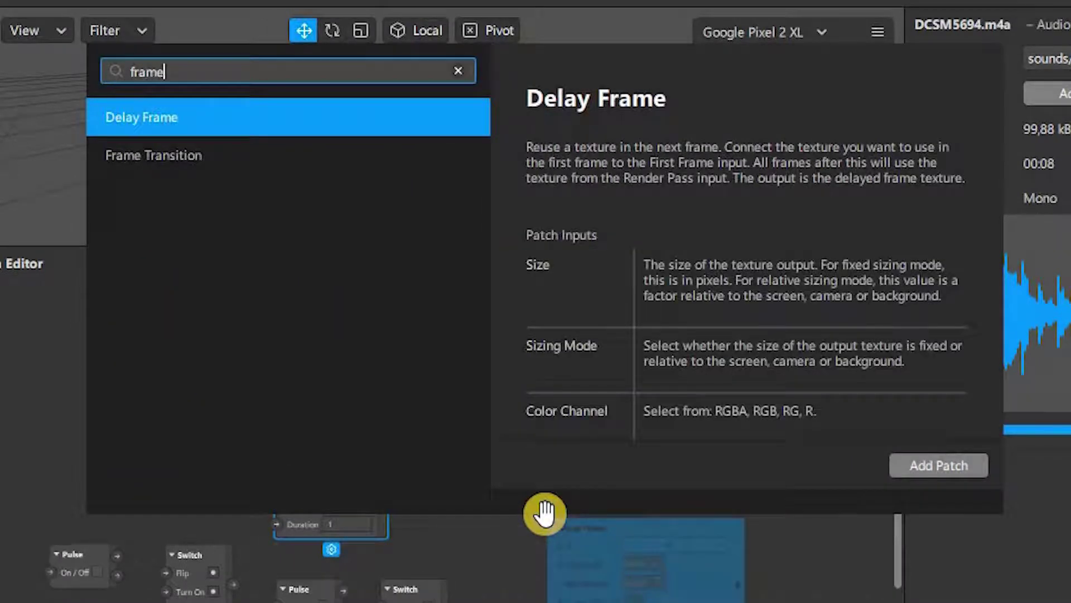
double_click(183, 166)
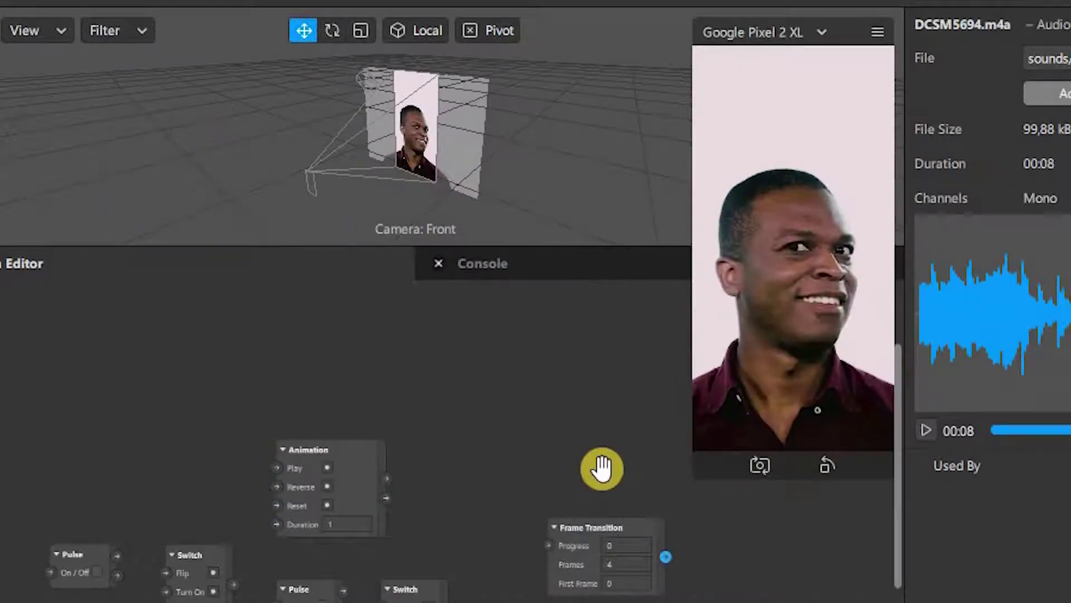
left_click_drag(624, 383, 584, 384)
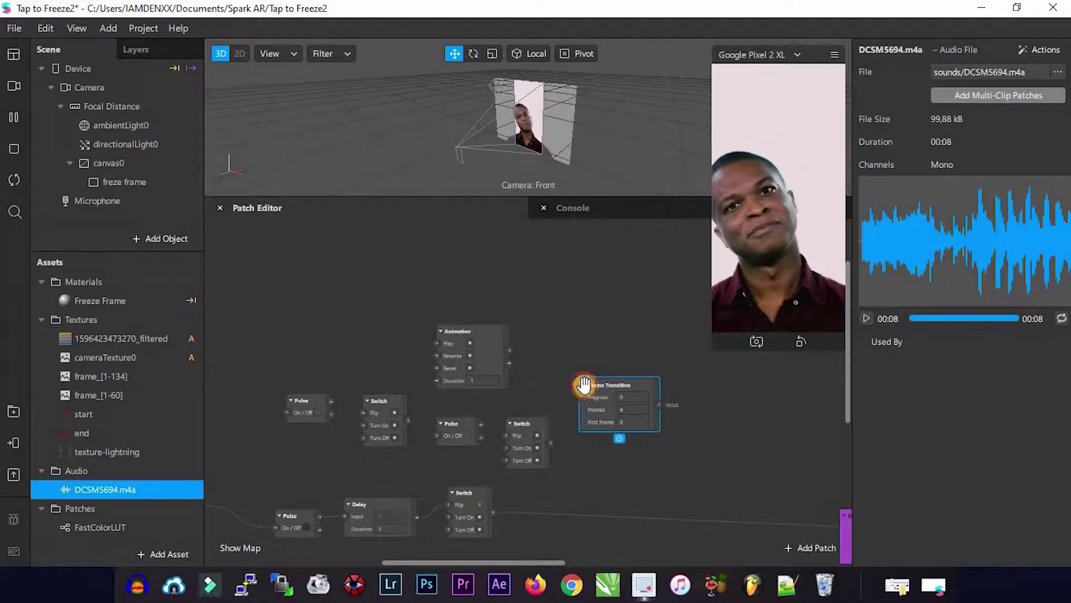
left_click_drag(583, 385, 578, 342)
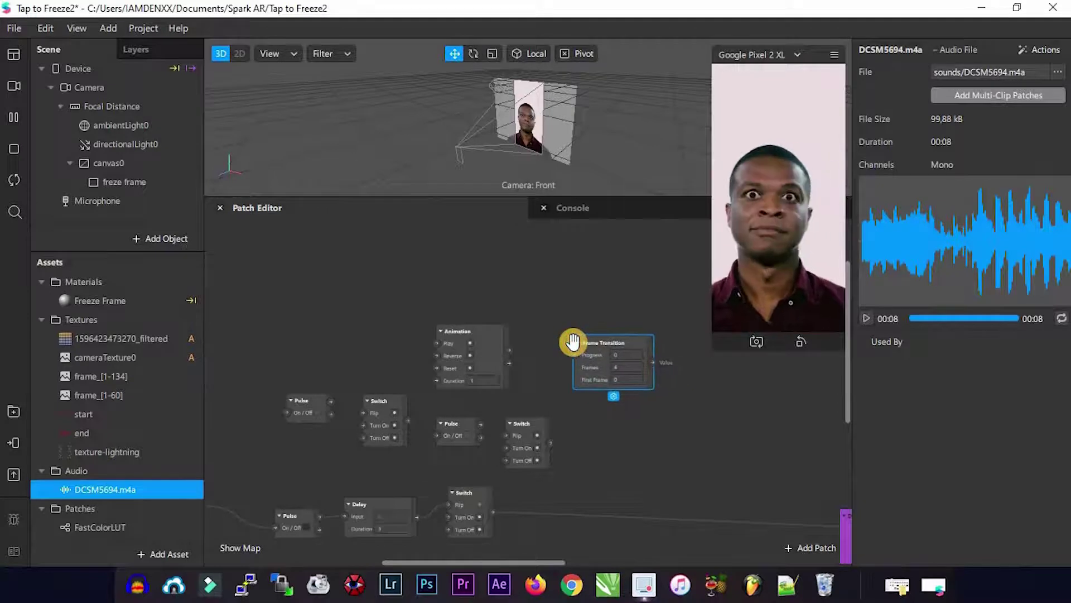
Insert a plane into the scene and assign it a newly created material.
left_click(170, 241)
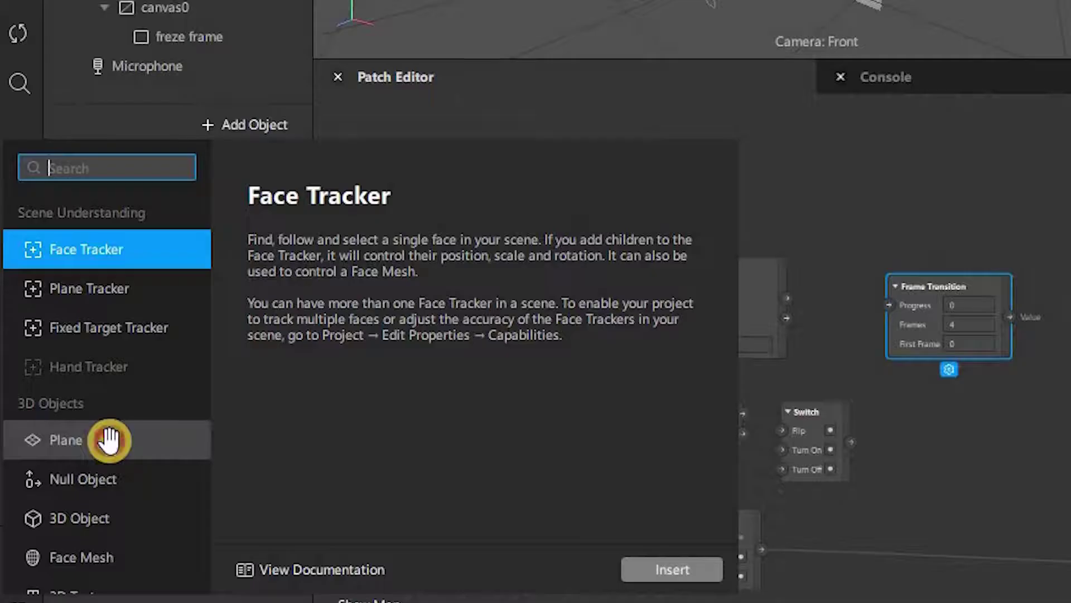
left_click(108, 440)
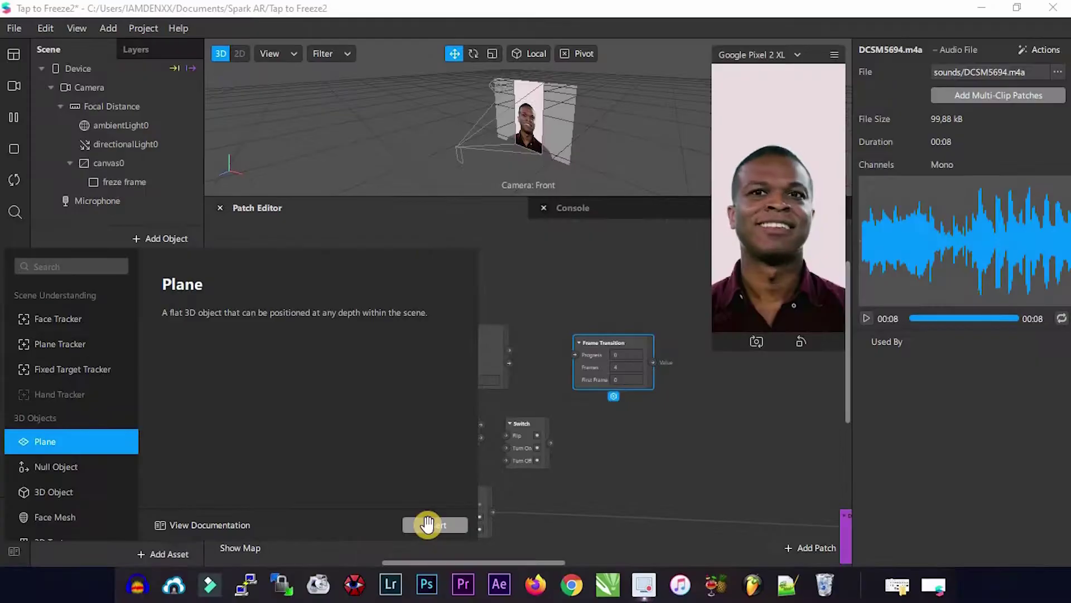
left_click(427, 523)
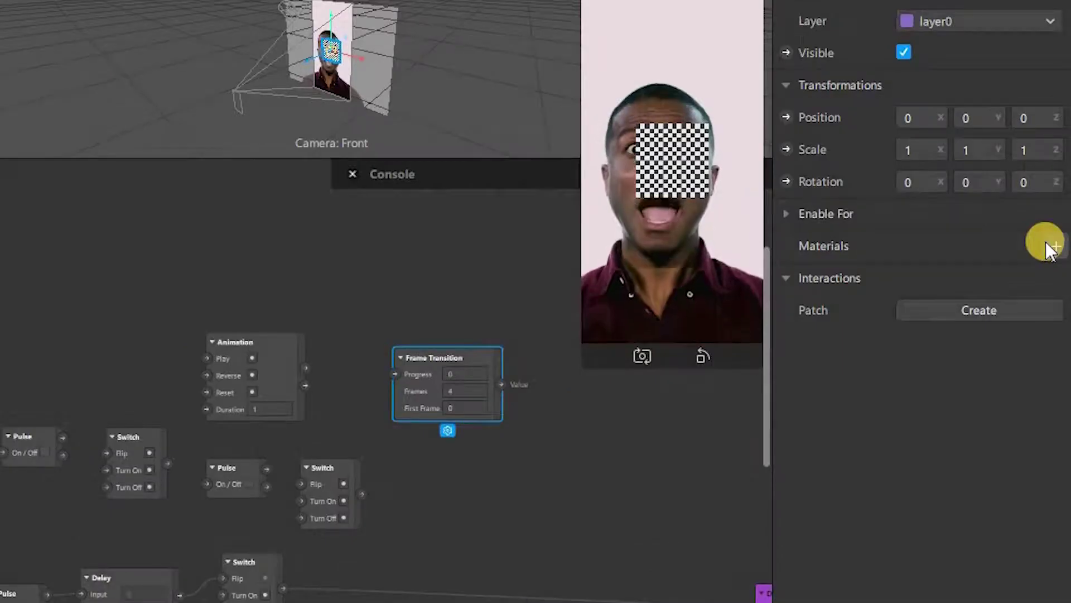
left_click(1054, 259)
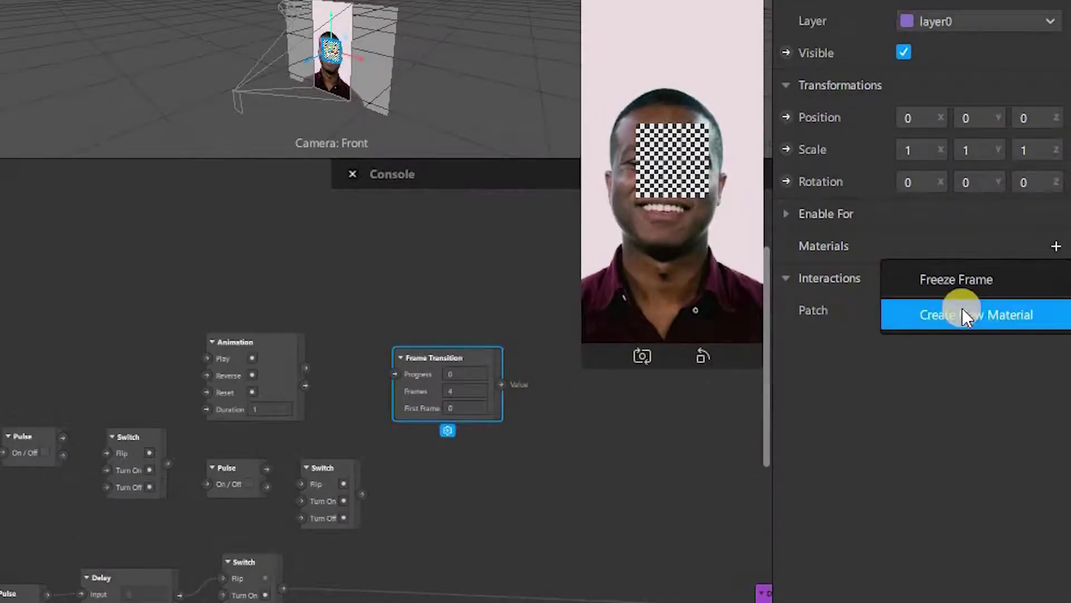
left_click(963, 314)
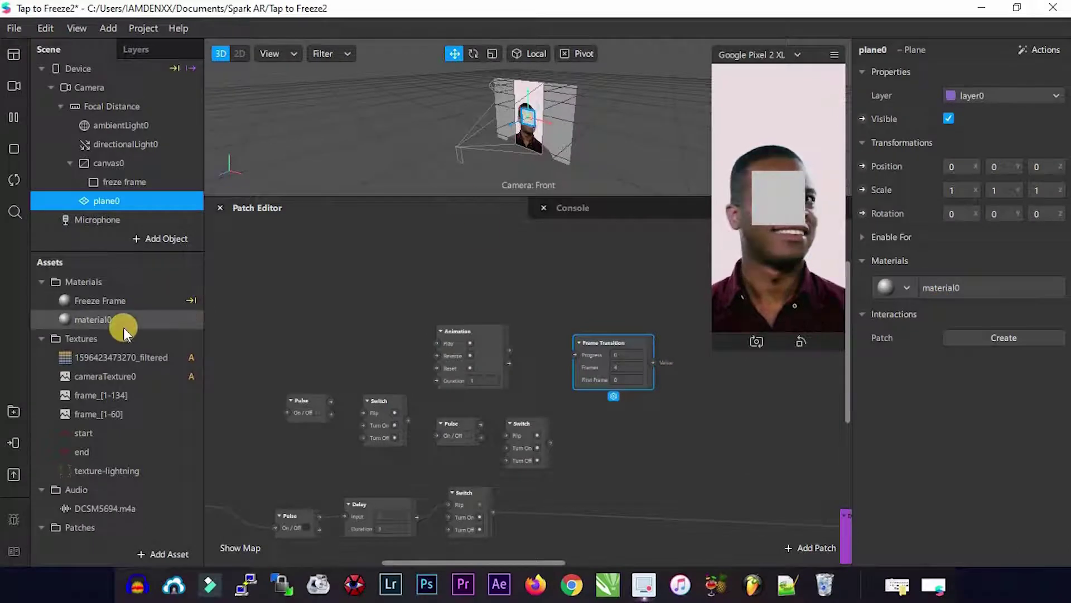
Rename the plane's new material as timer.
right_click(123, 329)
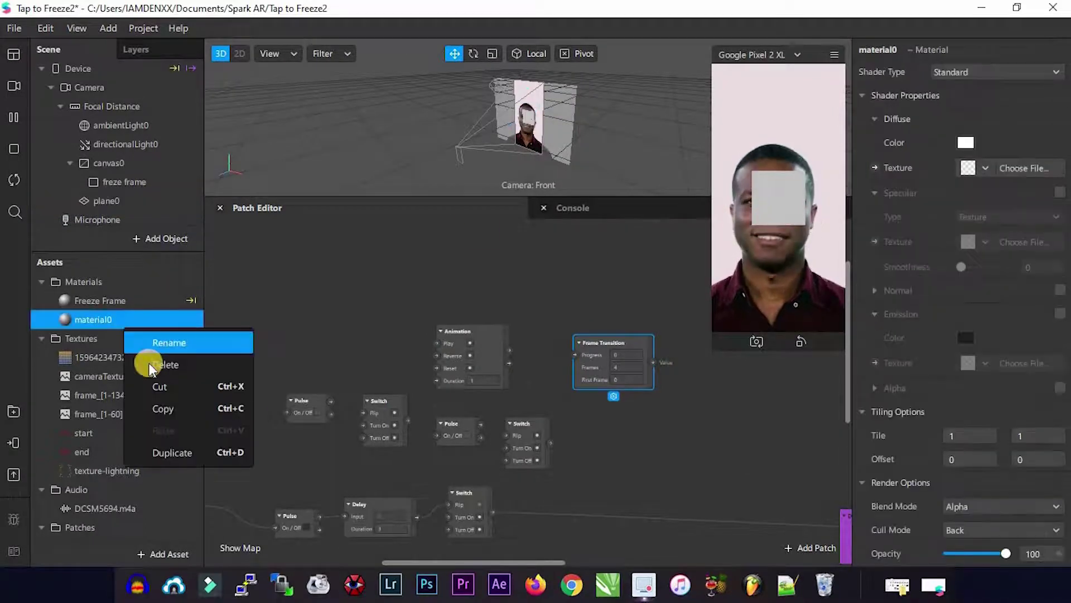
left_click(173, 342)
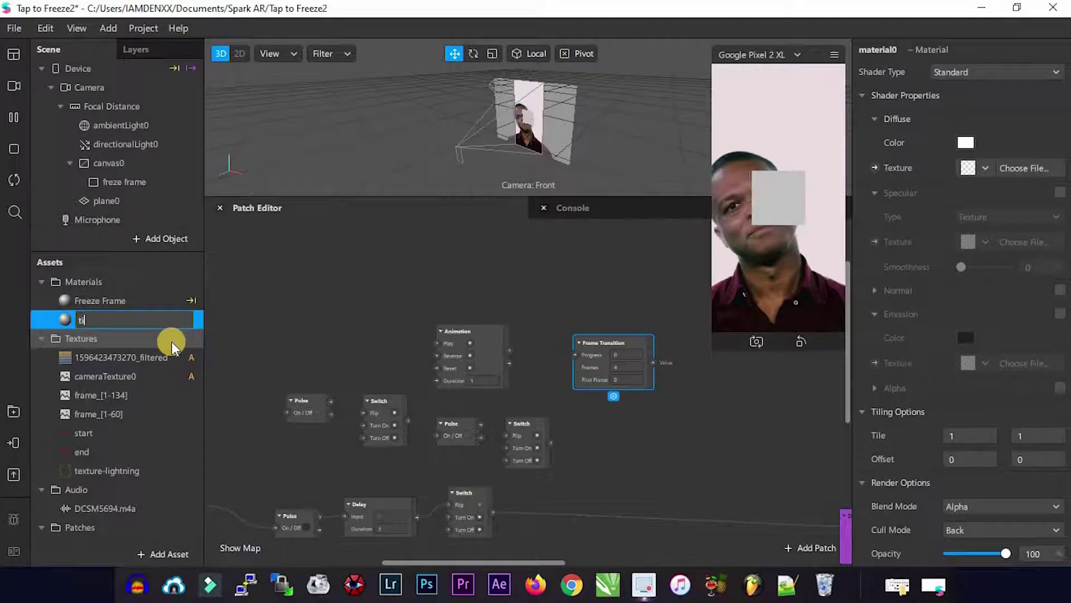
key("Return")
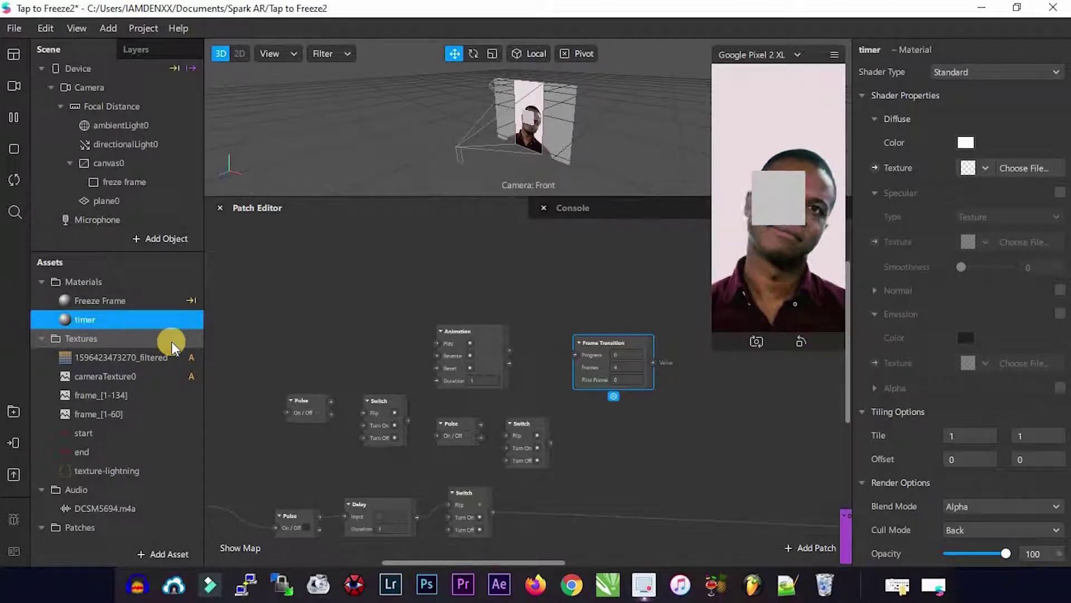
Rename the new plane object in the scene as timer.
left_click(106, 202)
right_click(107, 205)
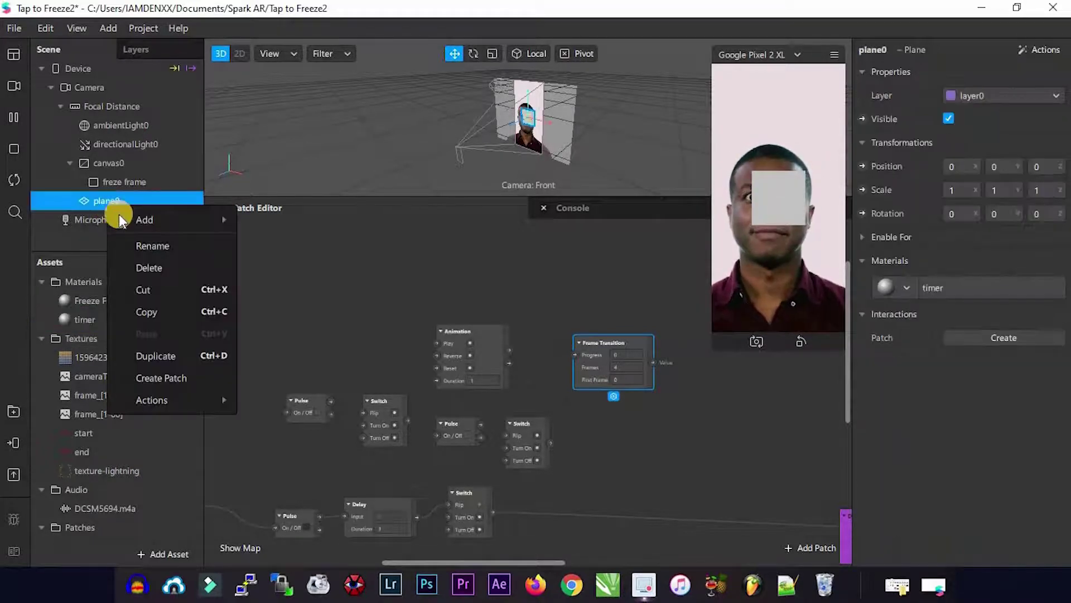
left_click(140, 241)
type("timer")
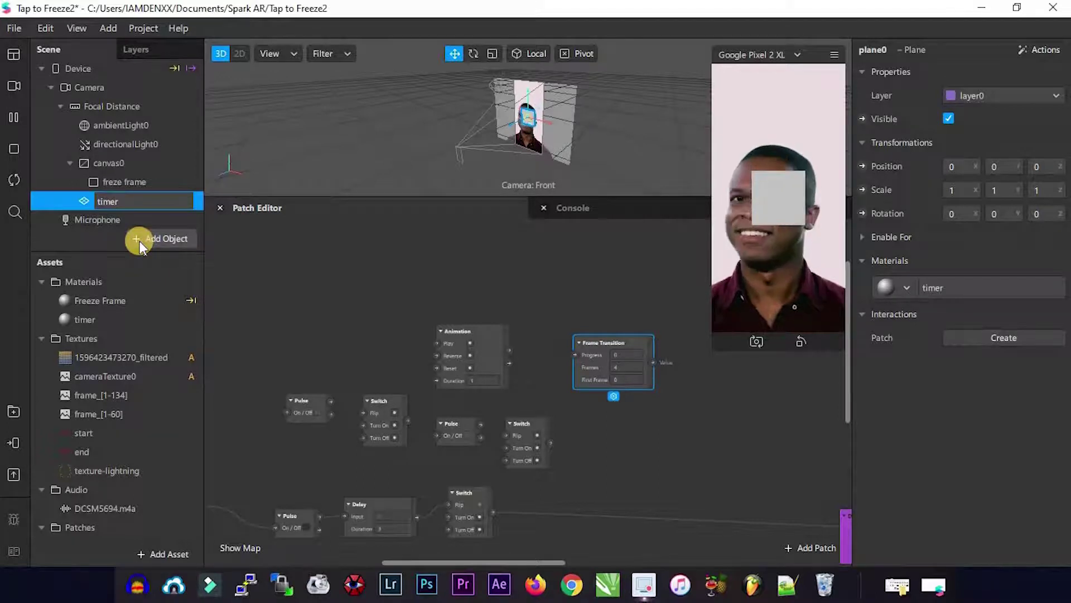
key("Return")
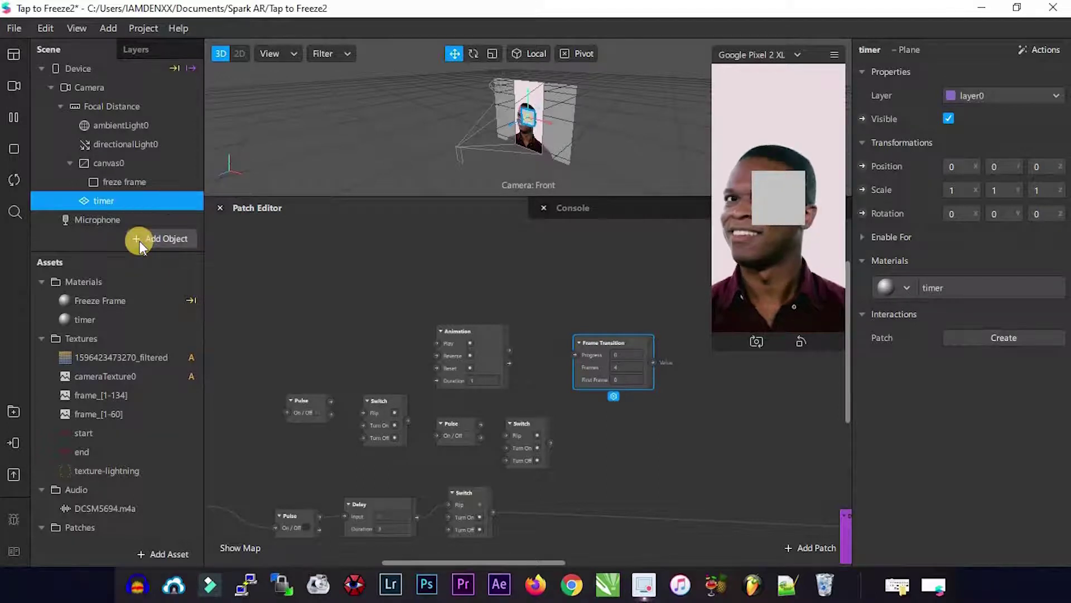
Set the timer material's shader type to Flat.
left_click(89, 321)
left_click(970, 73)
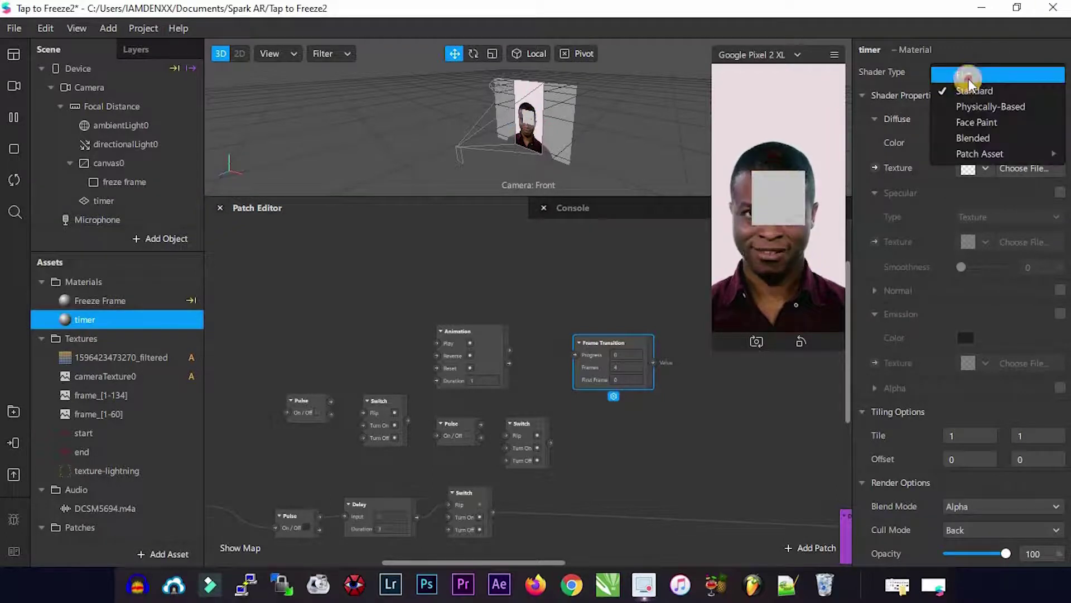
left_click(969, 75)
Create an animation sequence asset and name it timer.
left_click(163, 553)
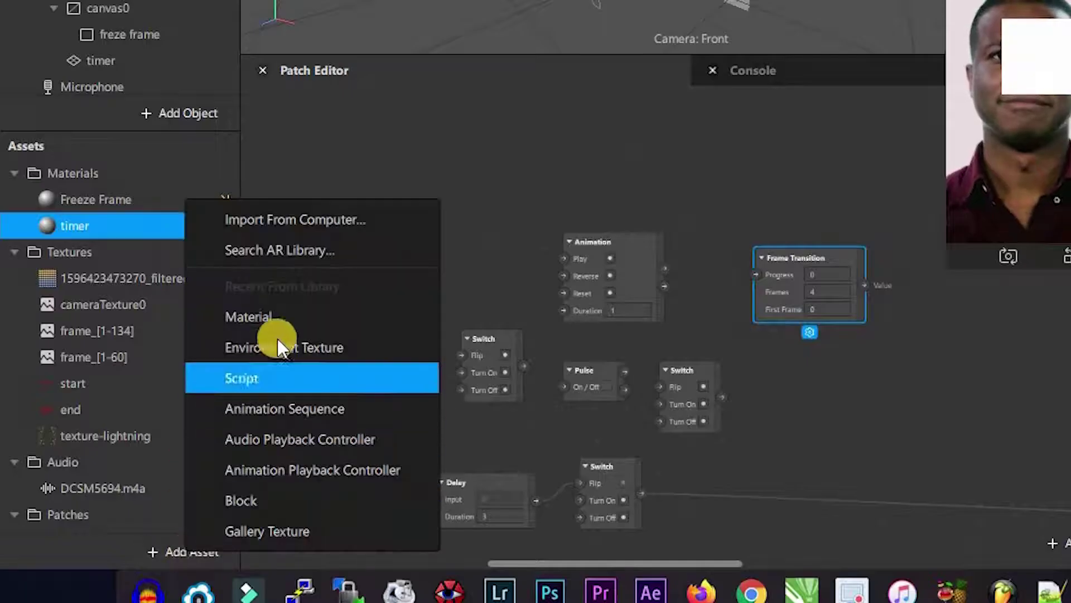
left_click(315, 410)
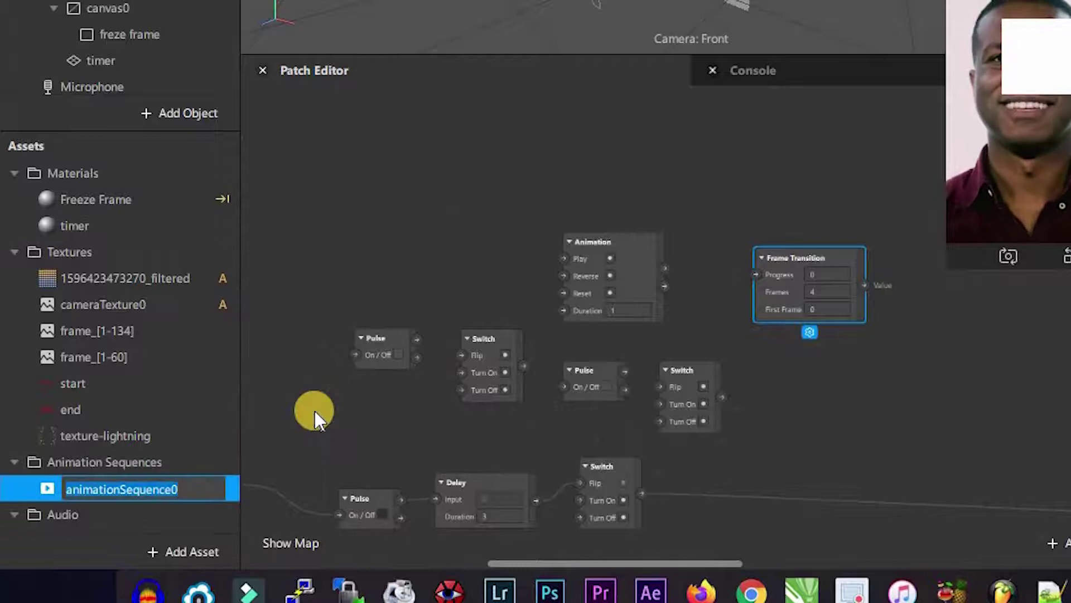
type("timer")
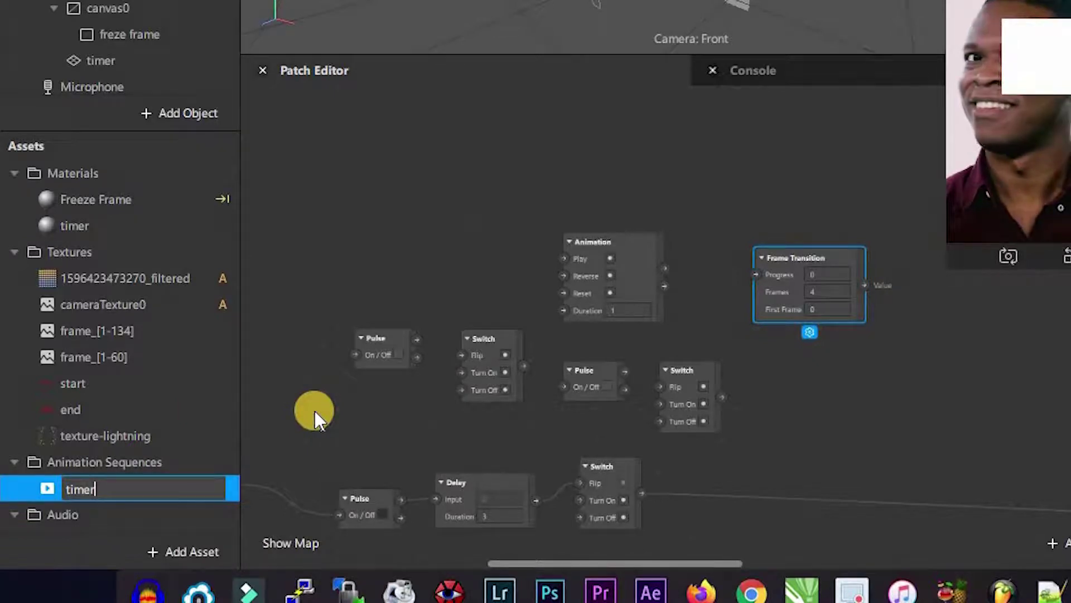
key("Return")
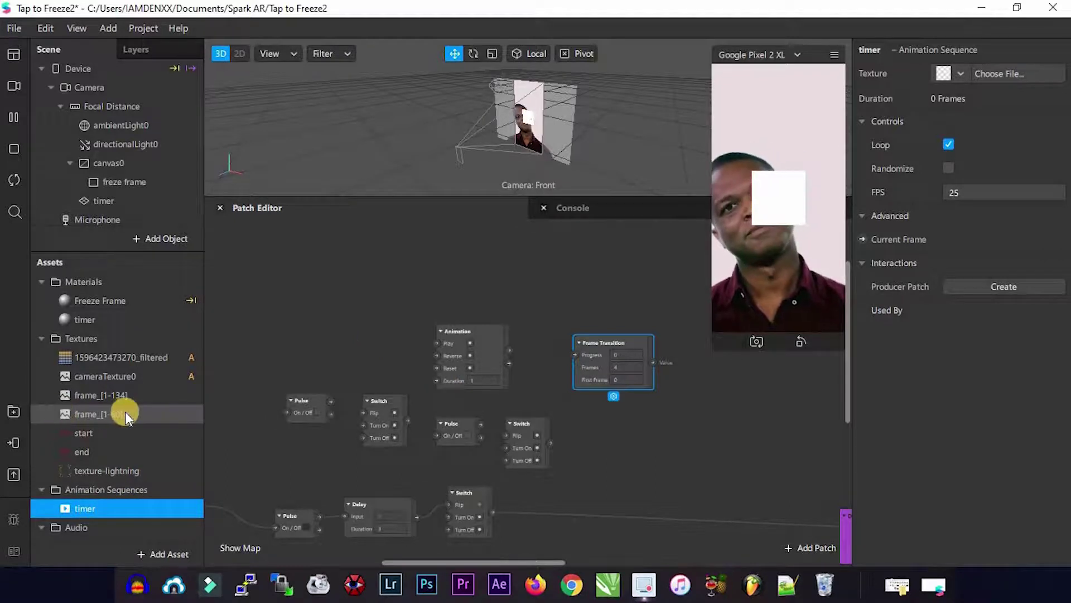
left_click(1063, 78)
double_click(195, 150)
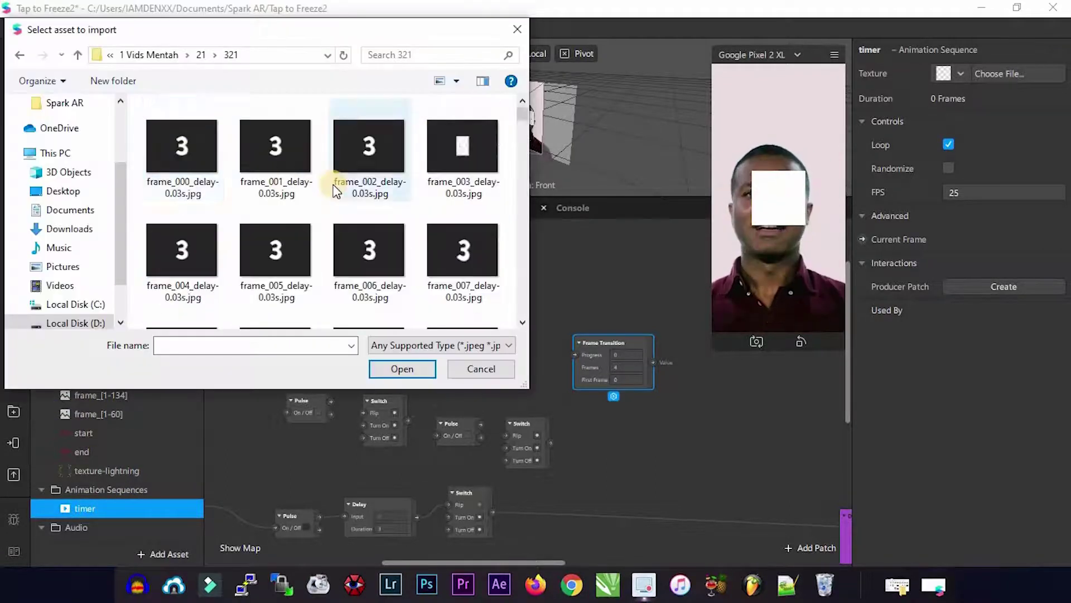
scroll(335, 187, "down", 10)
scroll(335, 189, "down", 8)
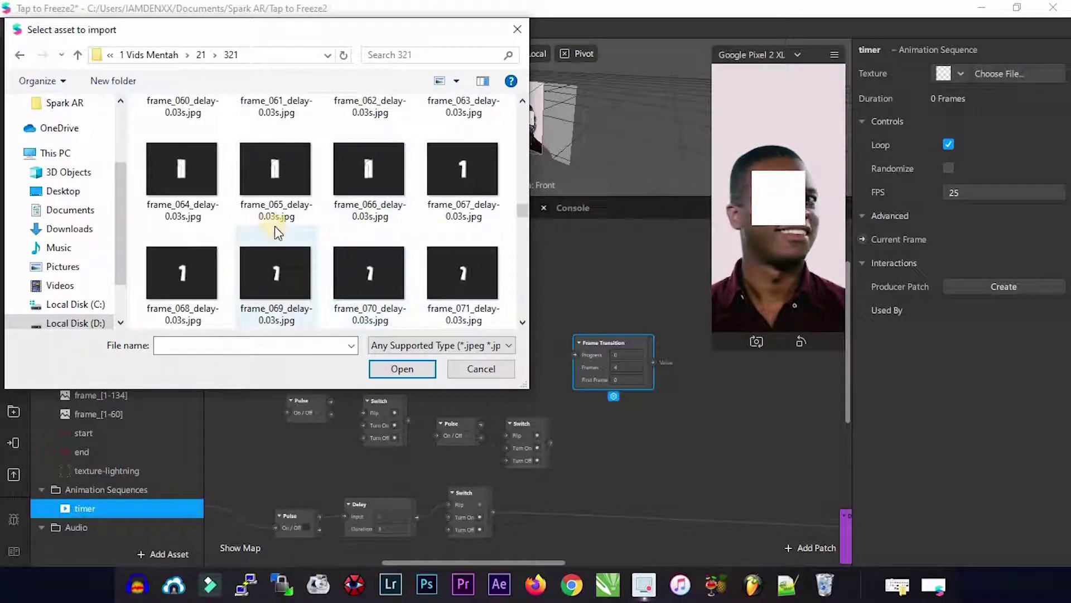
key("ctrl+a")
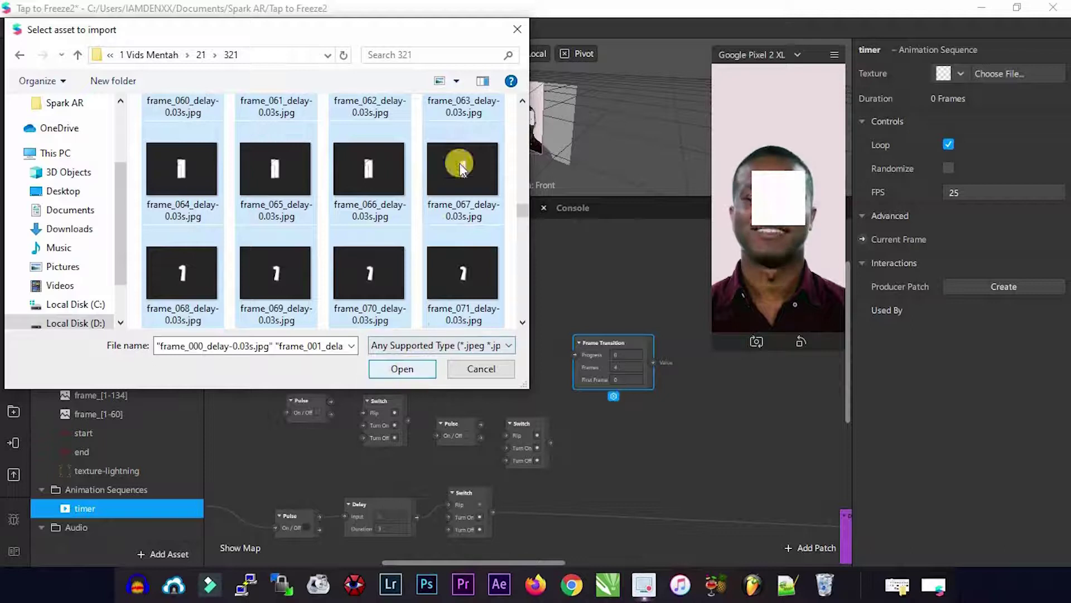
left_click(514, 34)
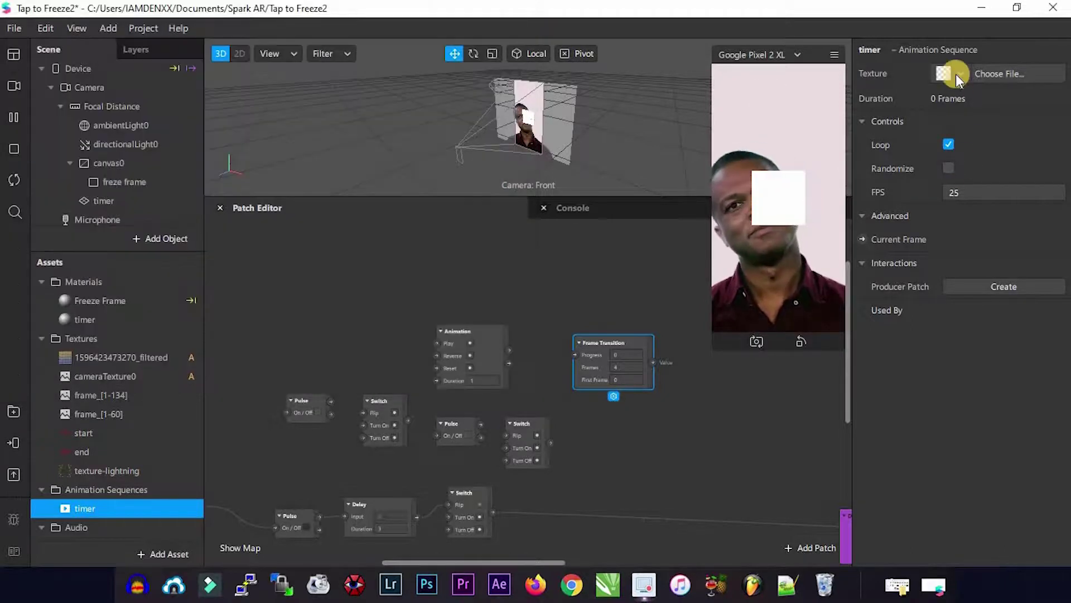
Give the timer sequence the frame_[1-134] texture, and add its Current Frame patch just right of the Frame Transition patch.
left_click(956, 72)
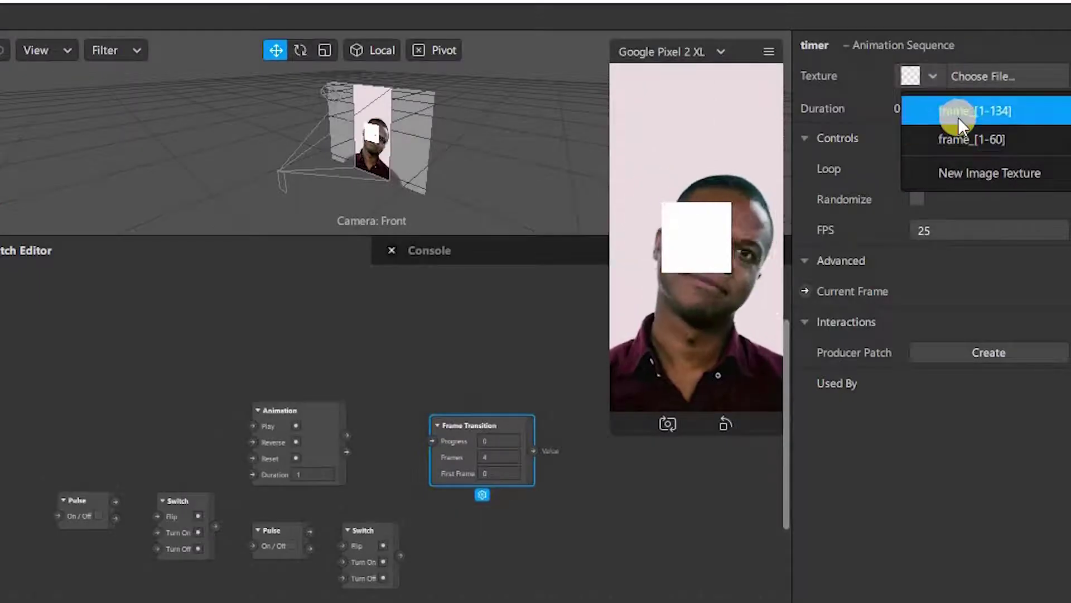
left_click(958, 116)
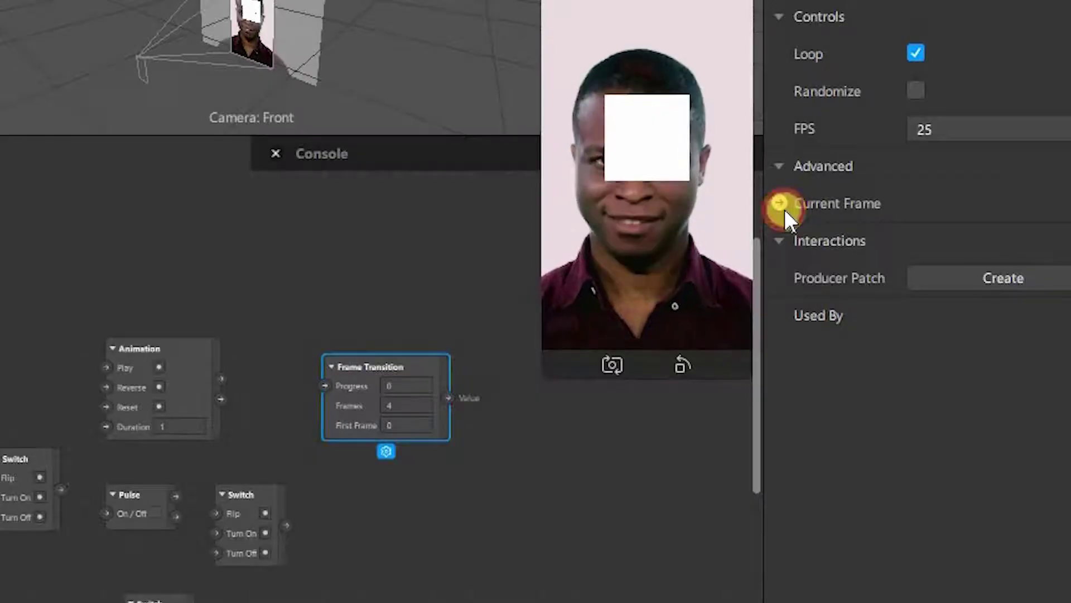
left_click(784, 209)
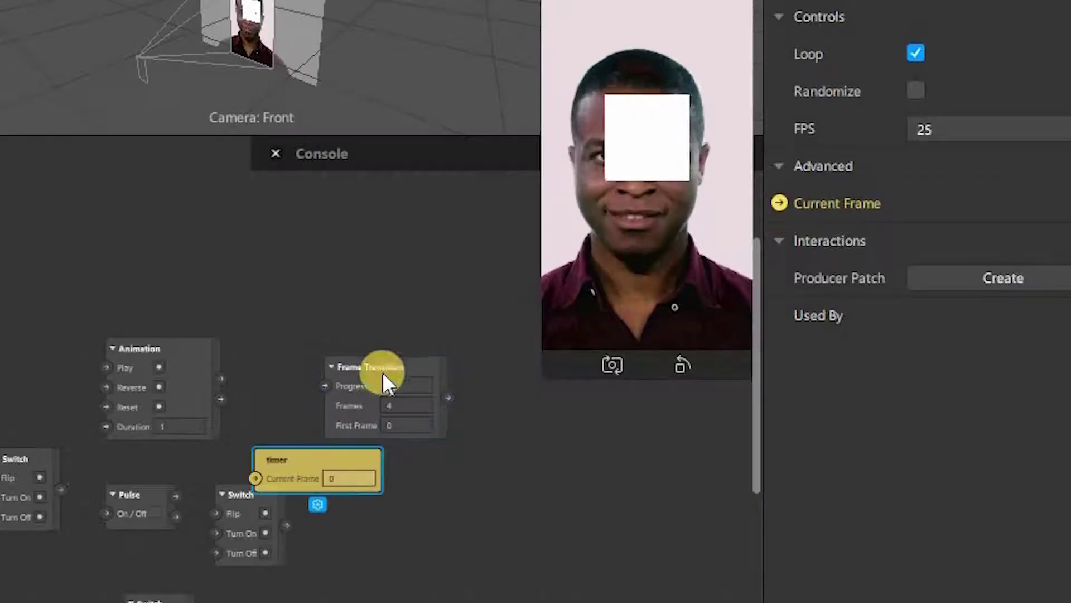
left_click_drag(282, 459, 567, 373)
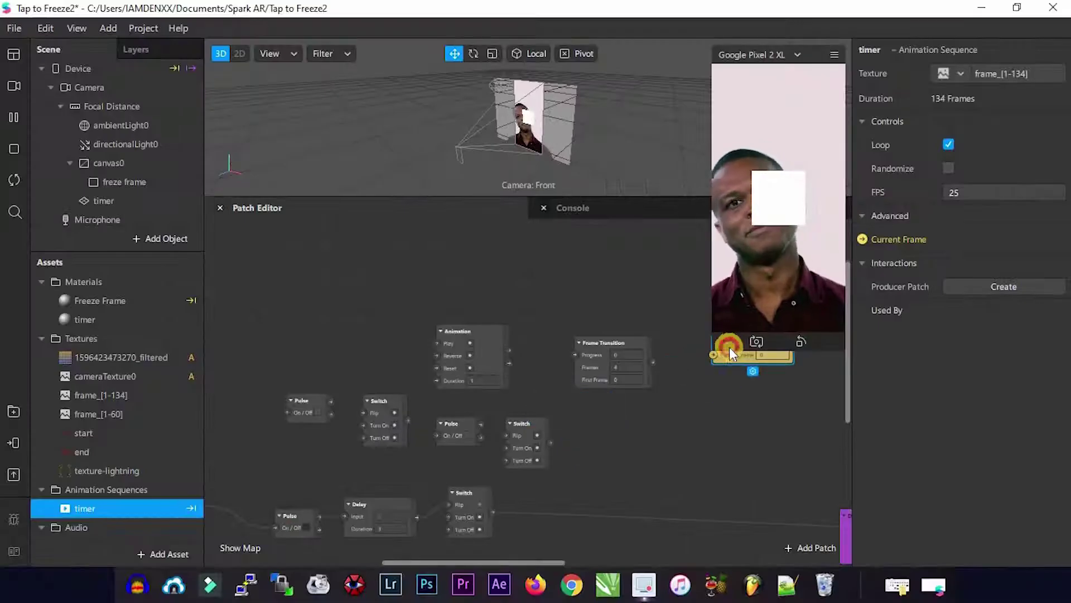
left_click_drag(728, 347, 718, 359)
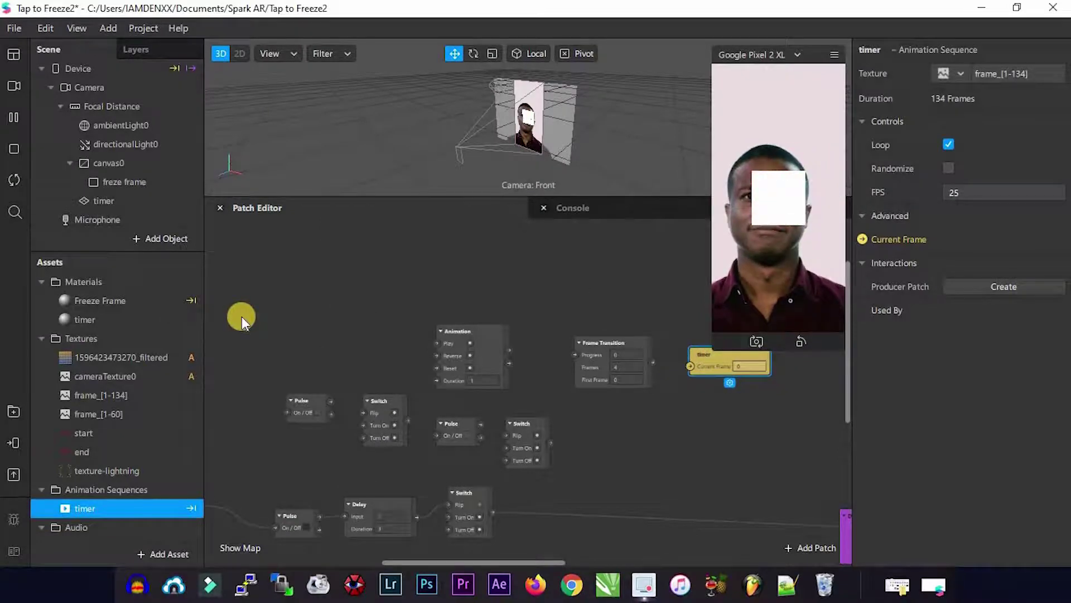
Connect the Equals Exactly 1 output to the upper-row first Pulse, and that Pulse's Turned On output to the adjacent Switch's Flip.
left_click(103, 201)
scroll(297, 501, "left", 3)
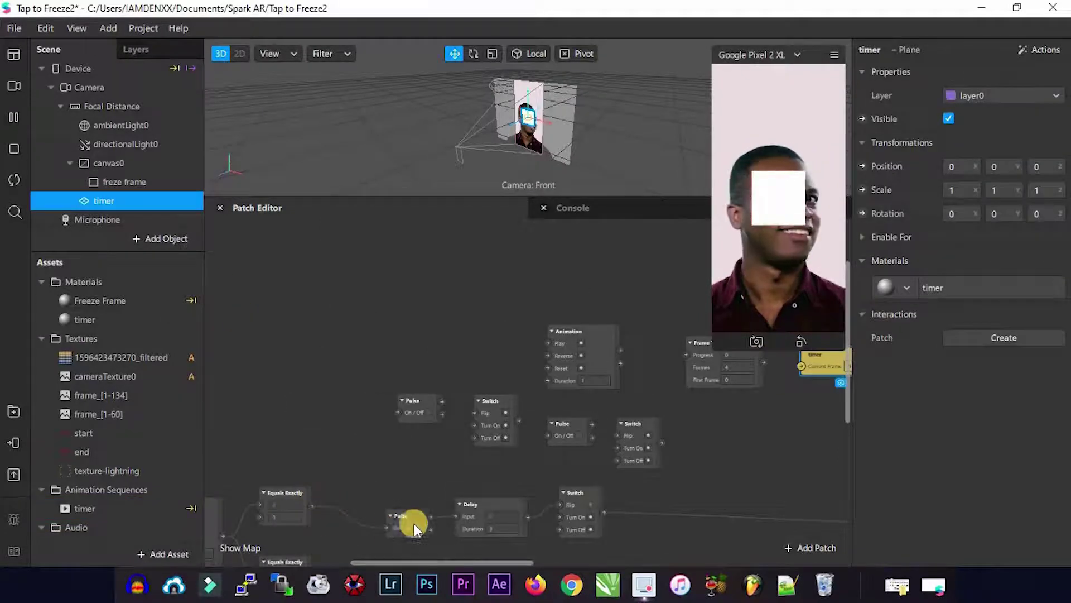
left_click_drag(310, 507, 400, 410)
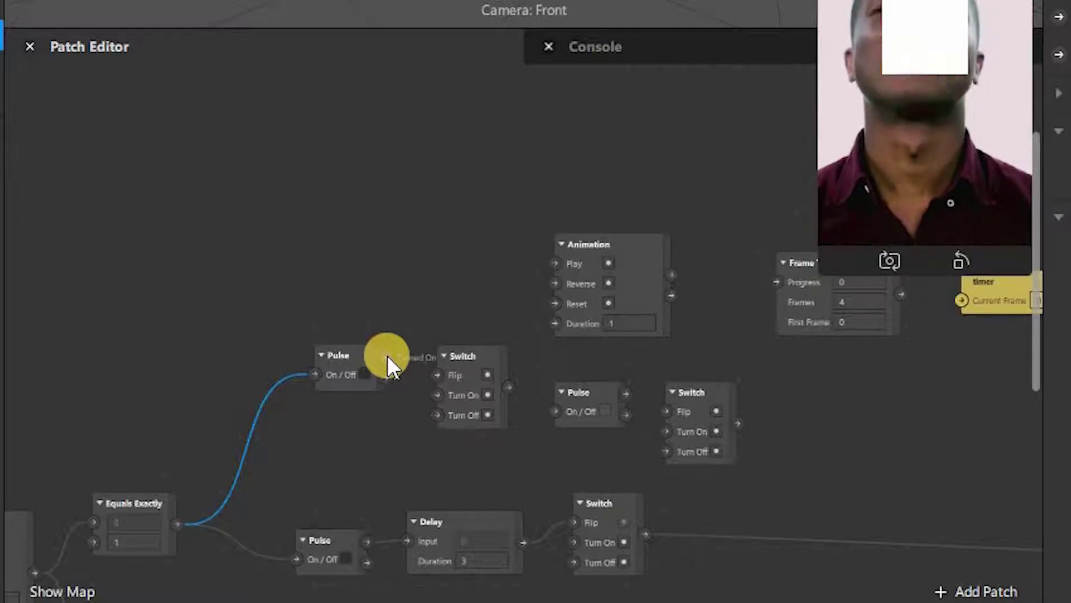
left_click_drag(388, 357, 443, 375)
Wire the first Pulse's Turned On to Animation Play, its Turned Off to Animation Reset and Switch Flip, and Animation's Progress to Frame Transition's Progress.
left_click_drag(386, 357, 556, 263)
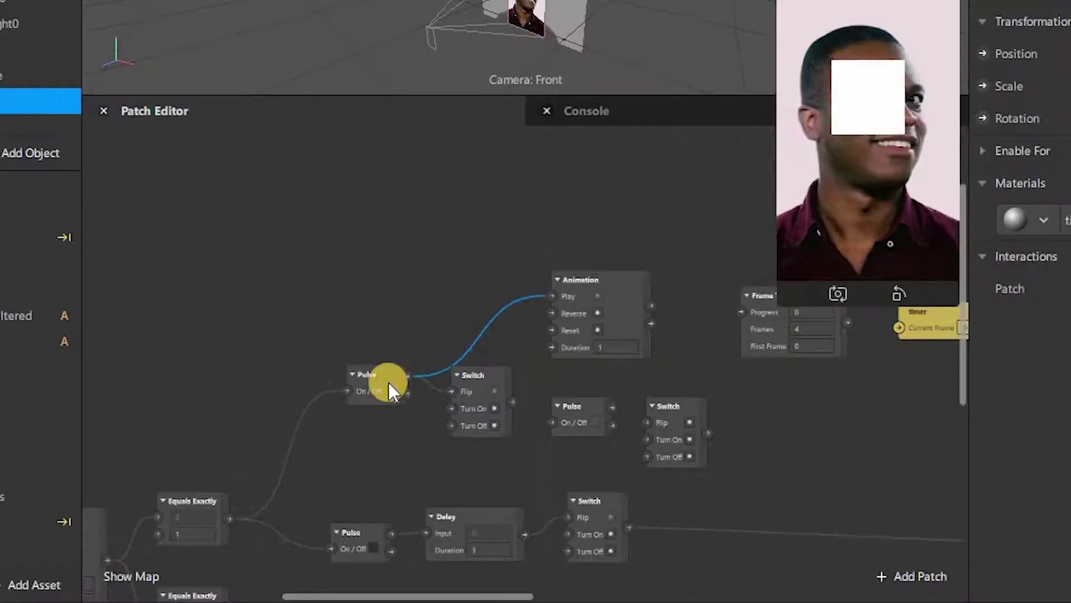
left_click_drag(407, 393, 557, 327)
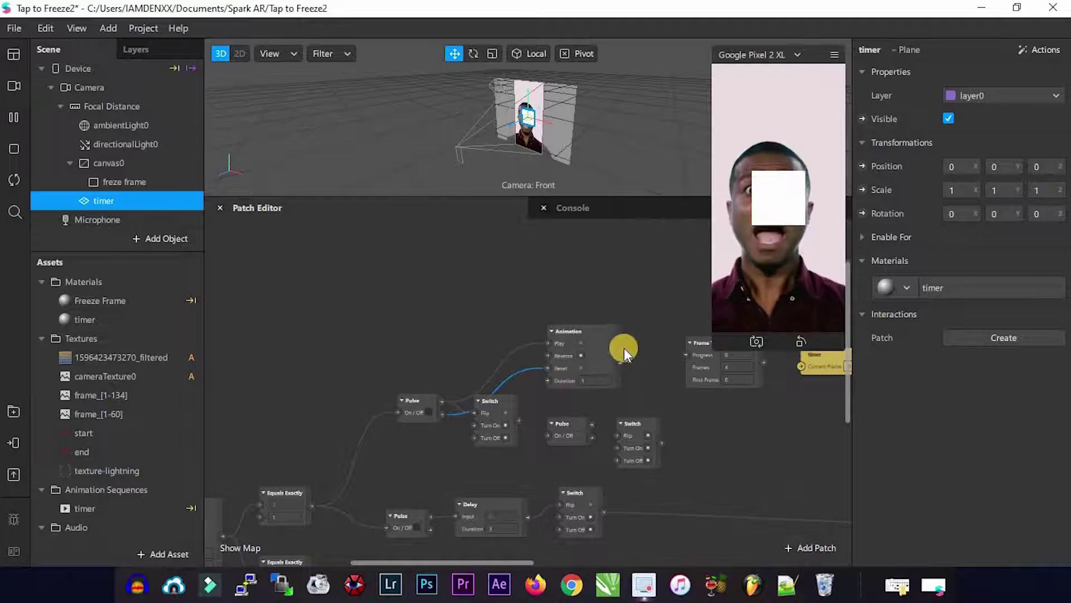
left_click_drag(622, 349, 688, 357)
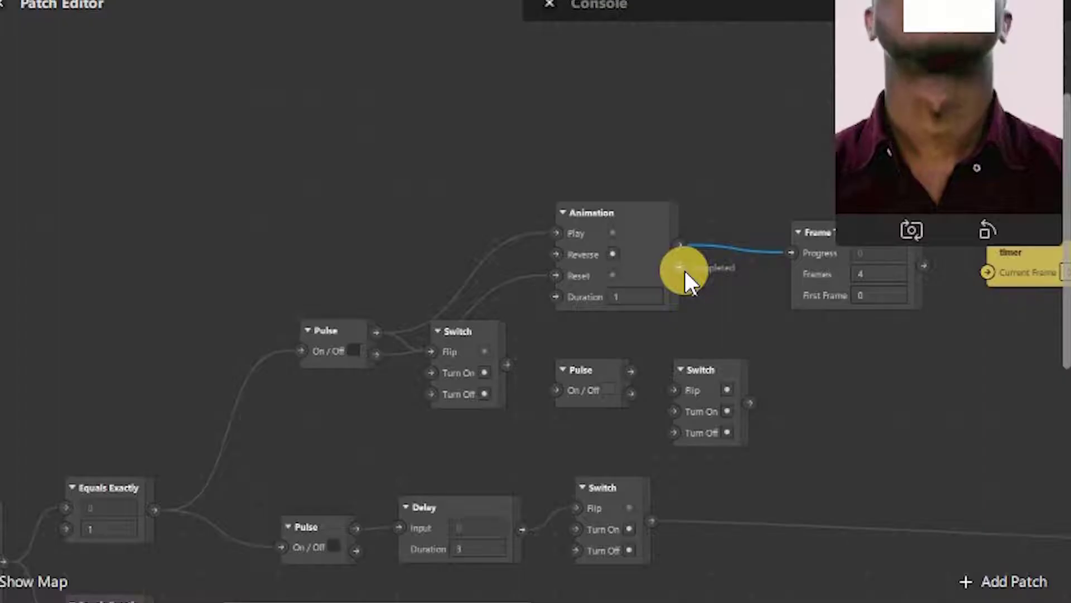
Connect the Animation patch's Completed output to the Flip input of the Switch below it, and set the Animation duration to 3.
left_click_drag(684, 269, 700, 286)
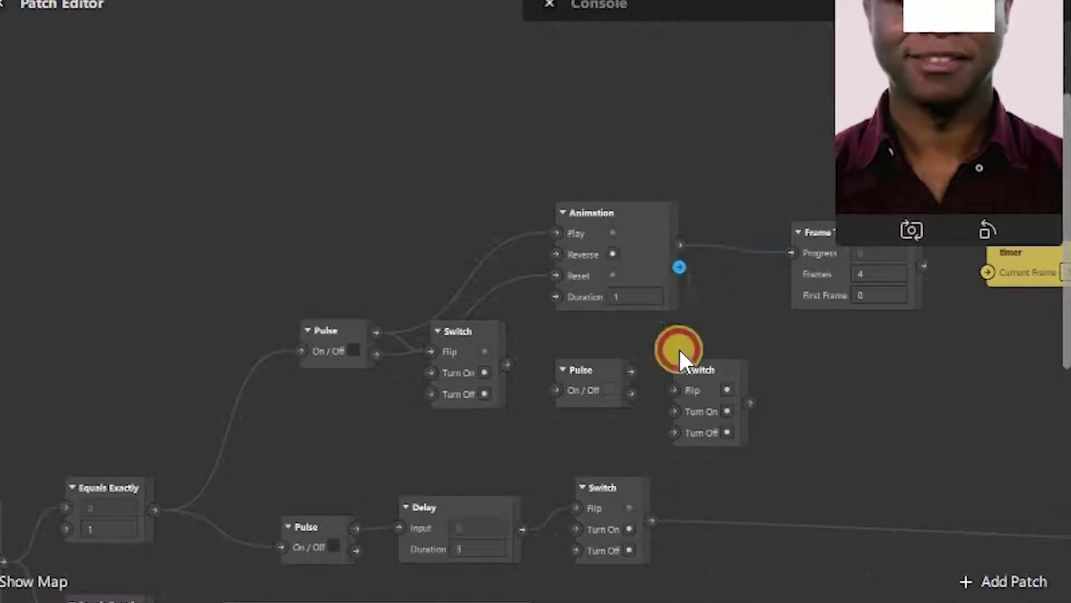
left_click_drag(671, 392, 673, 393)
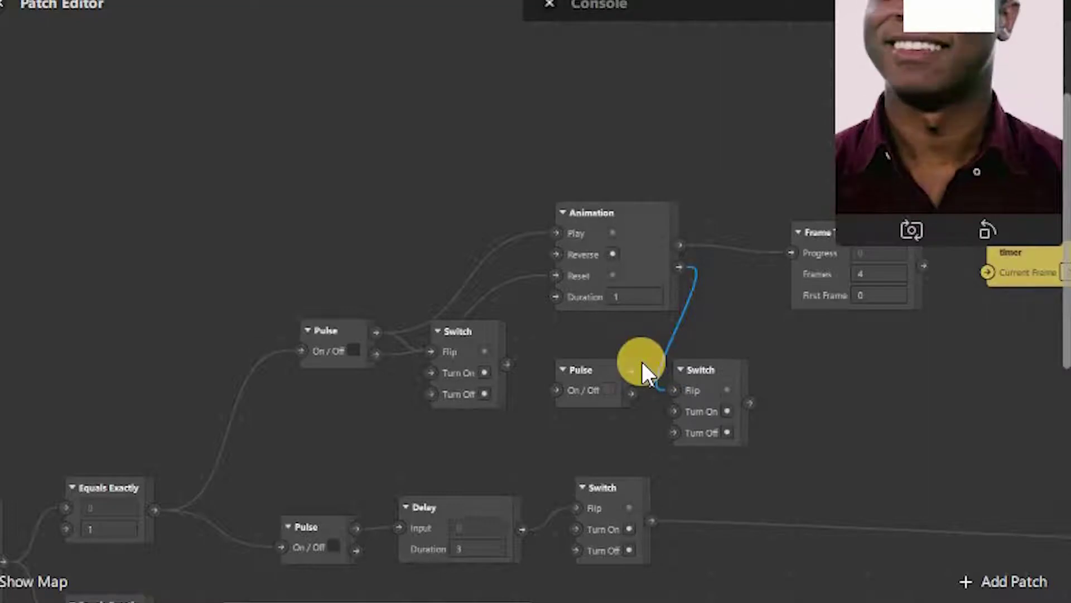
left_click(642, 299)
type("3")
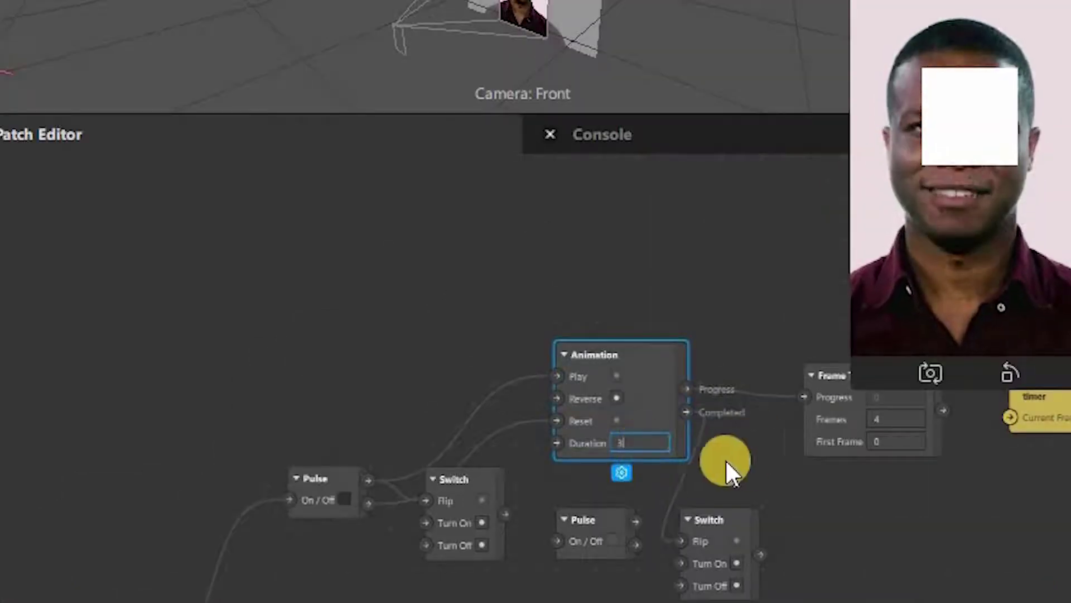
scroll(645, 437, "up", 3)
scroll(650, 445, "down", 3)
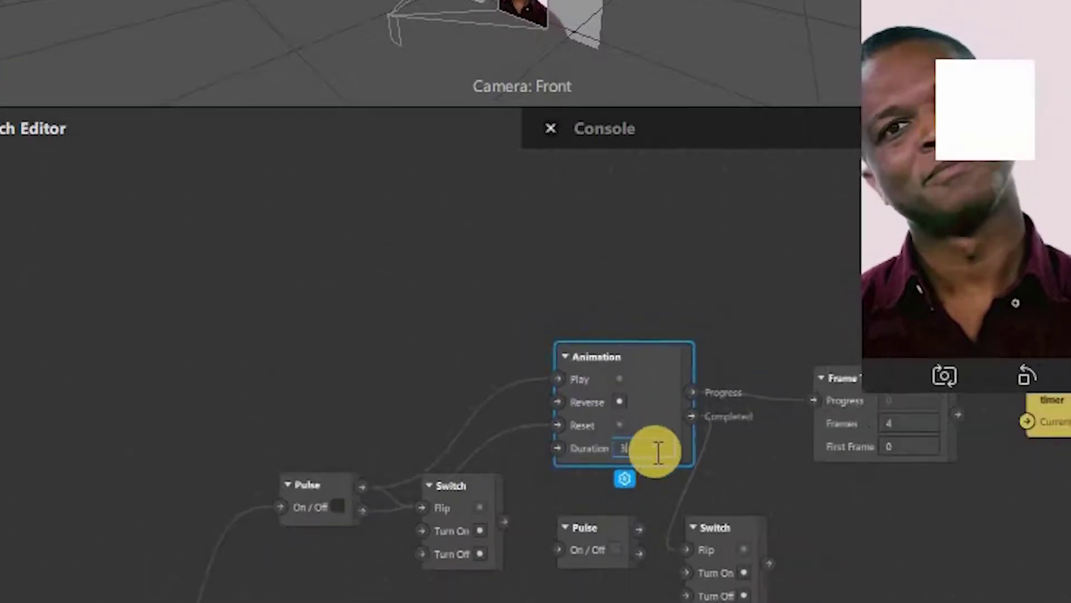
left_click(725, 460)
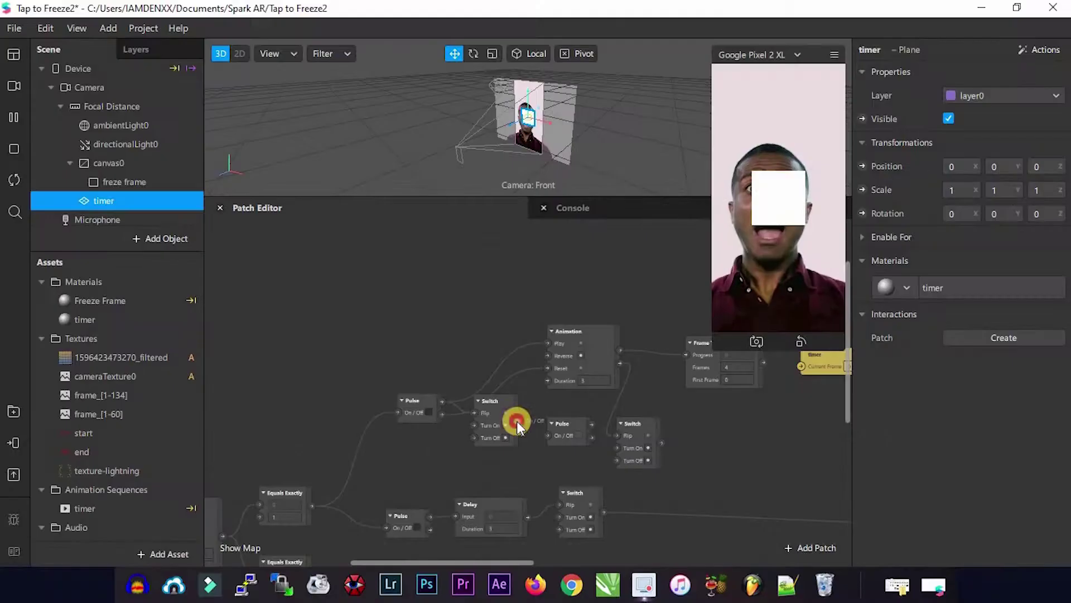
Connect the upper-row first Switch's output to the second Pulse, and that Pulse's Turned On output to the second Switch's Turn On.
left_click(524, 522)
left_click_drag(529, 420, 637, 484)
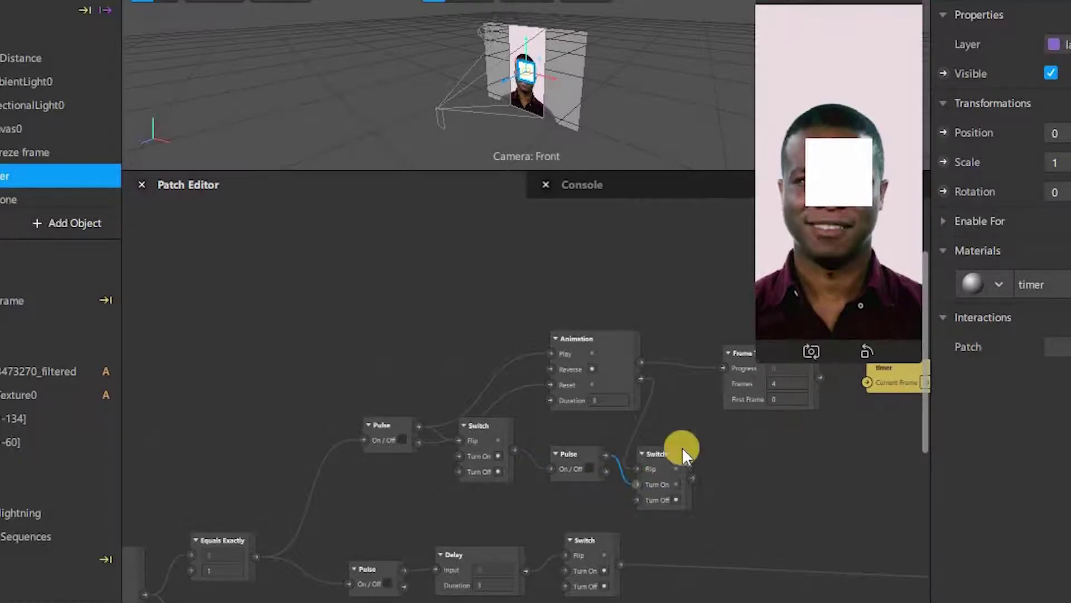
Set the Frame Transition's Frames to 134 and connect its Value output to the timer sequence's Current Frame.
scroll(421, 446, "up", 3)
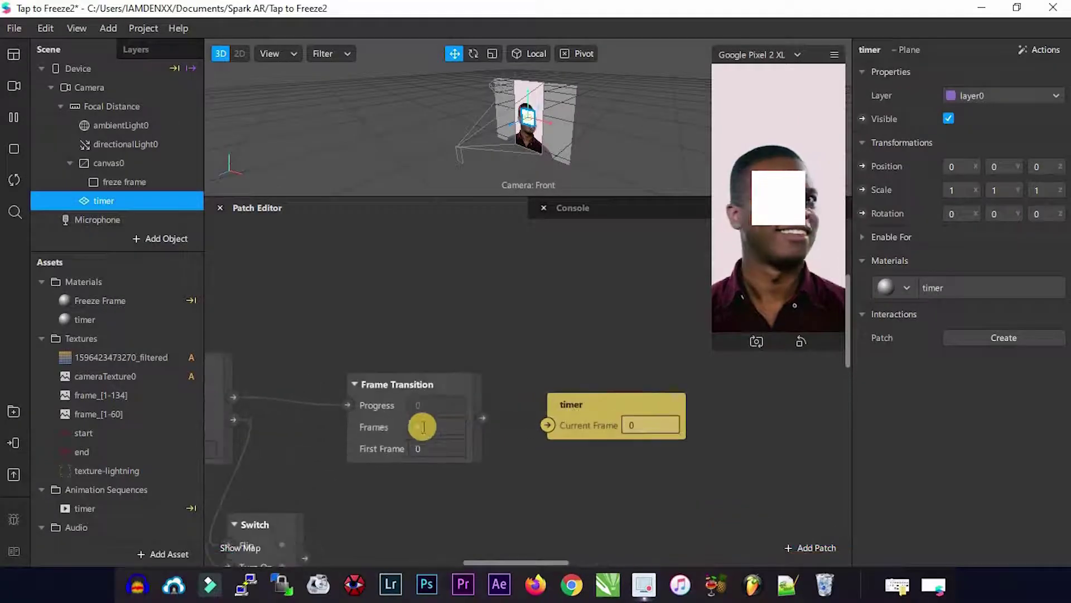
left_click(423, 426)
type("4")
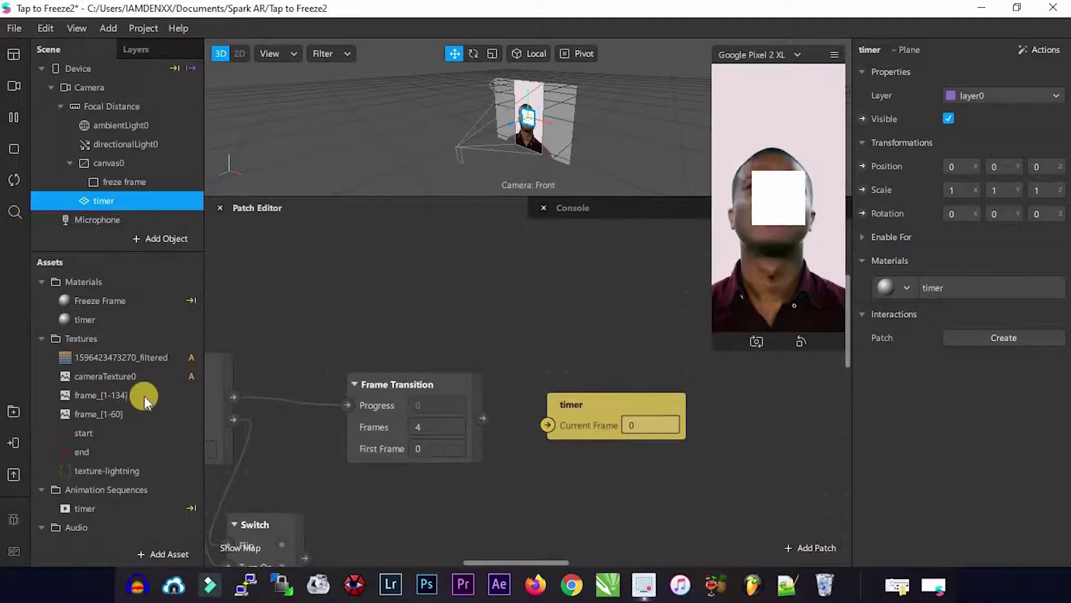
left_click(443, 426)
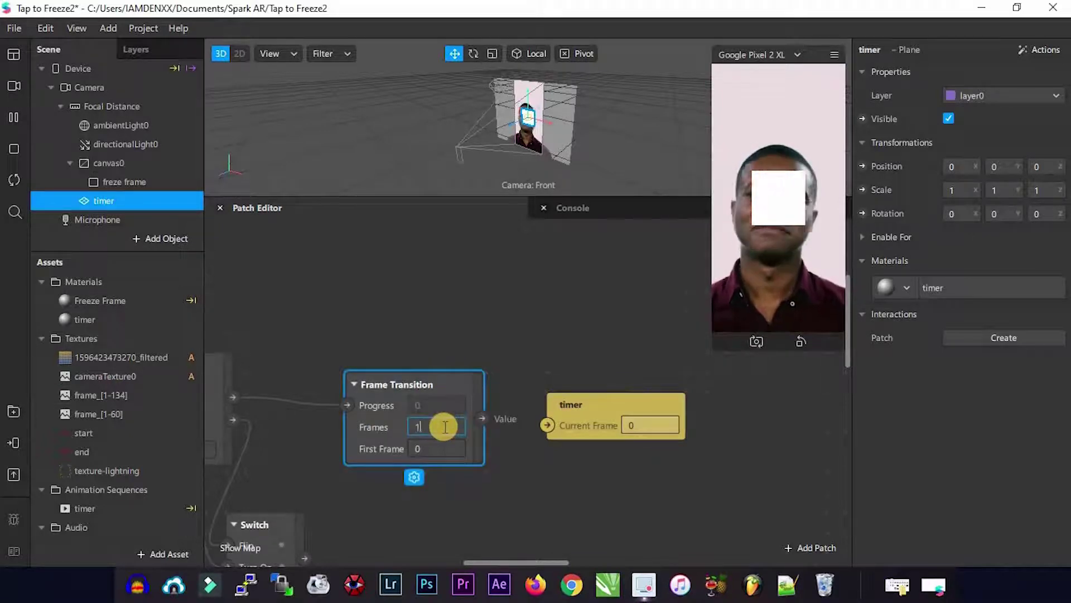
left_click(478, 427)
left_click_drag(487, 414, 548, 425)
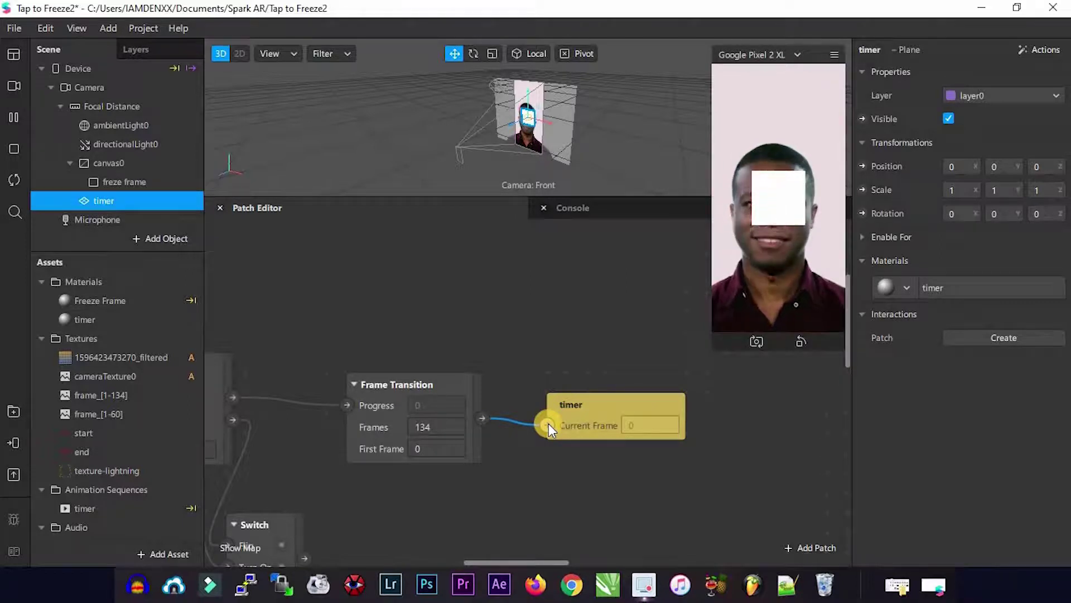
Add the timer plane's Visible patch beside the upper-row second Switch and connect that Switch's output to it.
left_click(122, 181)
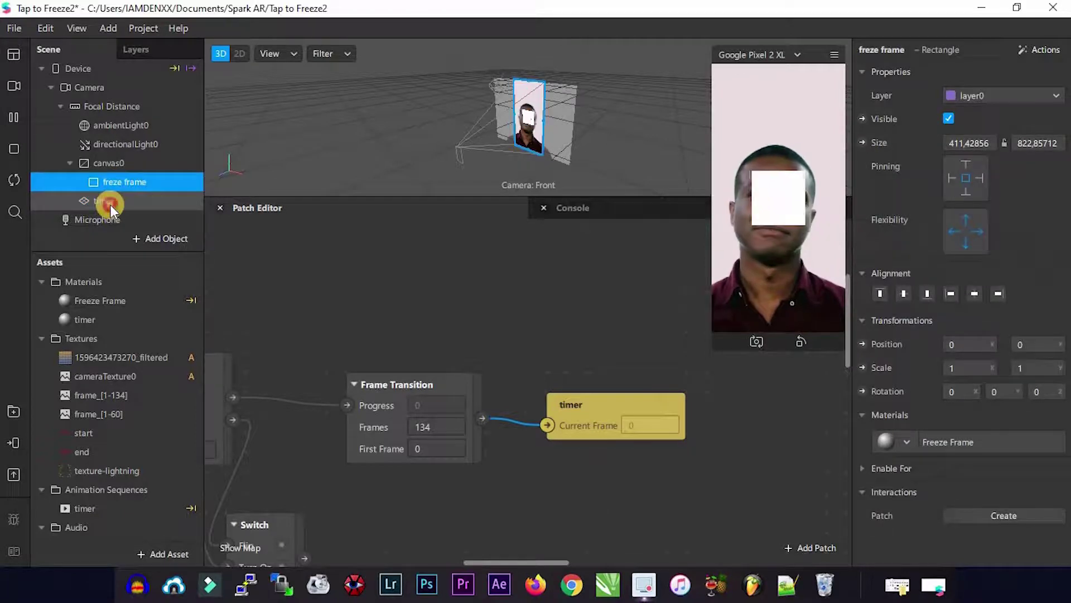
left_click(109, 202)
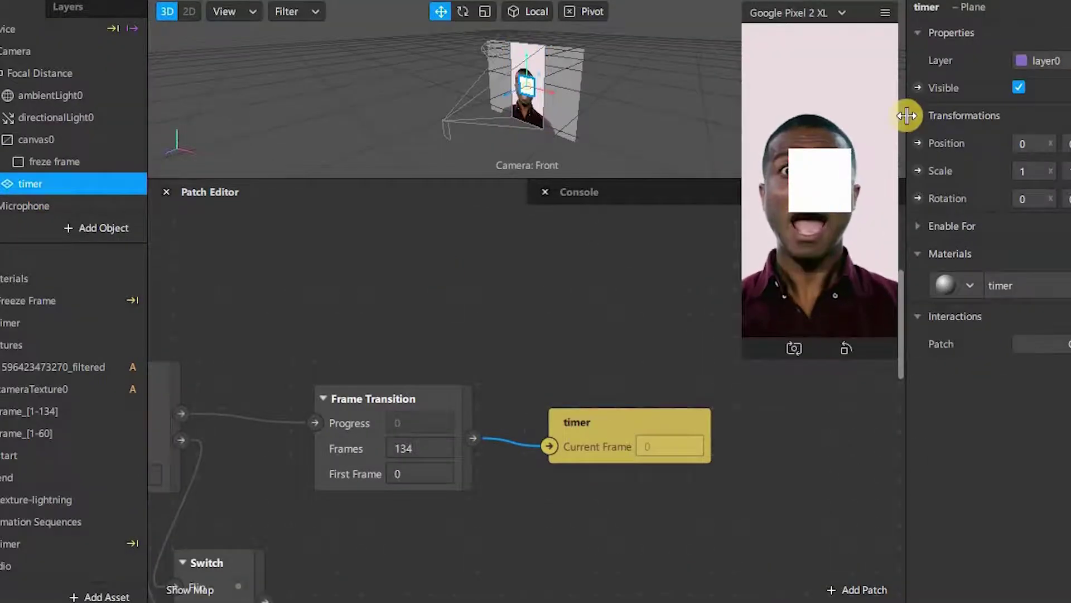
left_click(918, 87)
scroll(713, 493, "down", 3)
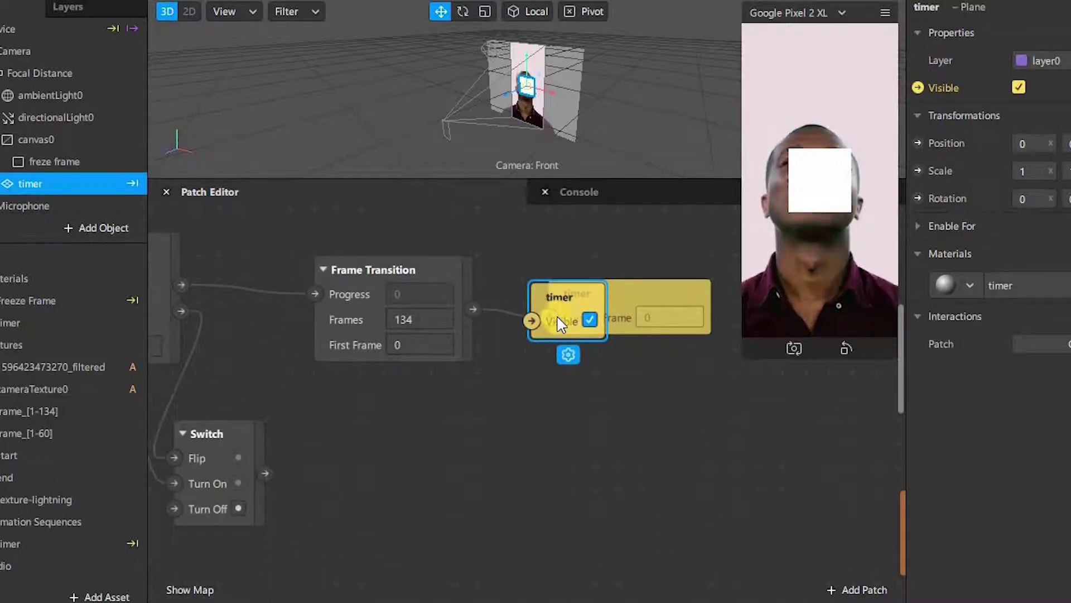
left_click_drag(578, 285, 399, 463)
left_click_drag(266, 473, 360, 478)
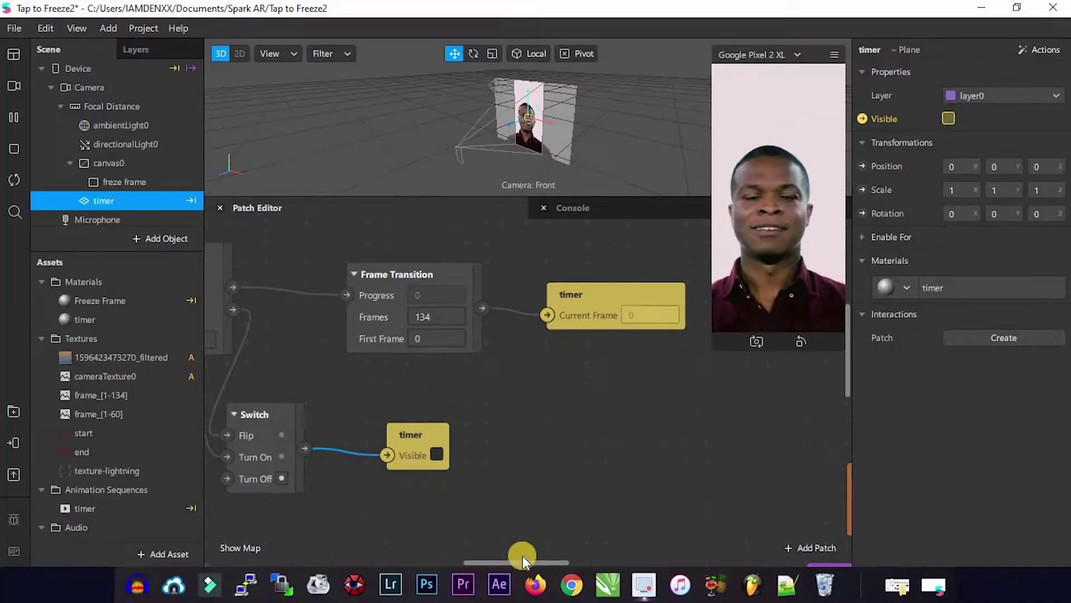
Assign the timer animation sequence as the timer material's texture and set the material's blend mode to Screen.
left_click_drag(524, 558, 454, 573)
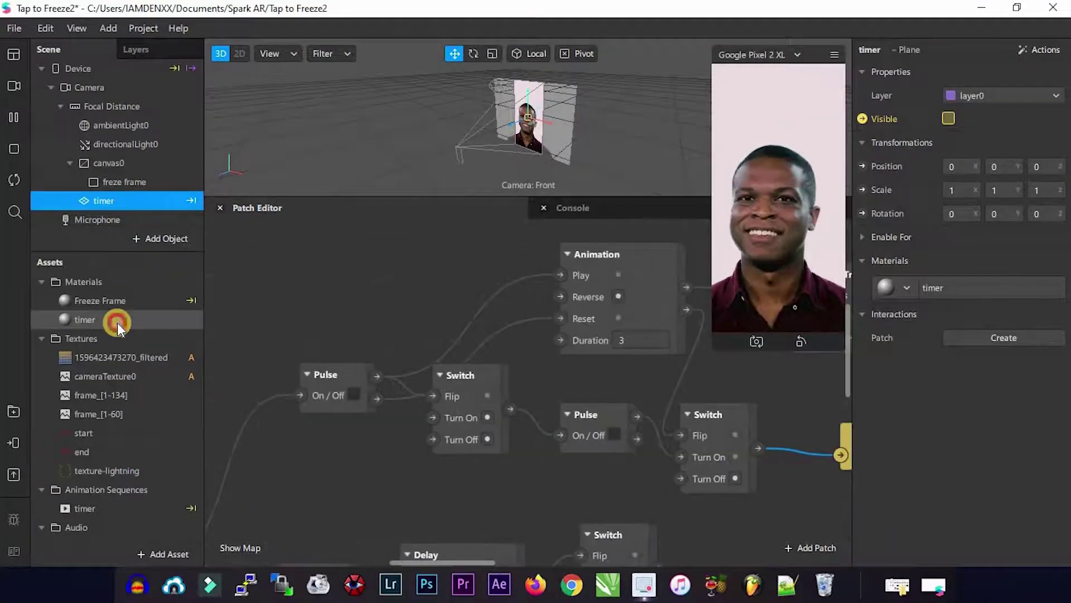
left_click(112, 319)
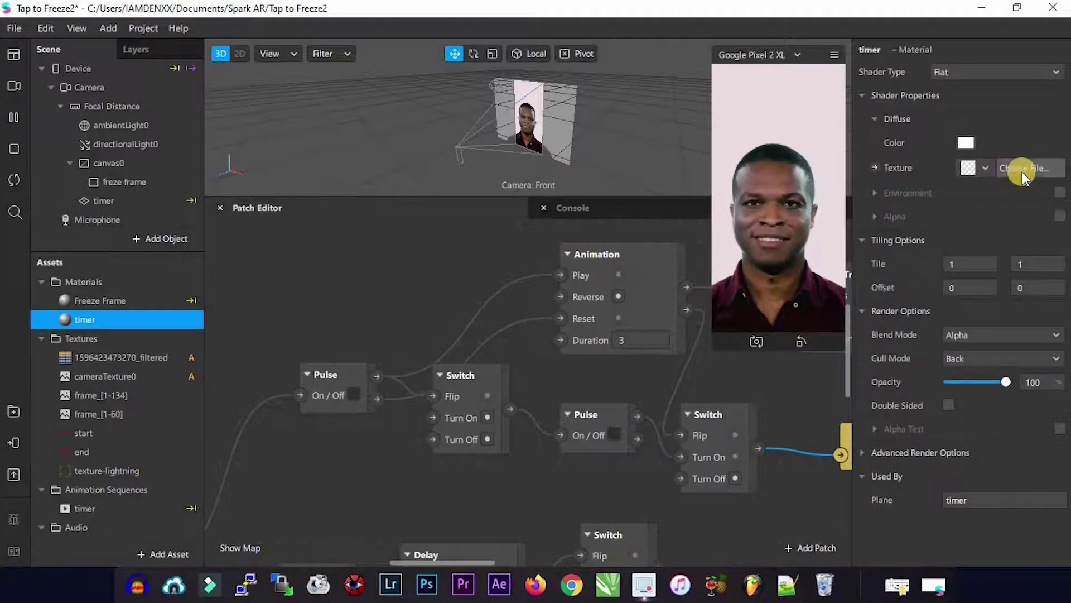
left_click(986, 167)
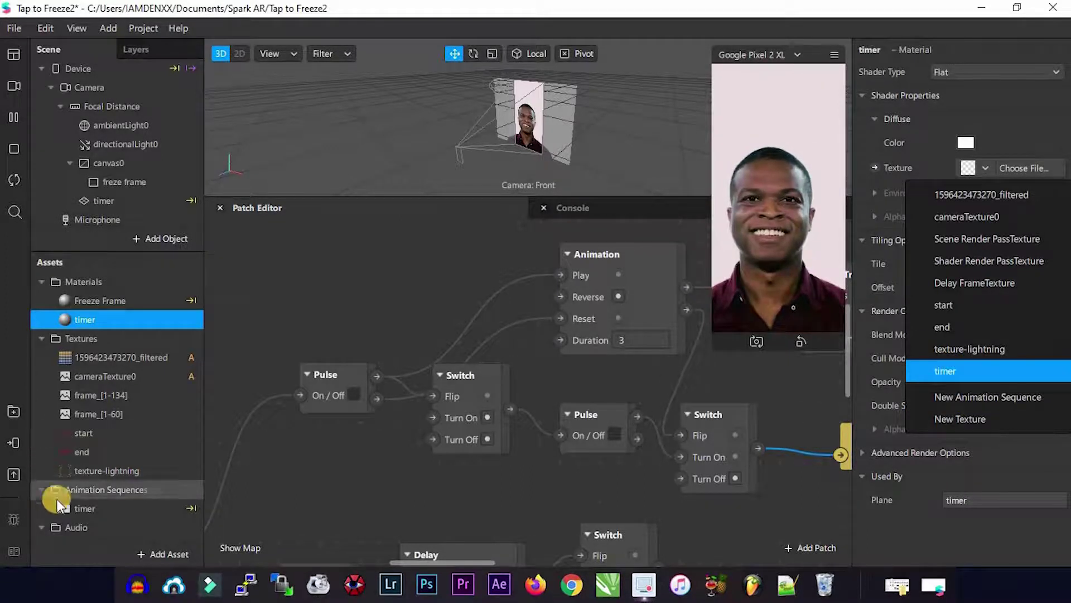
left_click(952, 373)
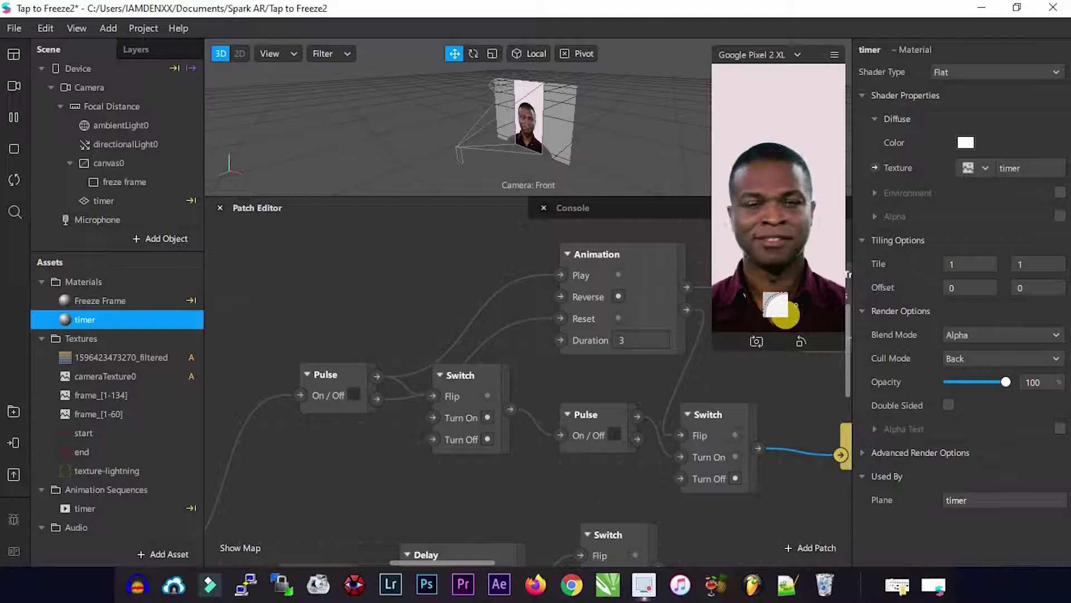
left_click(794, 271)
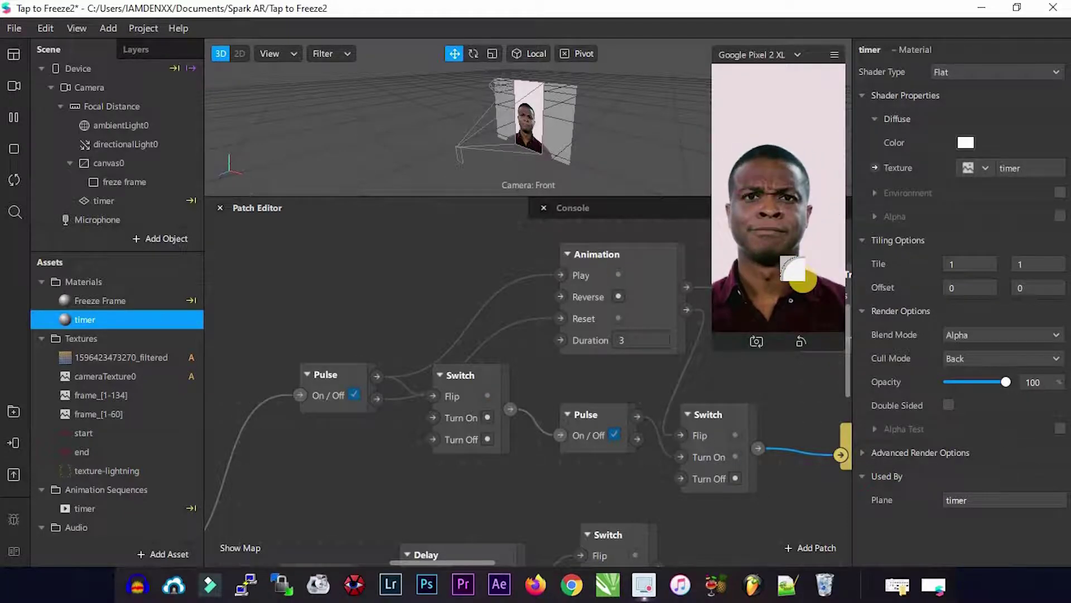
left_click(973, 336)
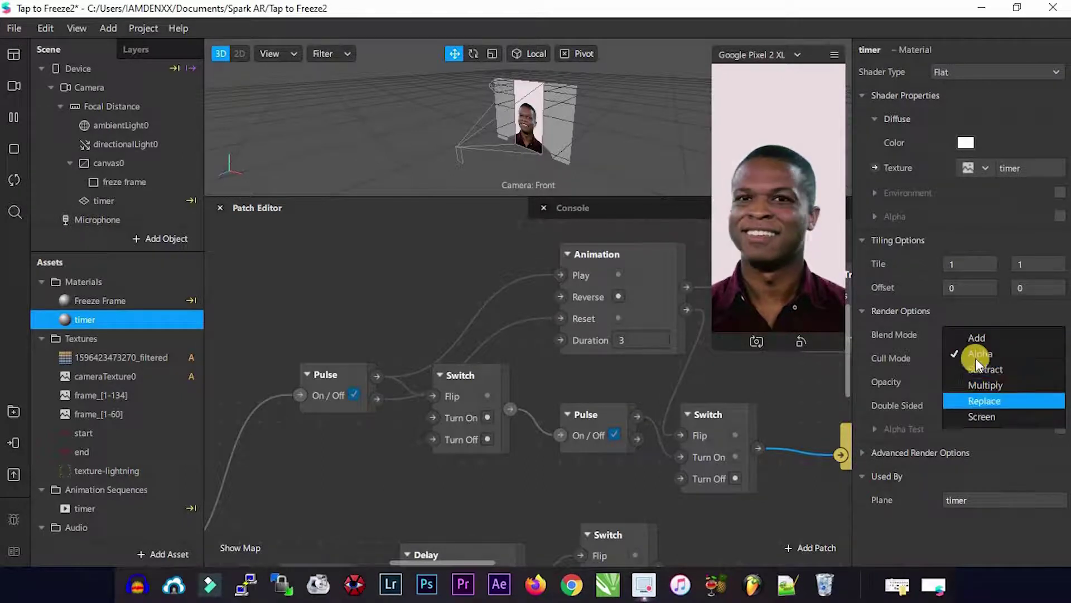
left_click(982, 416)
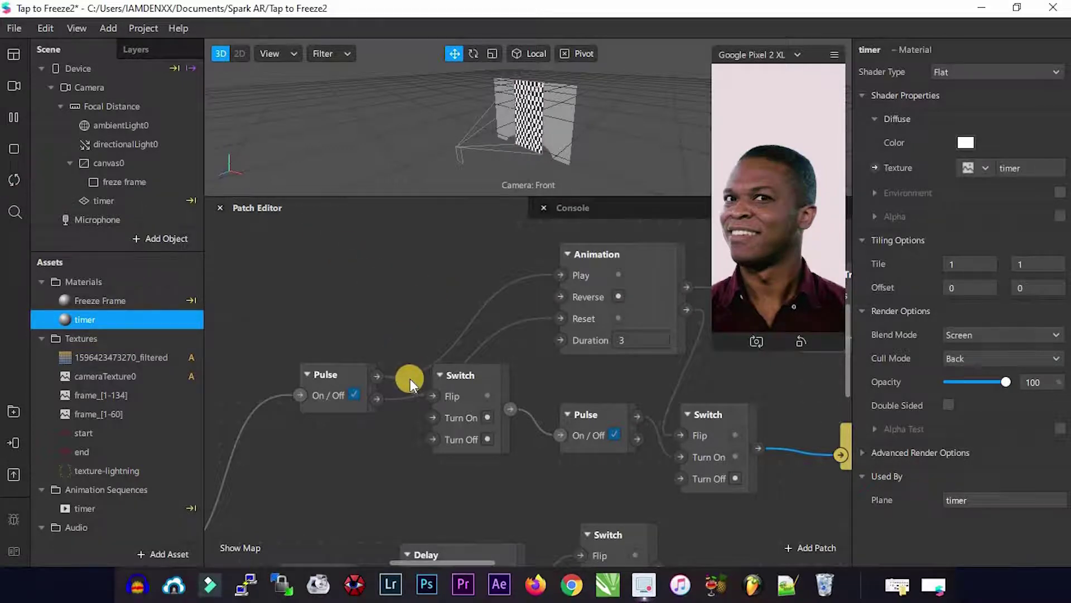
Simulate screen taps in the device preview to test the countdown timer and freeze effect.
left_click_drag(410, 379, 467, 403)
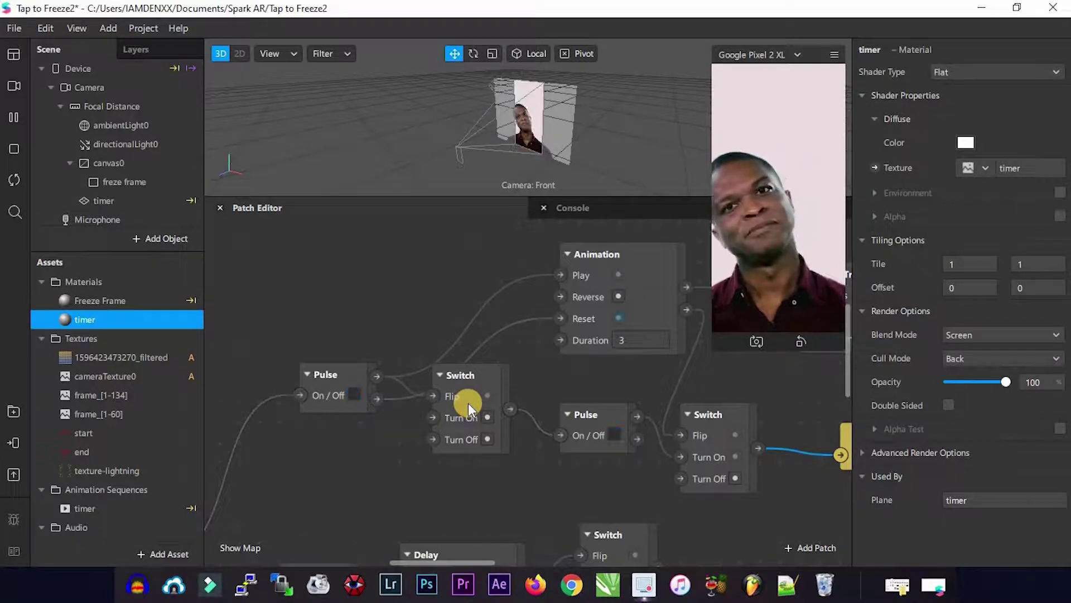
left_click(803, 253)
left_click(792, 243)
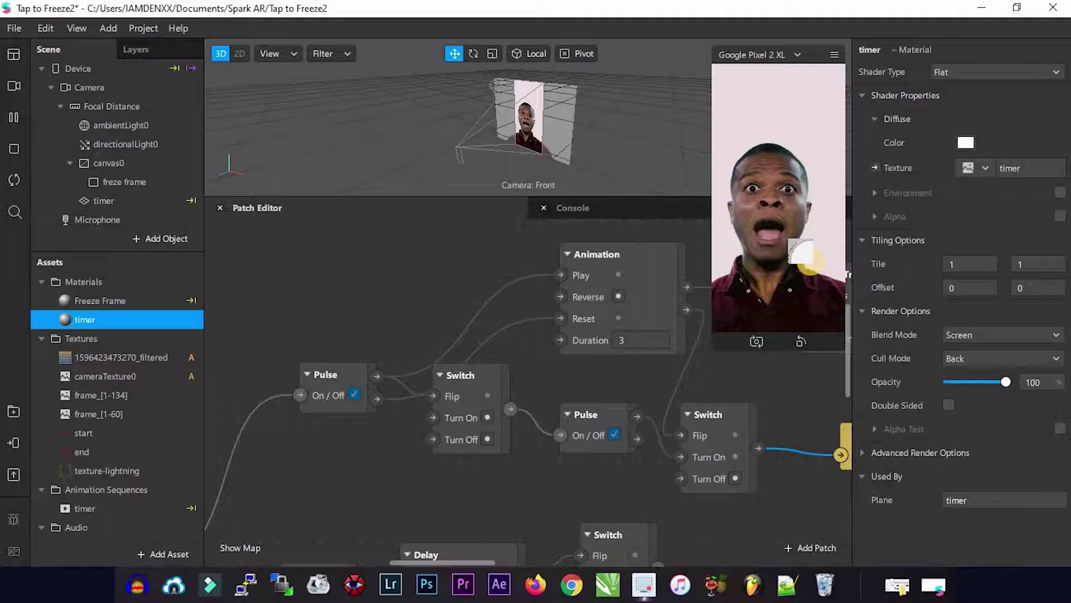
Add a Speaker object to the scene.
scroll(118, 503, "down", 1)
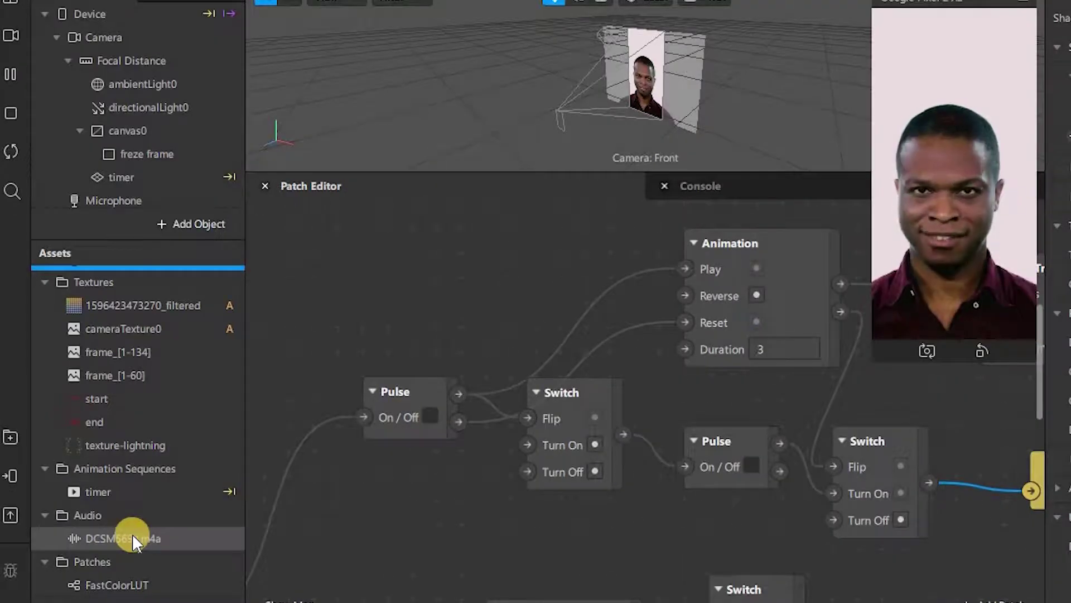
left_click(187, 225)
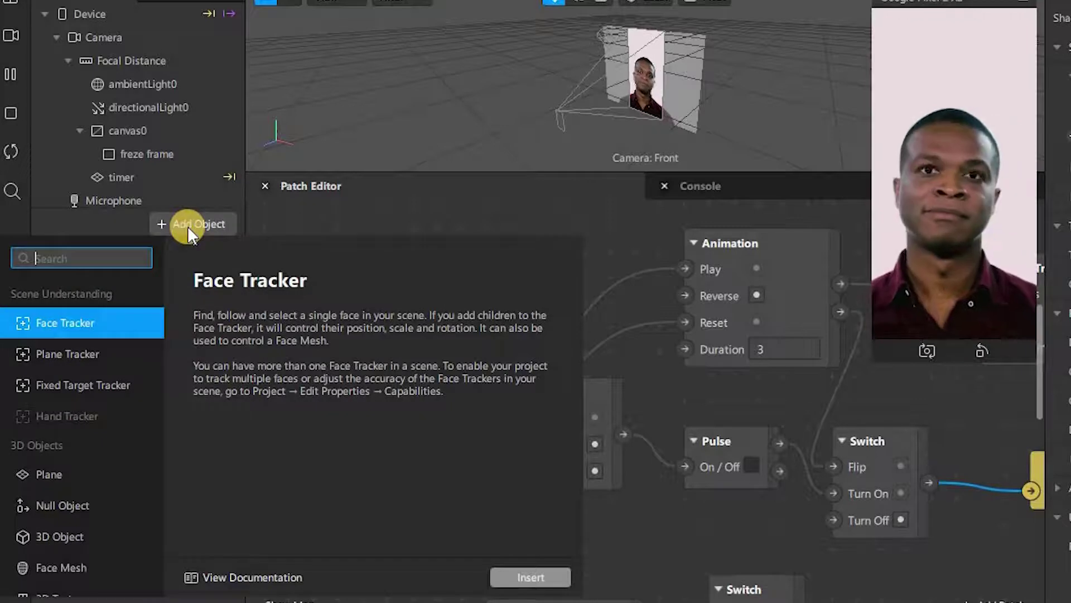
scroll(66, 480, "down", 6)
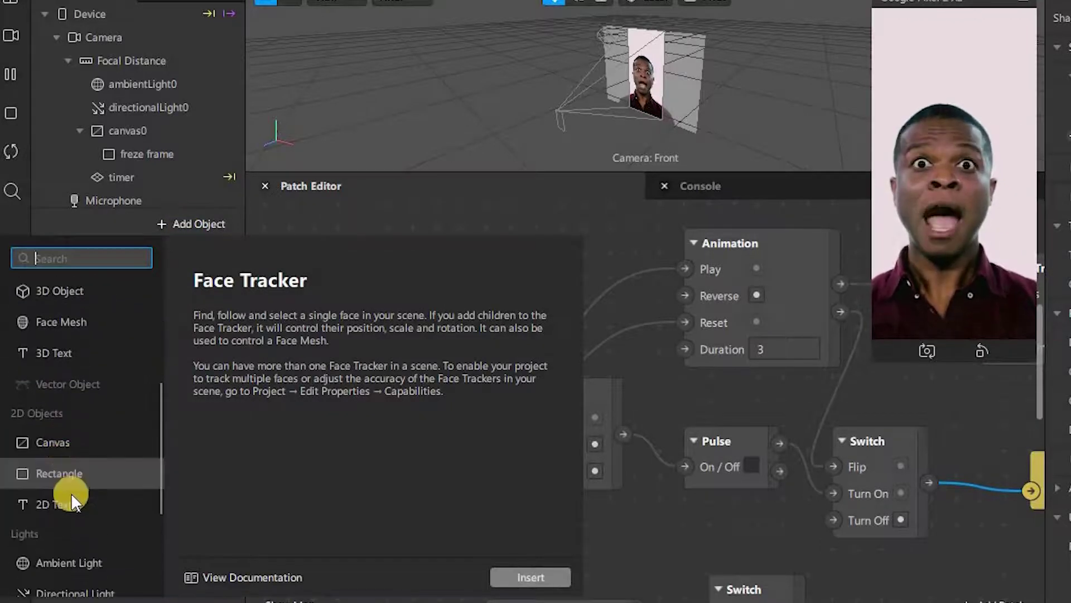
double_click(59, 554)
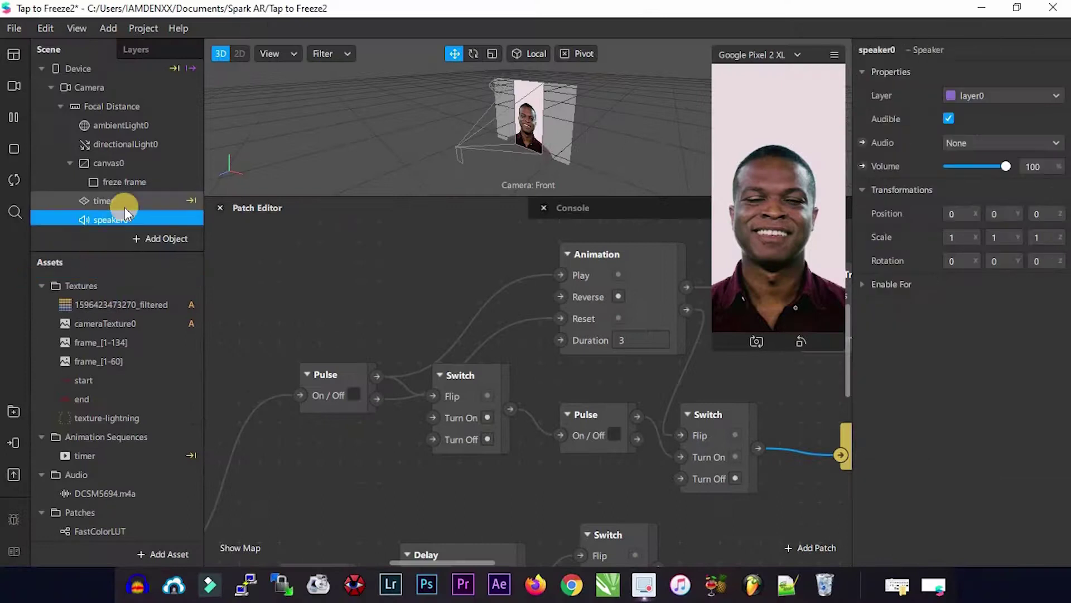
scroll(157, 198, "down", 1)
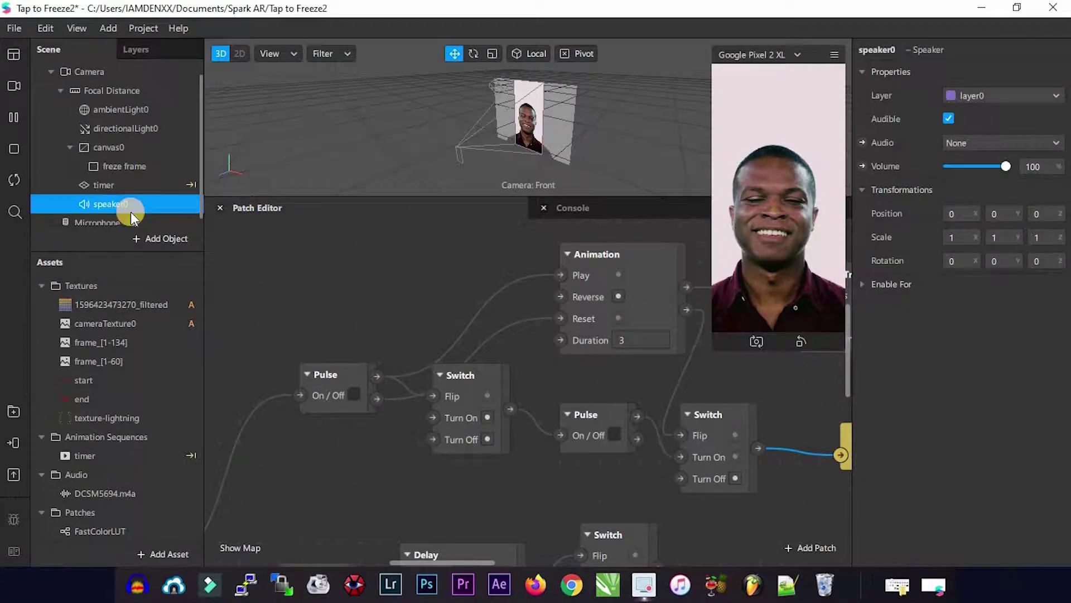
Create an audio playback controller asset and set its audio to DCSM5694.m4a.
left_click(158, 551)
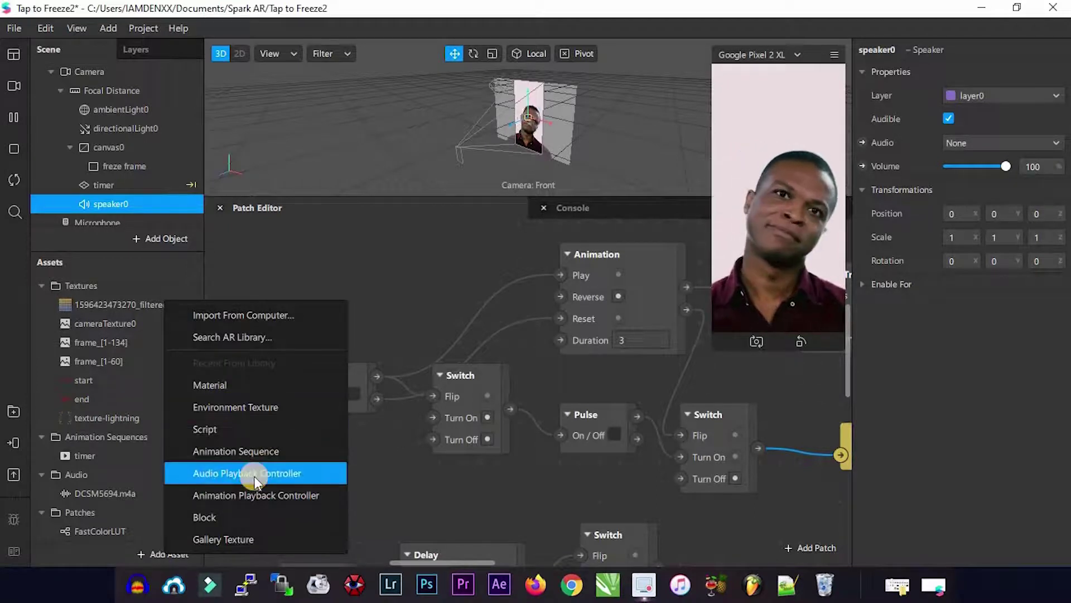
left_click(254, 474)
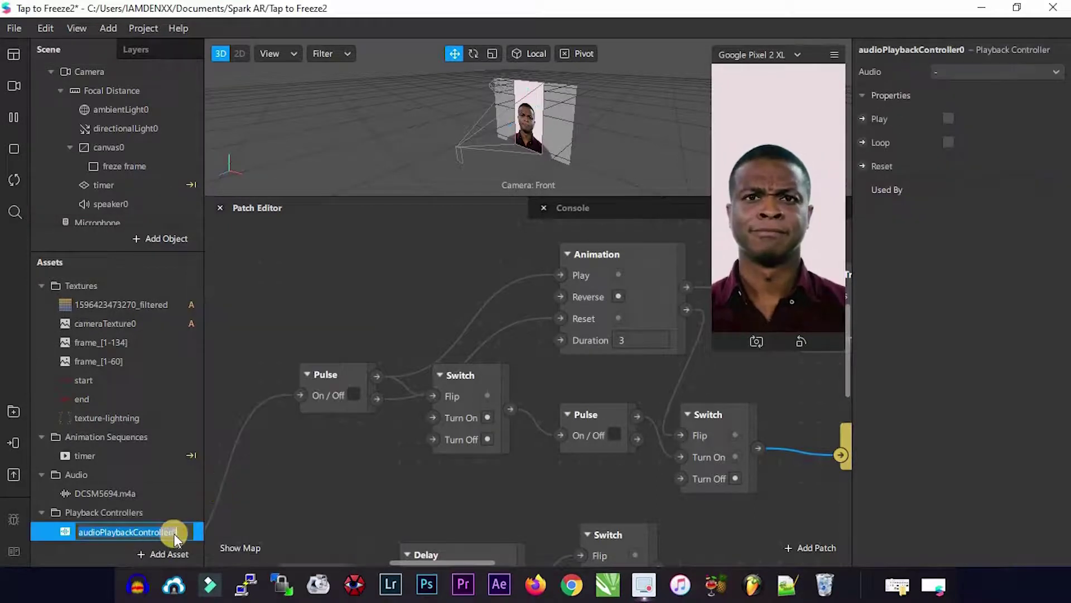
left_click(176, 508)
left_click(156, 515)
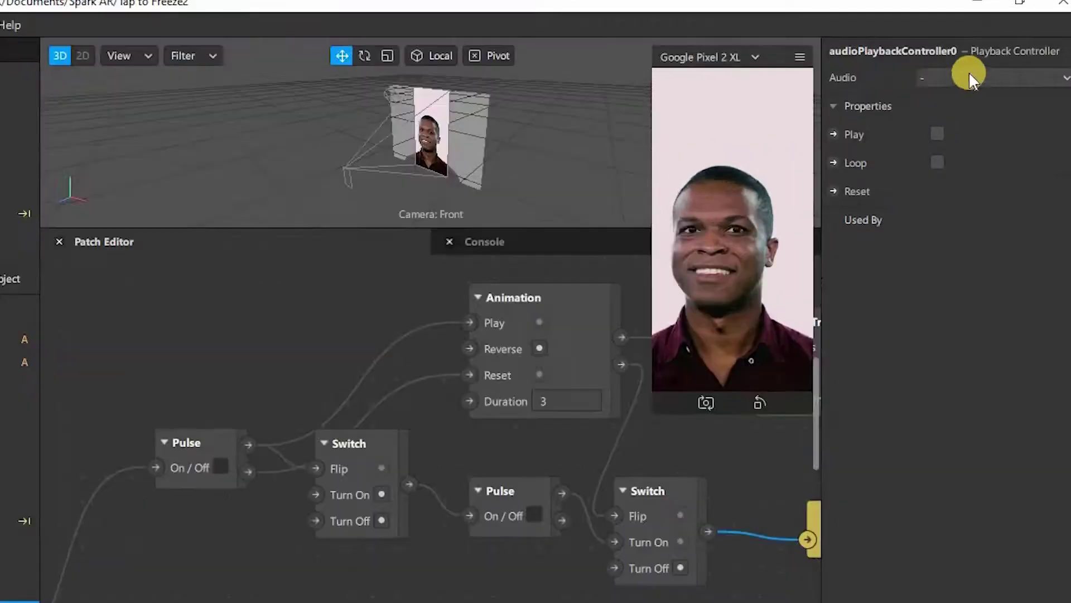
left_click(977, 69)
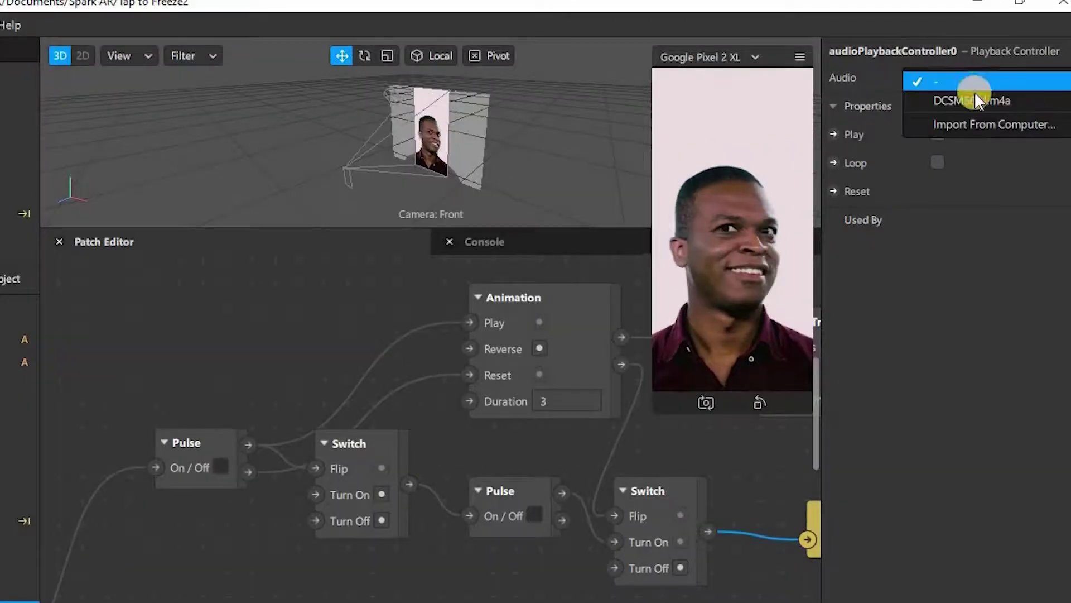
left_click(976, 98)
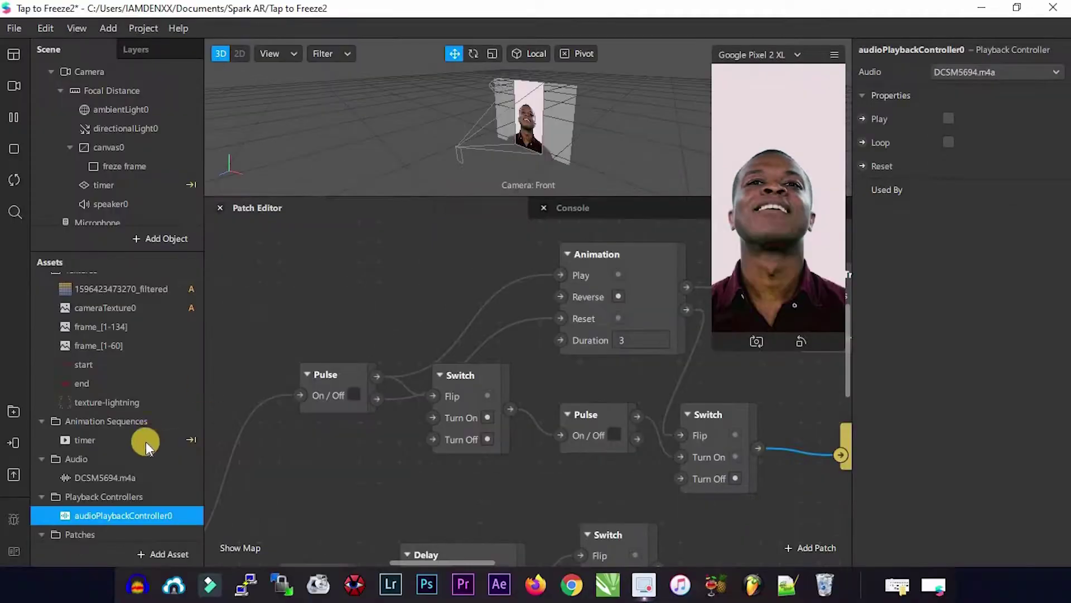
Set the speaker object's audio source to audioPlaybackController0.
left_click(146, 209)
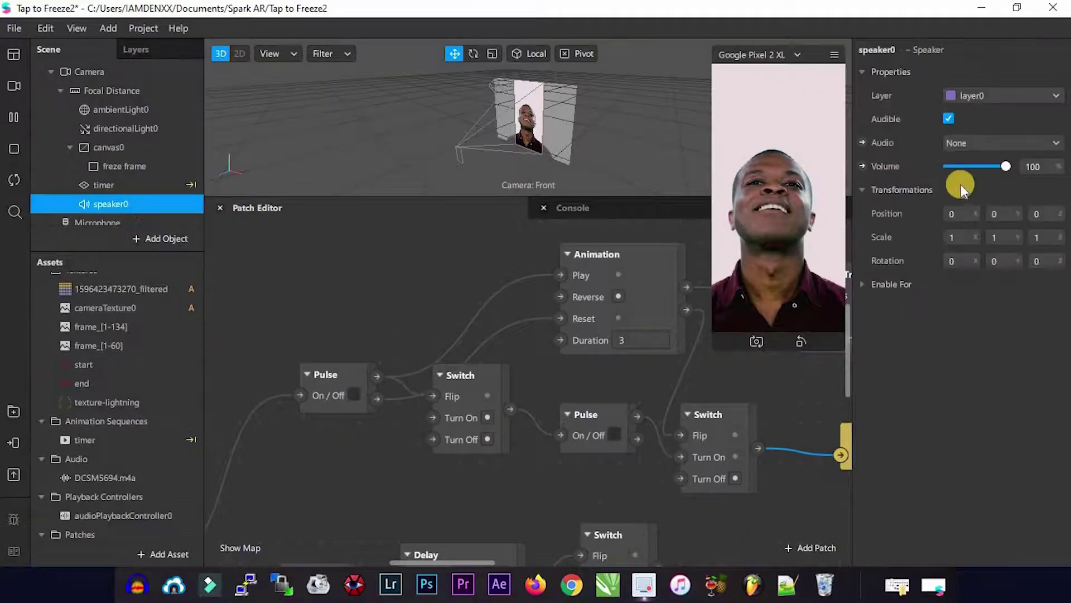
left_click(979, 140)
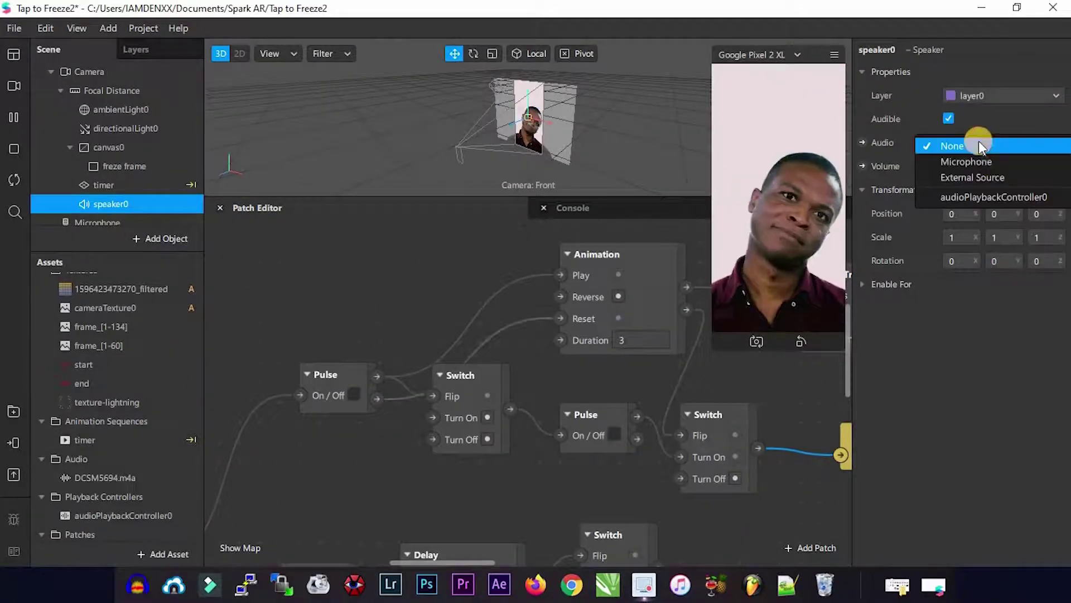
left_click(980, 194)
Create a patch for audioPlaybackController0's Play property and drive it from the Equals Exactly patch that compares with 1.
scroll(106, 490, "down", 1)
left_click(106, 493)
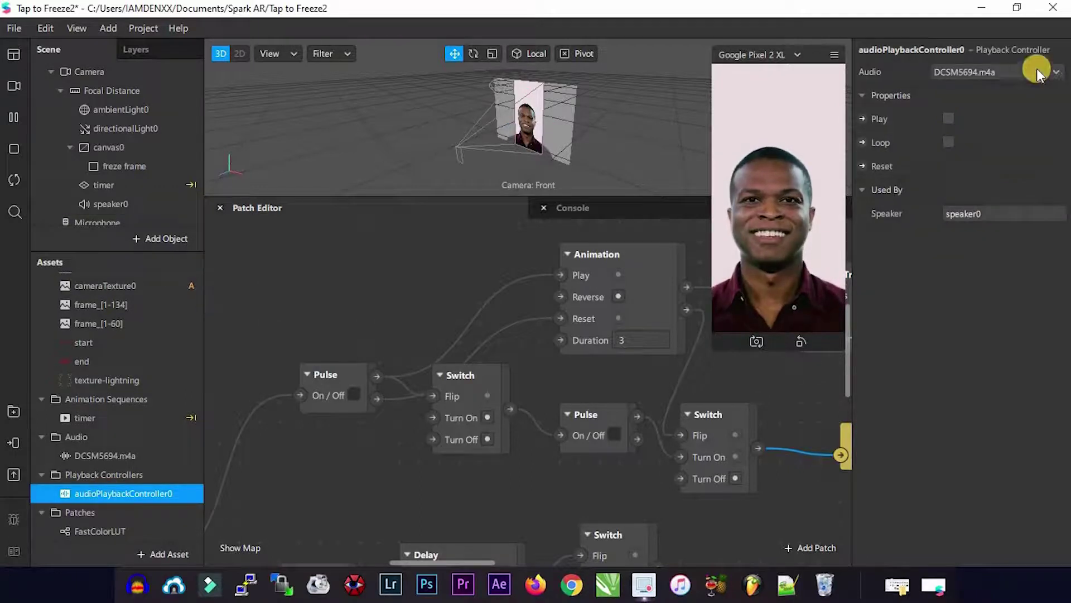
left_click(862, 119)
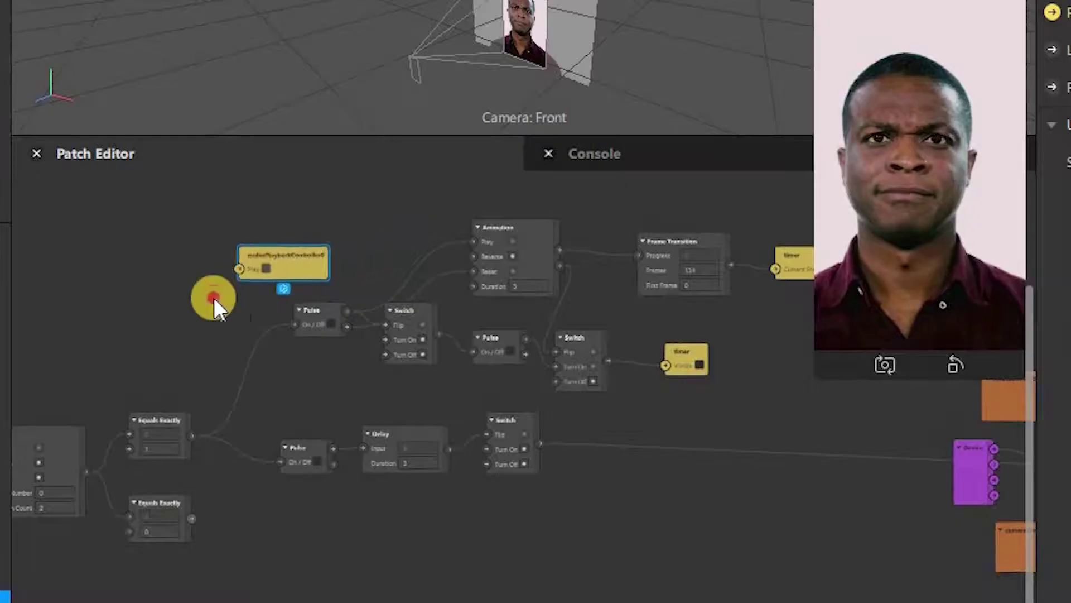
mouse_move(215, 299)
left_mouse_down()
mouse_move(216, 344)
mouse_move(211, 312)
left_mouse_up()
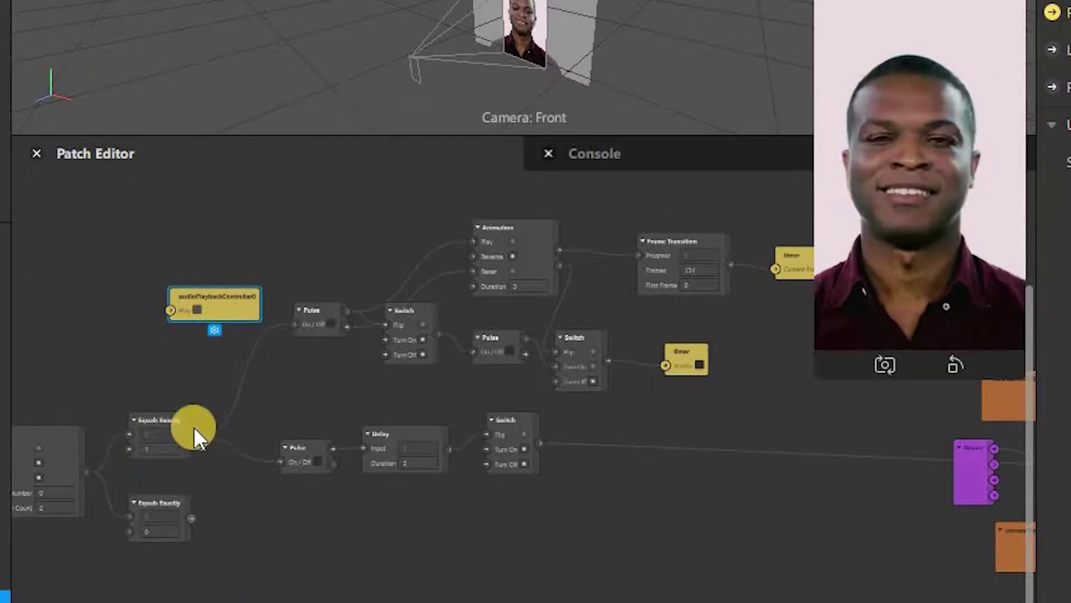
left_click(170, 366)
left_click_drag(170, 366, 170, 307)
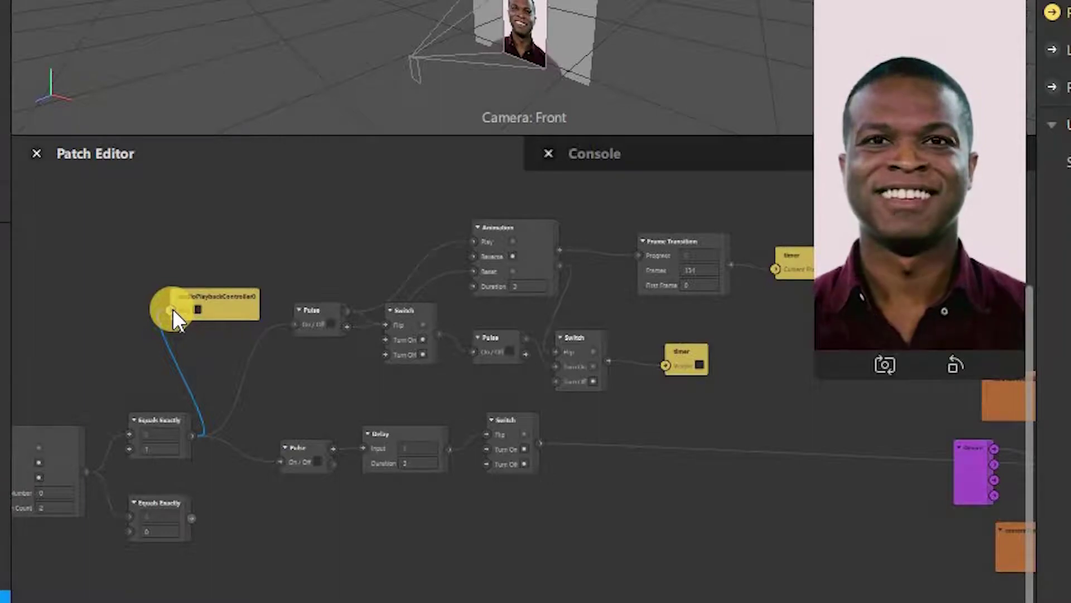
left_click(901, 245)
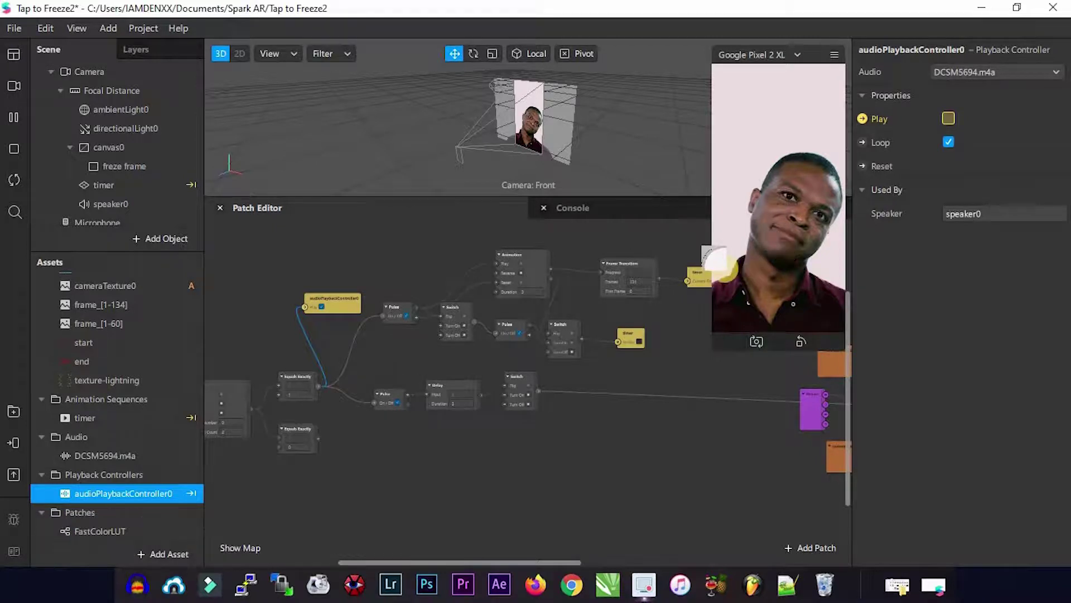
Add a rectangle to canvas0, size it to about 318 × 222, and place it above the face at about (7, 196).
left_click(123, 145)
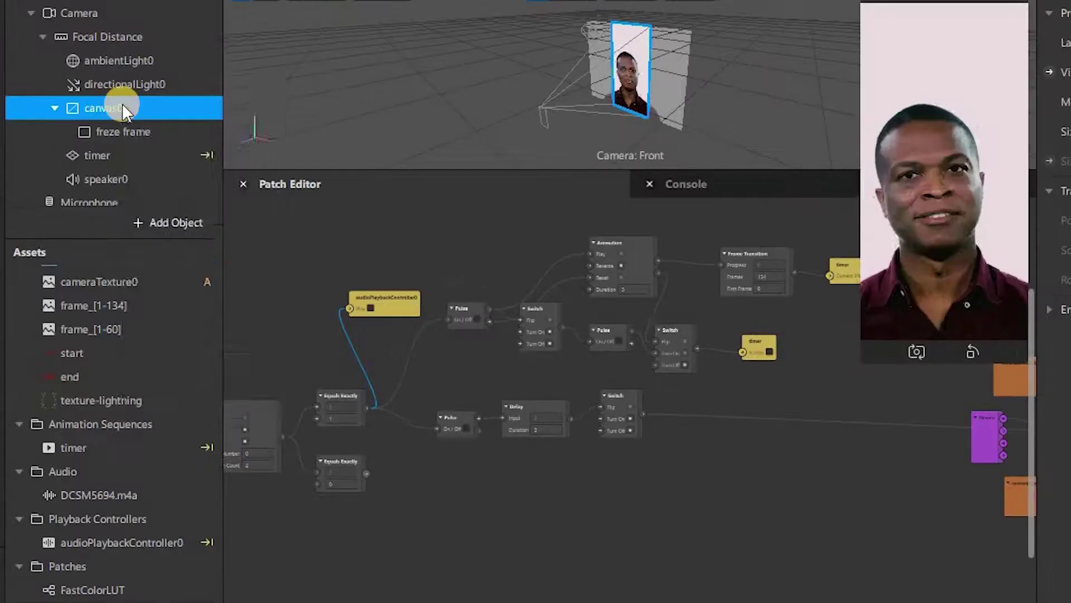
right_click(123, 146)
mouse_move(149, 122)
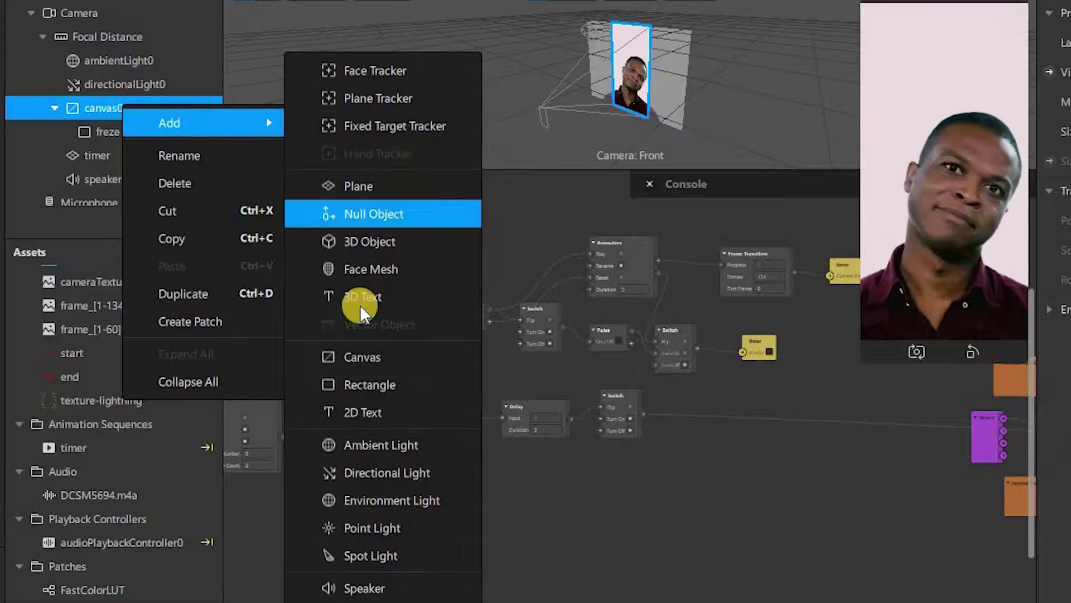
left_click(349, 386)
left_click_drag(614, 50, 700, 28)
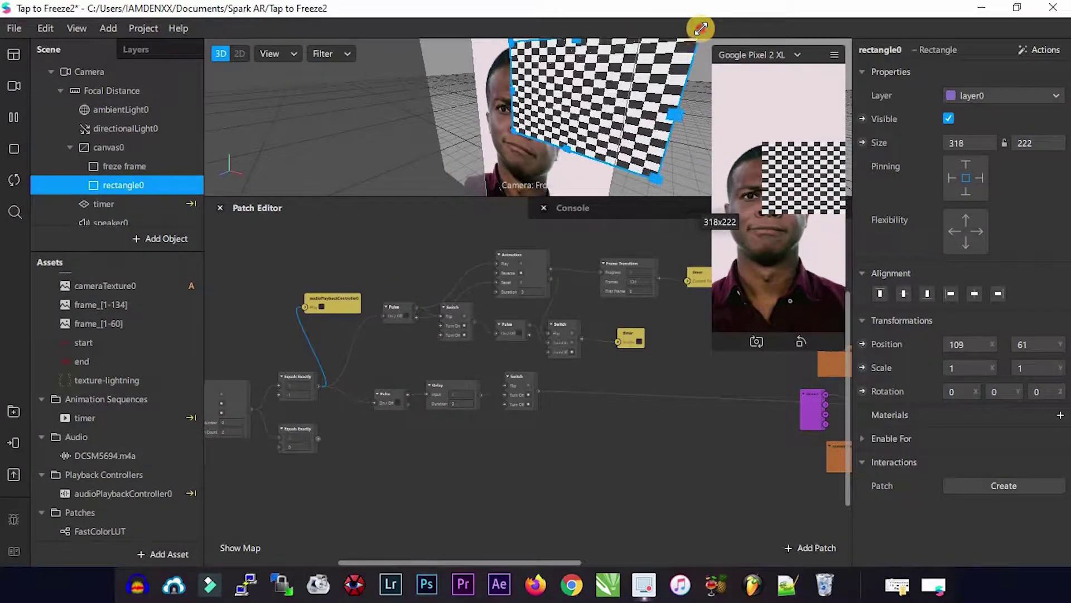
scroll(691, 72, "down", 5)
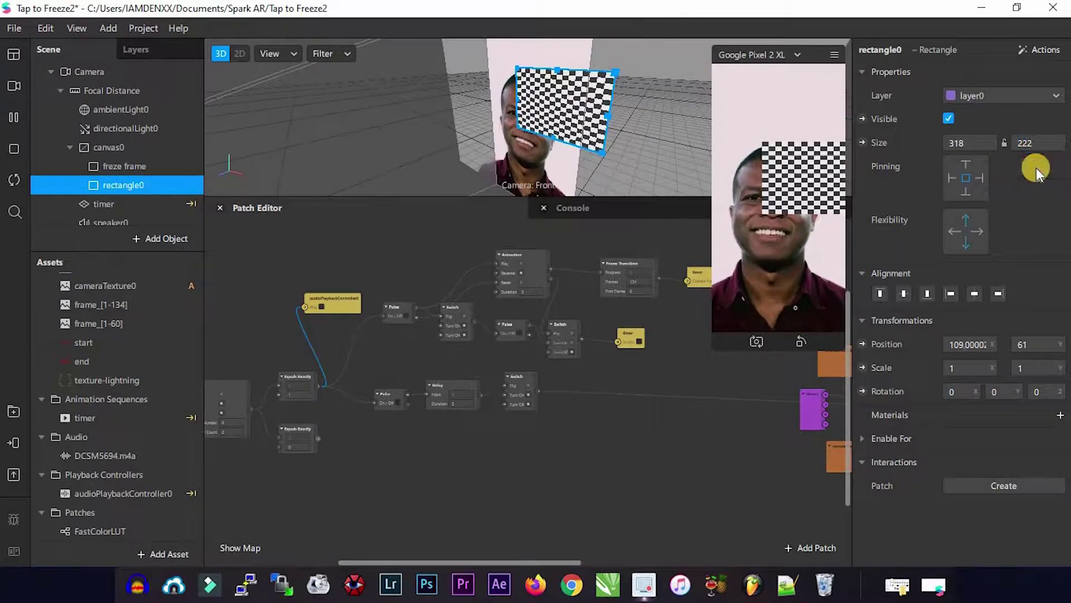
left_click_drag(535, 111, 535, 52)
Create a new material for the upper rectangle and rename it question.
left_click(1060, 416)
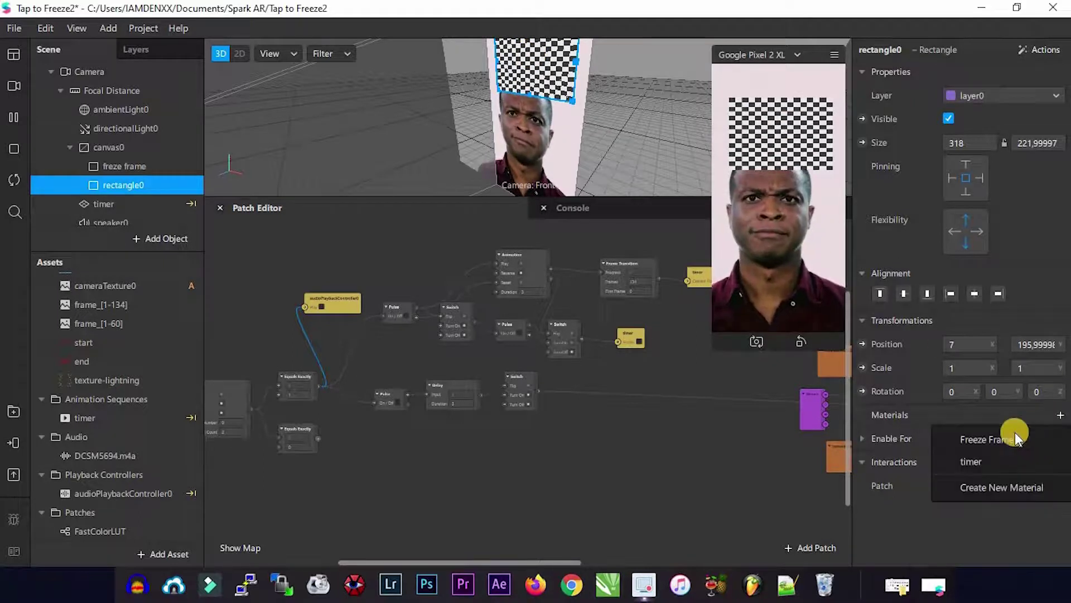
left_click(992, 479)
scroll(53, 296, "up", 3)
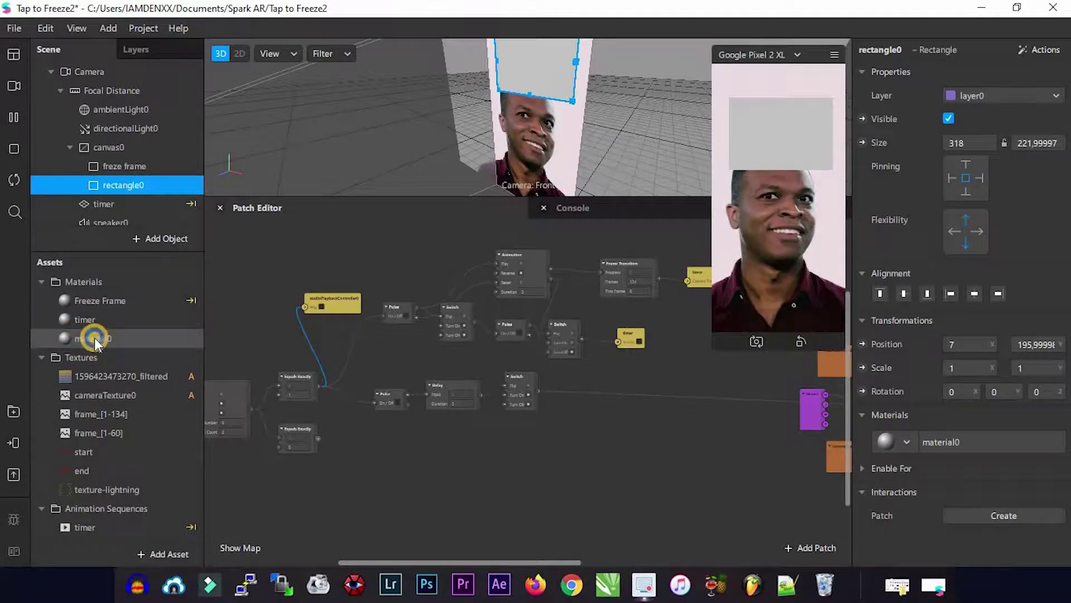
left_click(95, 340)
right_click(95, 341)
left_click(109, 347)
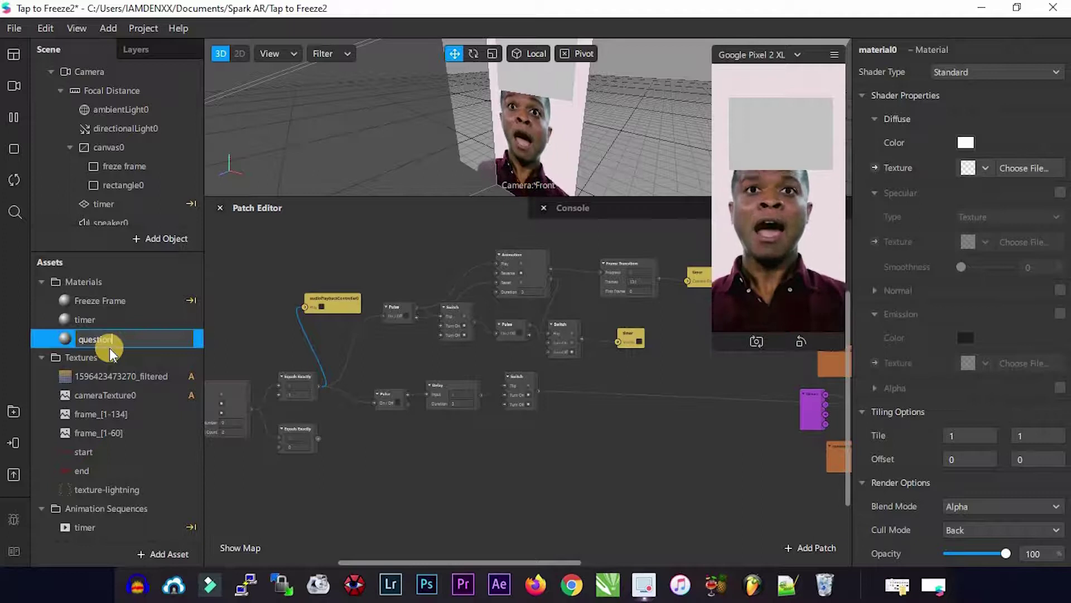
key("Return")
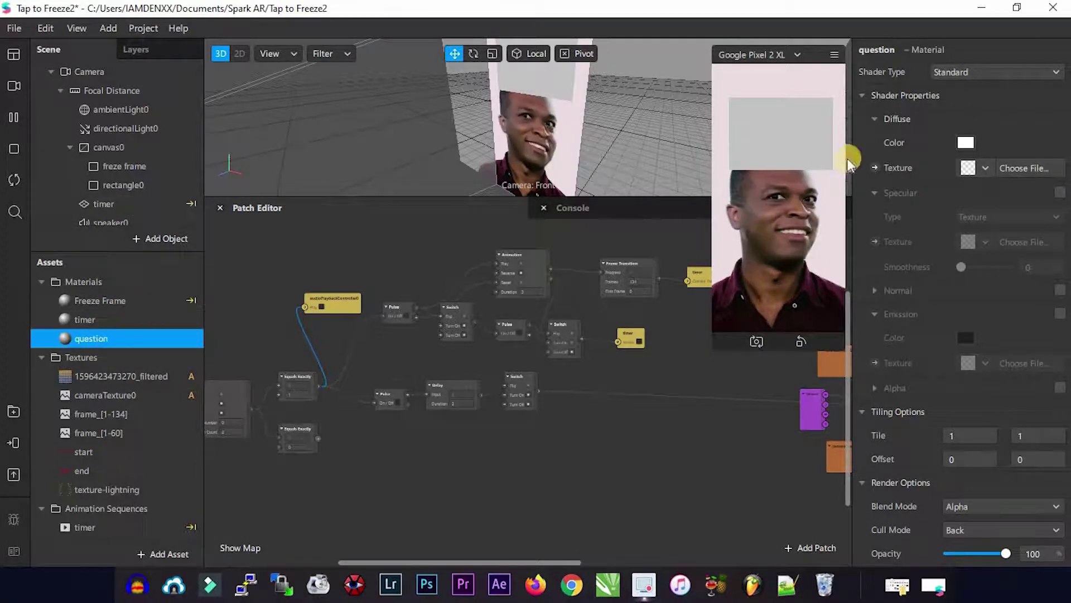
Set the question material's shader type to Flat and its texture to start.
left_click(967, 72)
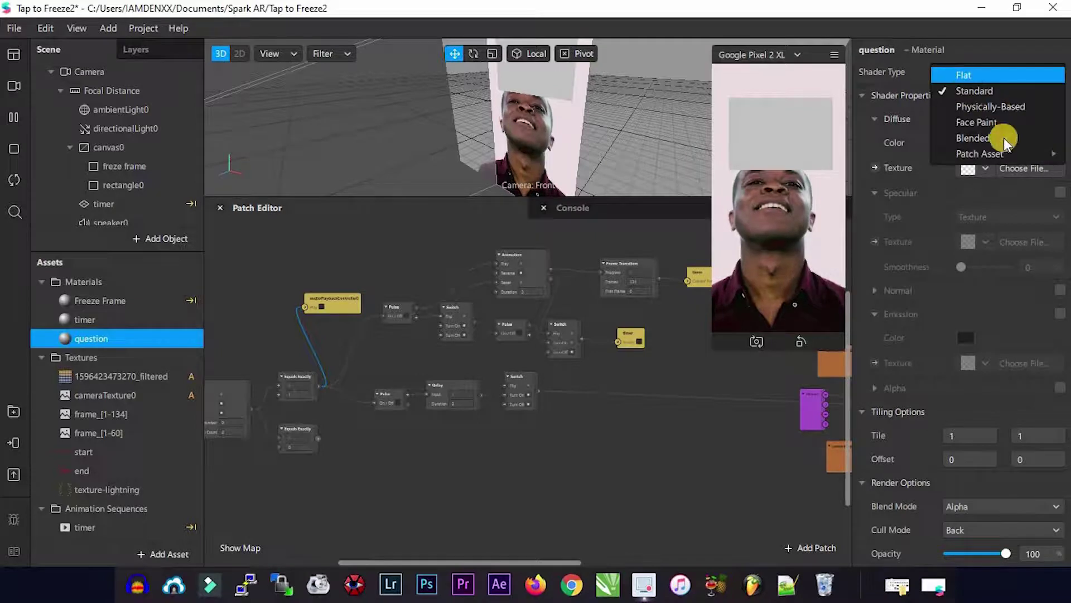
left_click(968, 73)
left_click(987, 167)
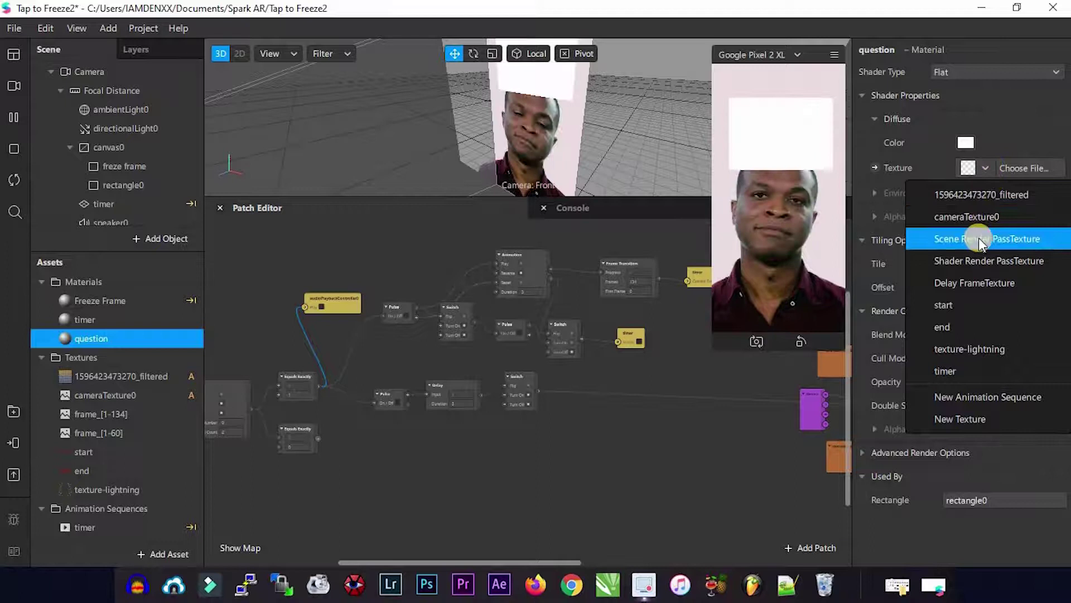
left_click(946, 304)
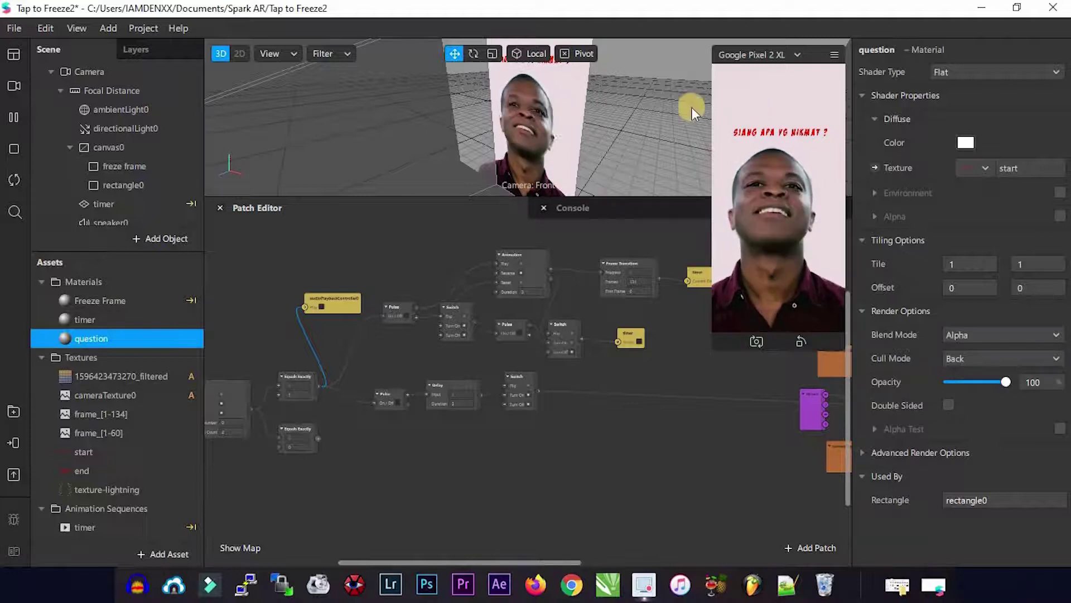
Create a visibility patch for rectangle0 and connect it to the output of the Switch that controls the timer's visibility.
left_click(105, 189)
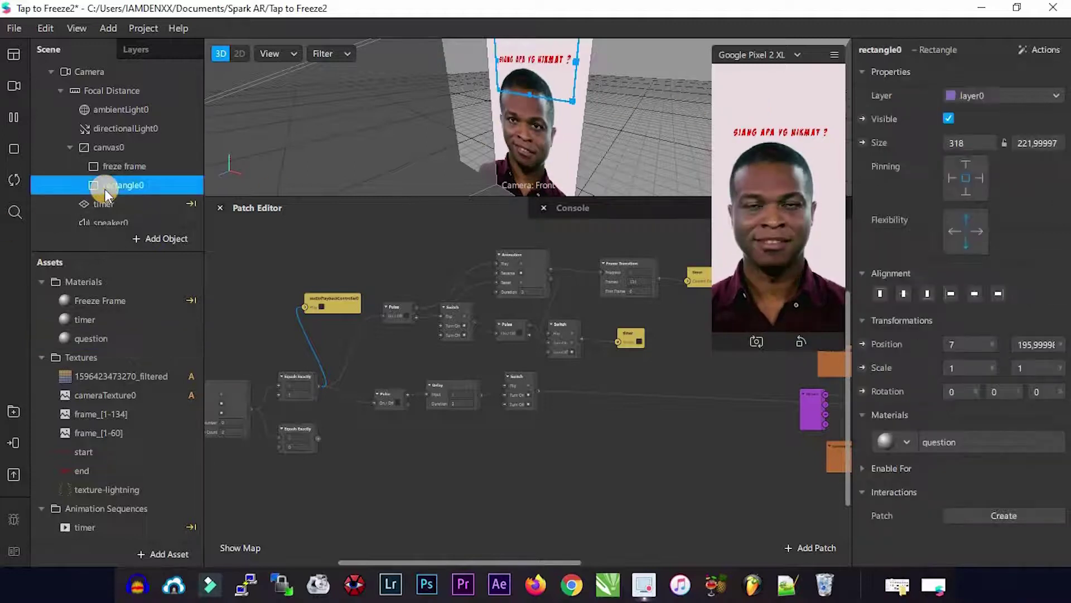
left_click(862, 118)
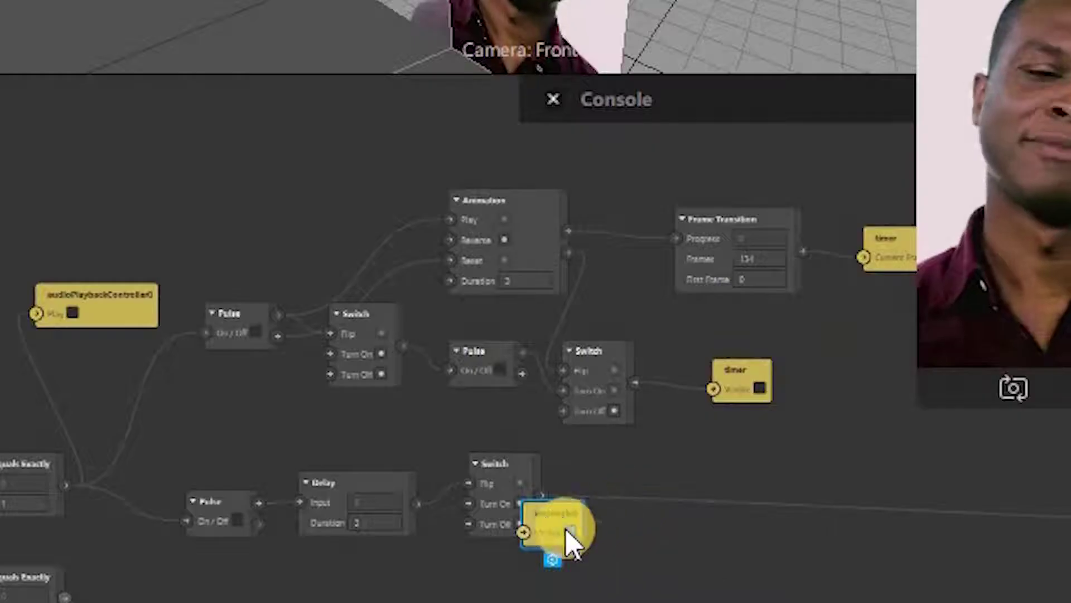
left_click_drag(551, 408, 662, 335)
left_click_drag(809, 371, 835, 320)
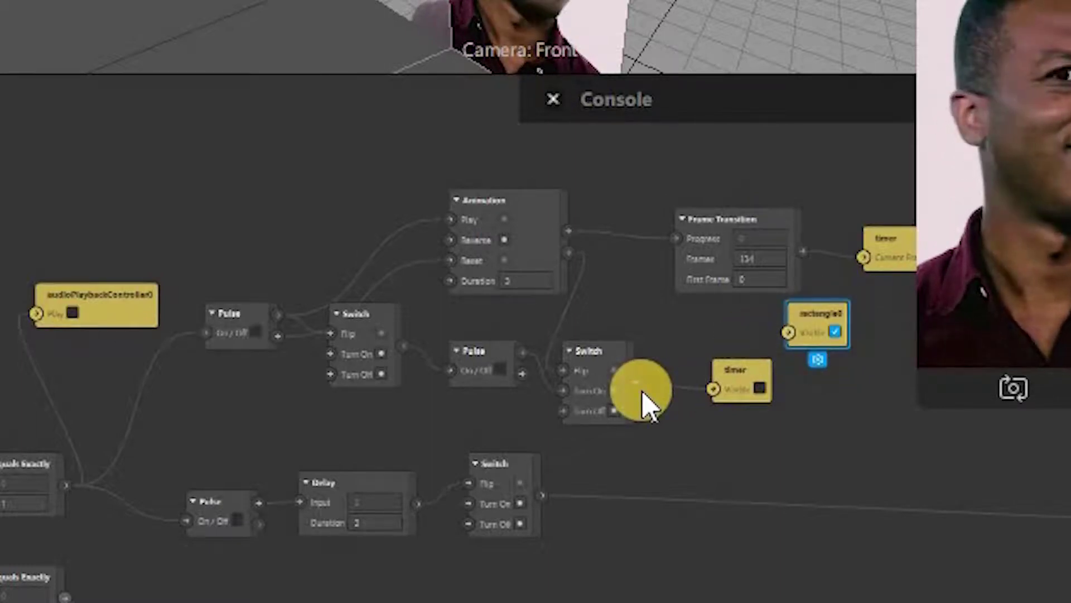
left_click_drag(636, 383, 798, 337)
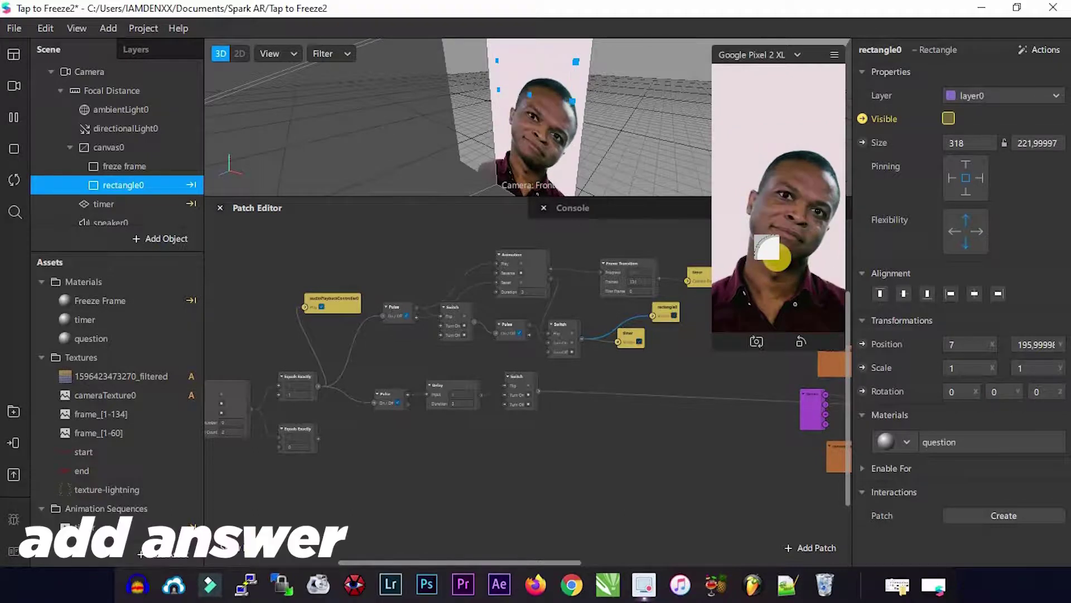
Add a second rectangle to canvas0, about 417 × 252, and place it over the lower face at about (0, -198).
right_click(123, 147)
left_click(195, 162)
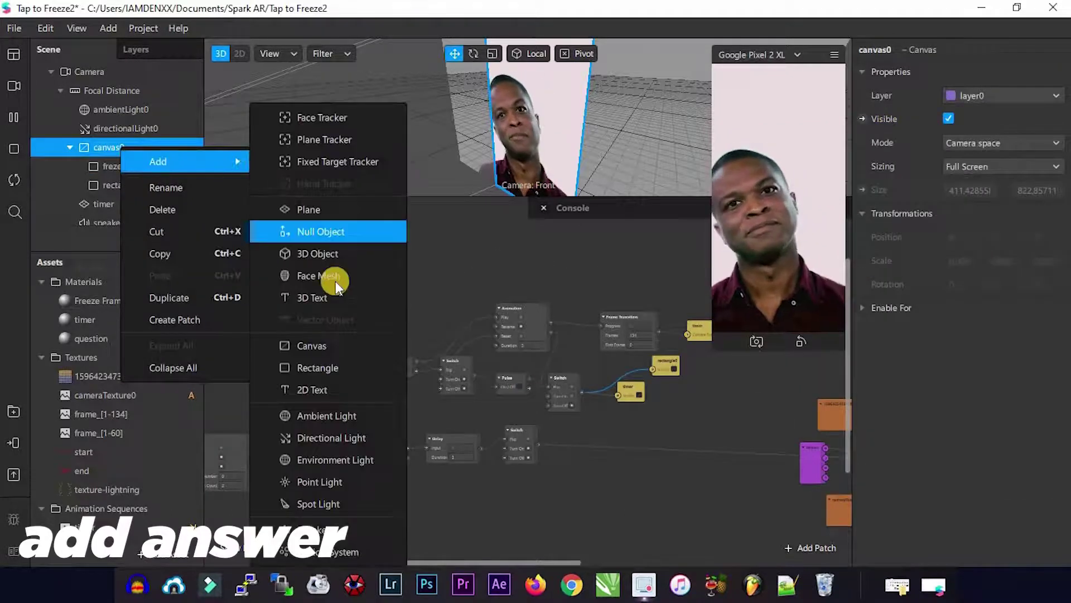
left_click(334, 367)
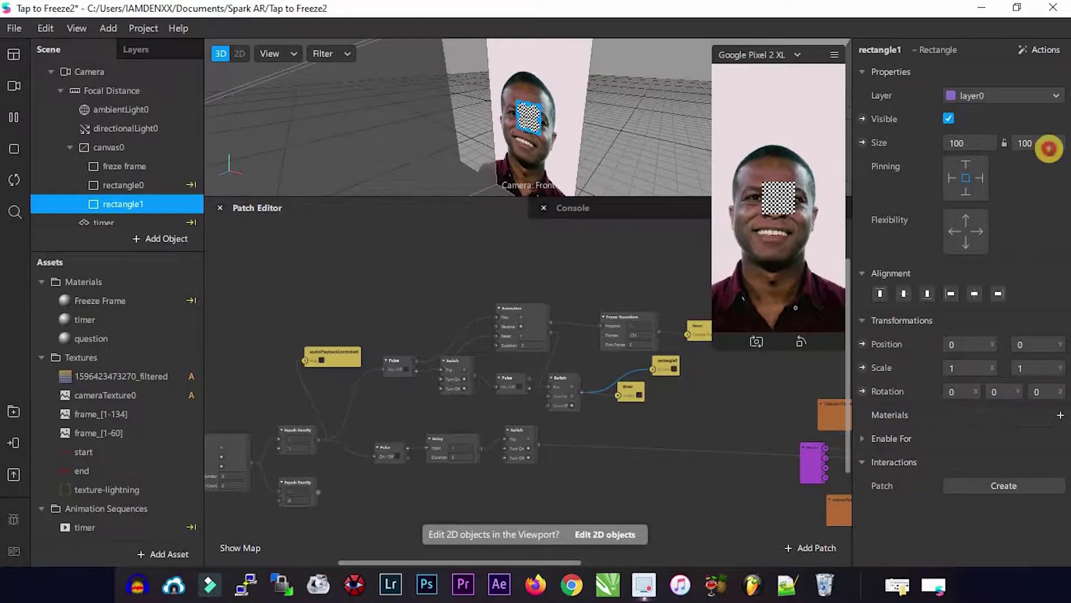
left_click(1050, 148)
left_click_drag(529, 120, 525, 153)
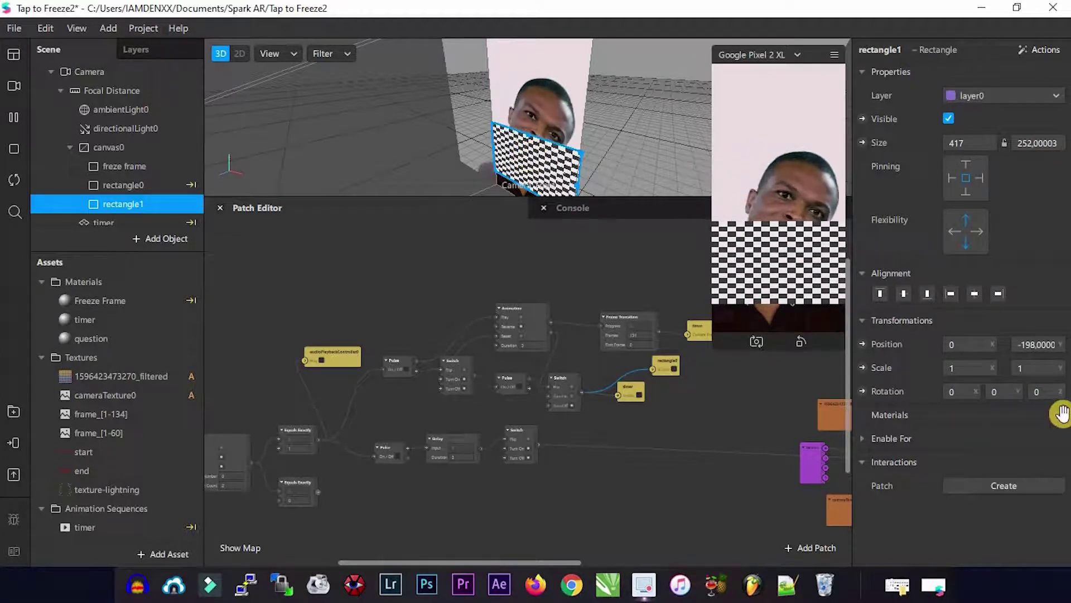
Create a new material for the lower rectangle and rename it answer.
left_click(1060, 415)
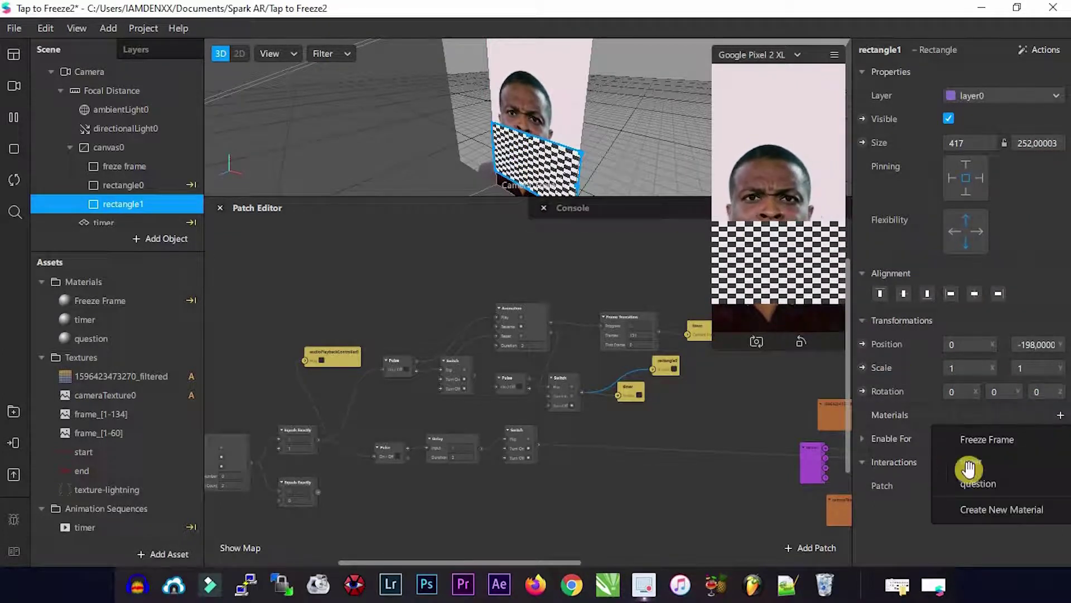
left_click(1001, 510)
left_click(127, 359)
right_click(168, 362)
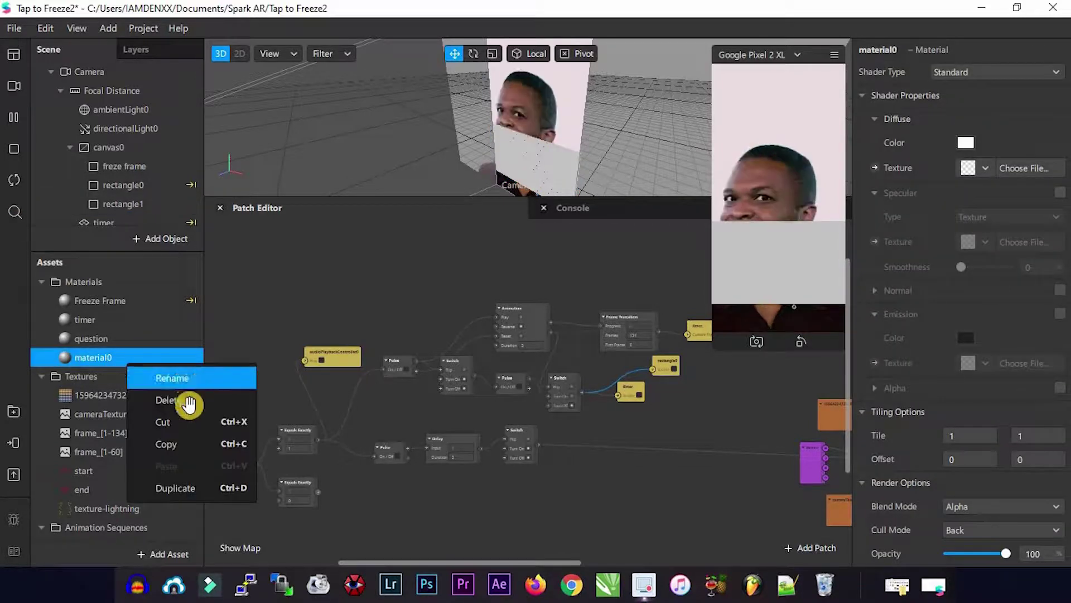
left_click(193, 375)
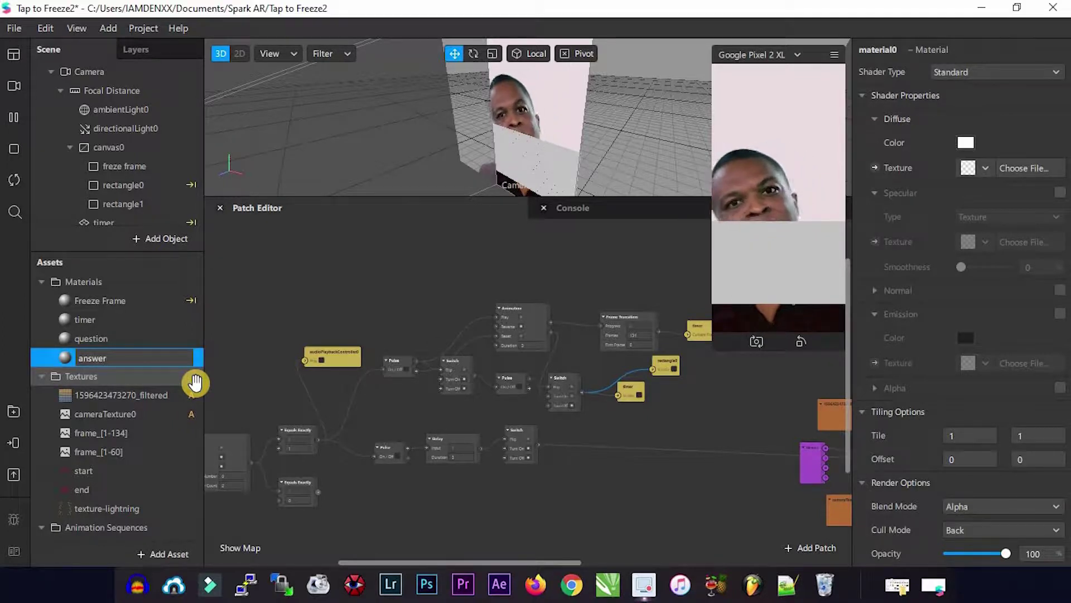
key("Return")
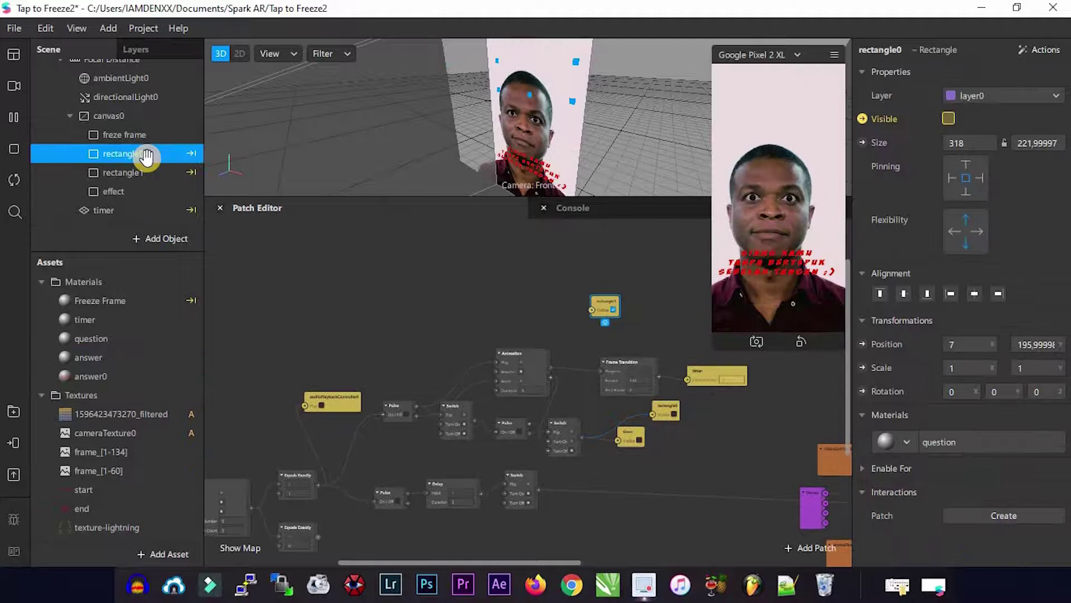
Rename the question rectangle, rectangle0, to Q and the answer rectangle, rectangle1, to A.
right_click(149, 154)
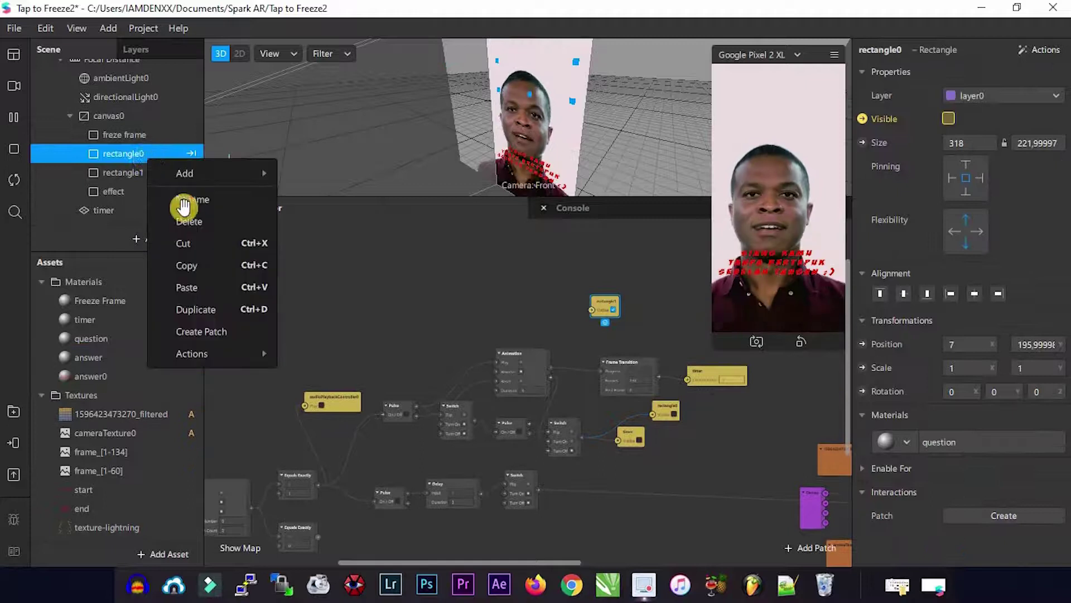
left_click(184, 199)
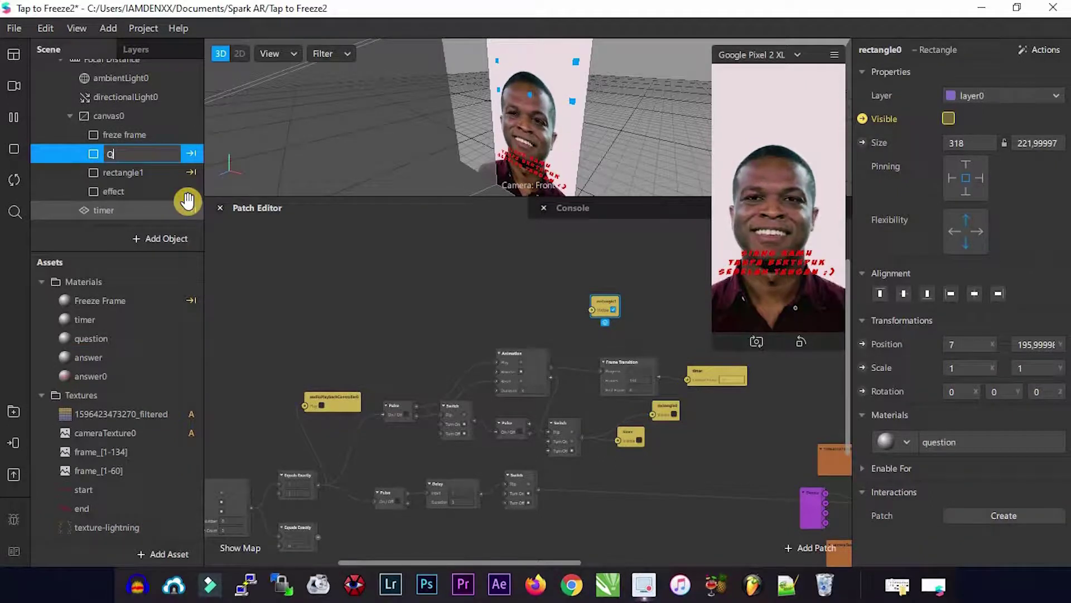
left_click(147, 174)
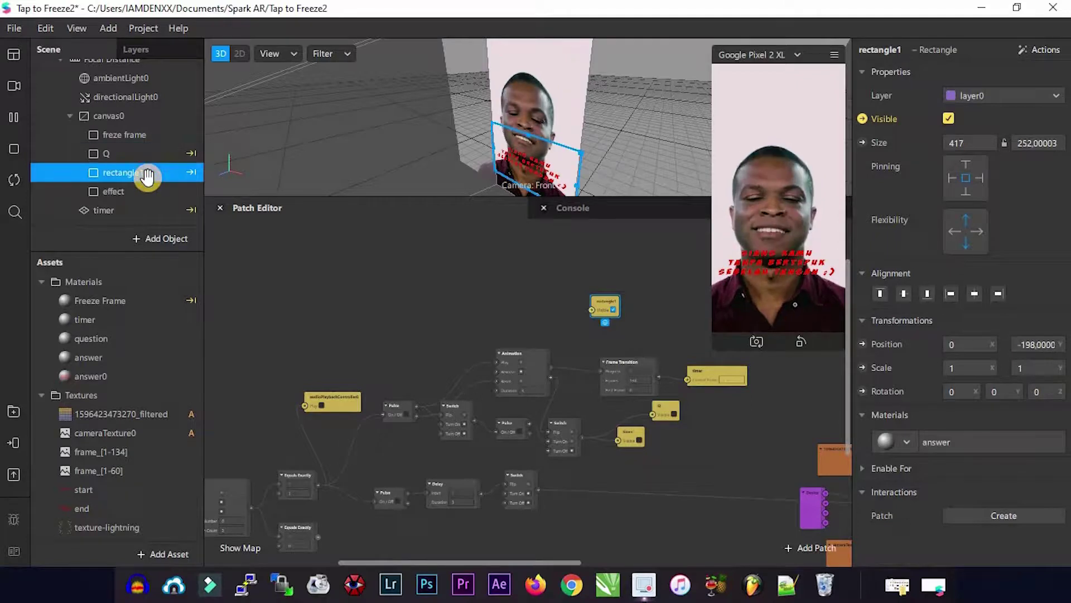
right_click(147, 176)
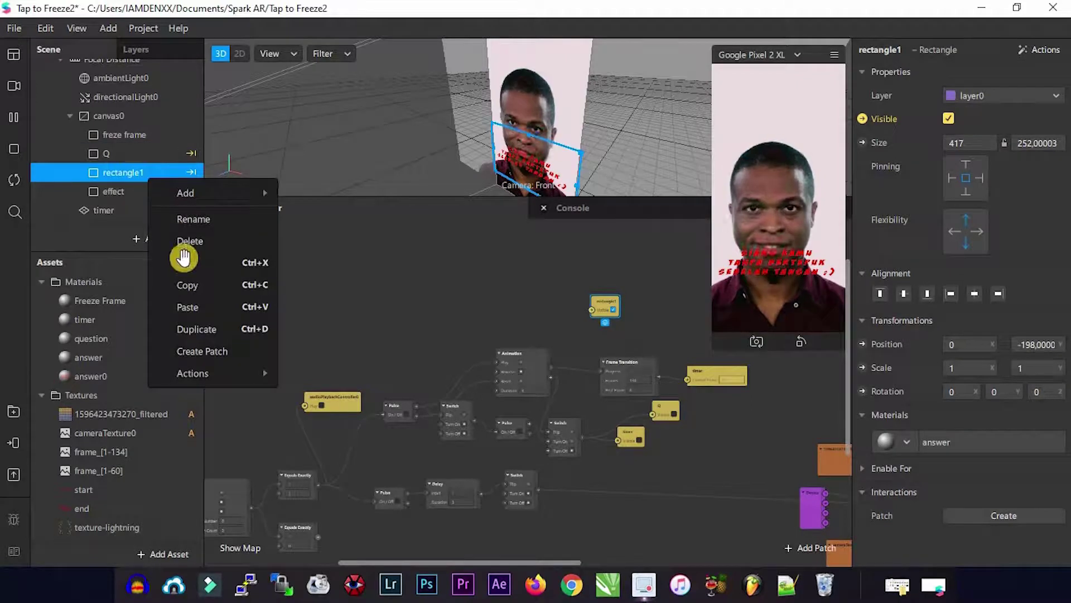
left_click(187, 219)
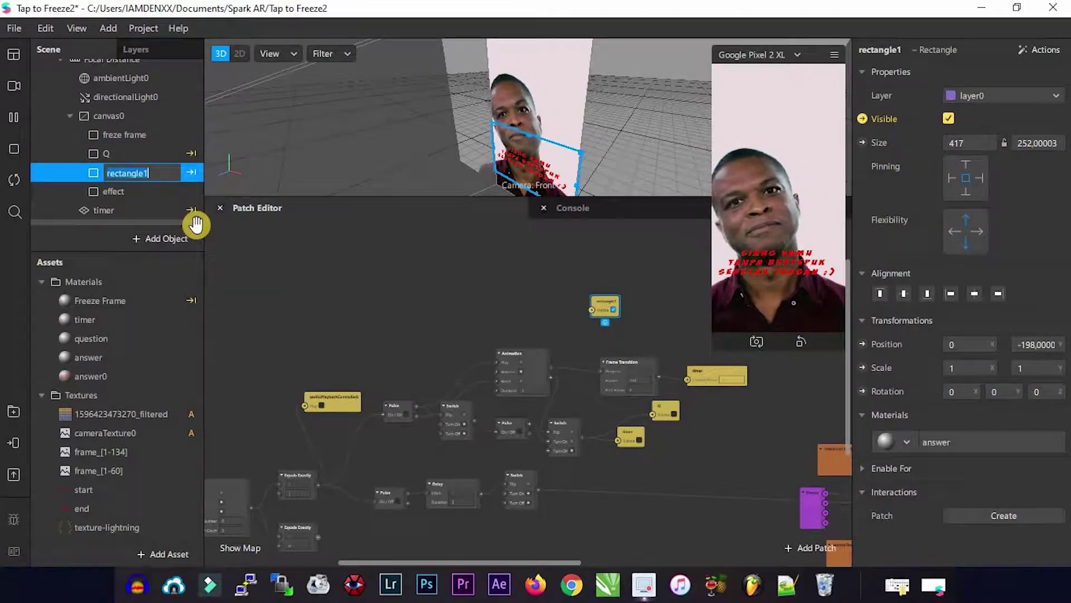
left_click(113, 190)
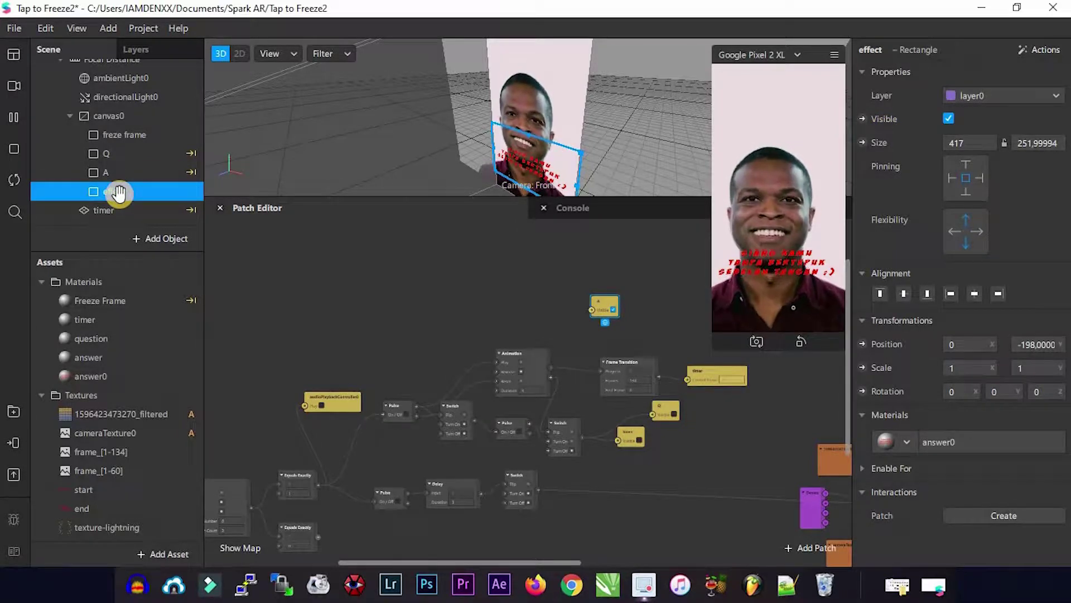
Delete the extra rectangle named effect from canvas0 along with its material, answer0.
right_click(118, 193)
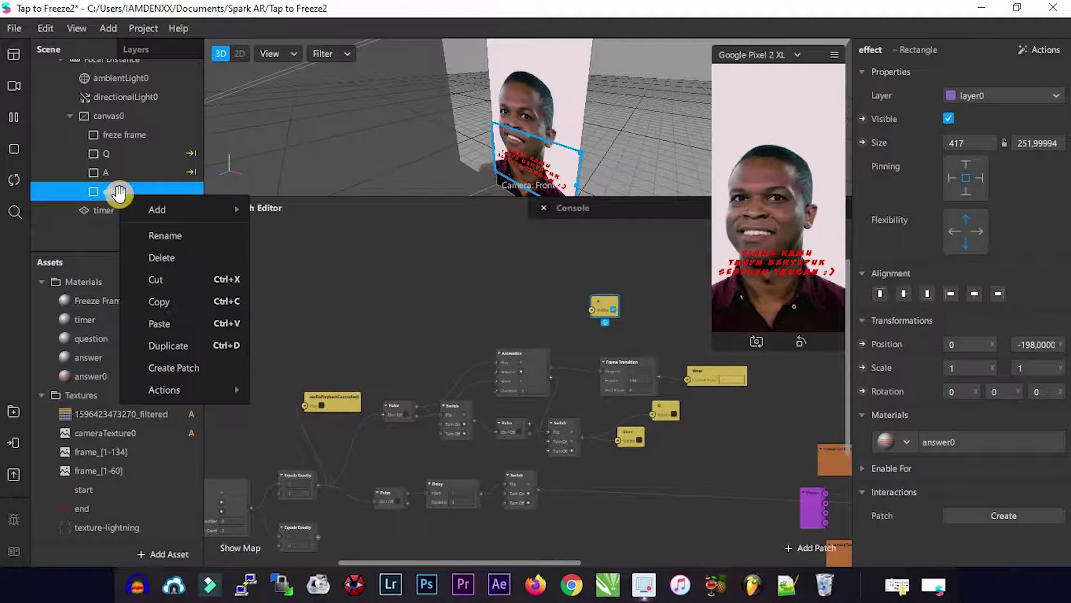
left_click(167, 249)
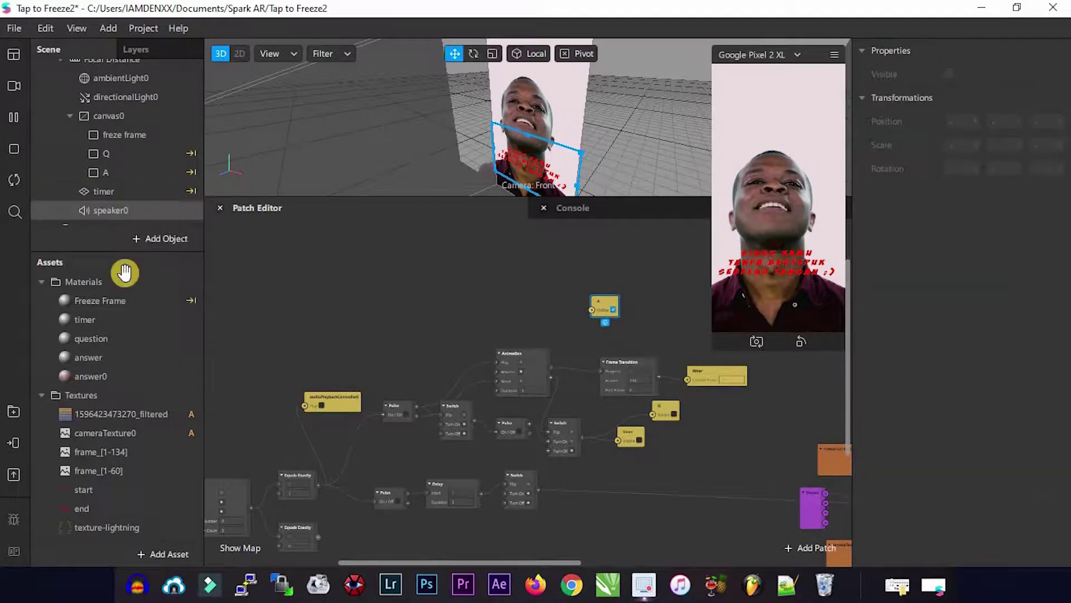
left_click(104, 375)
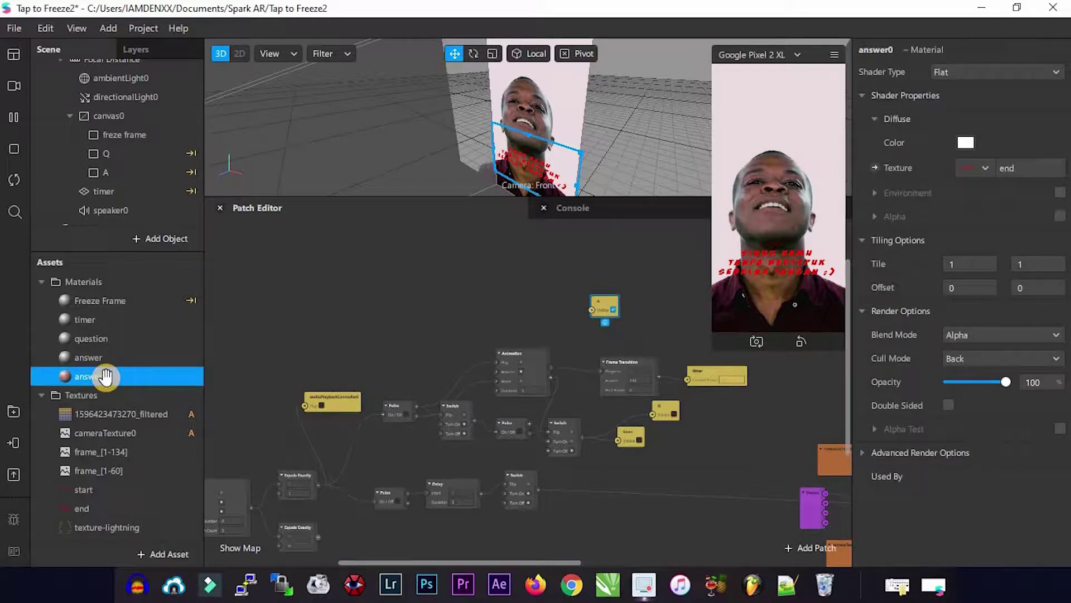
key("Delete")
key("F2")
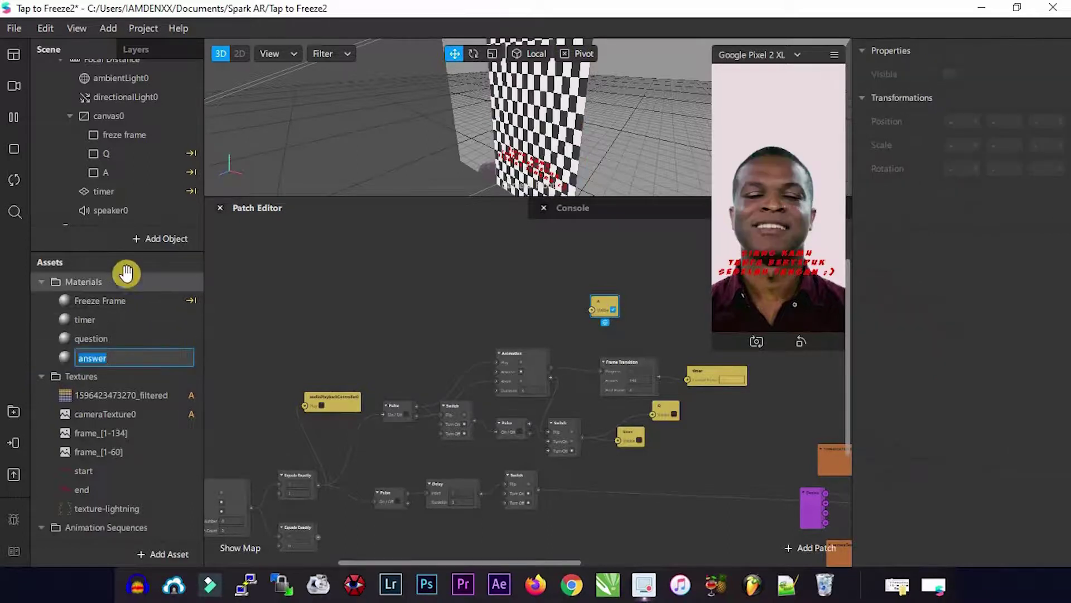
Add a rectangle to canvas0 that fills the canvas's full width and height, and give it a new material.
left_click(120, 112)
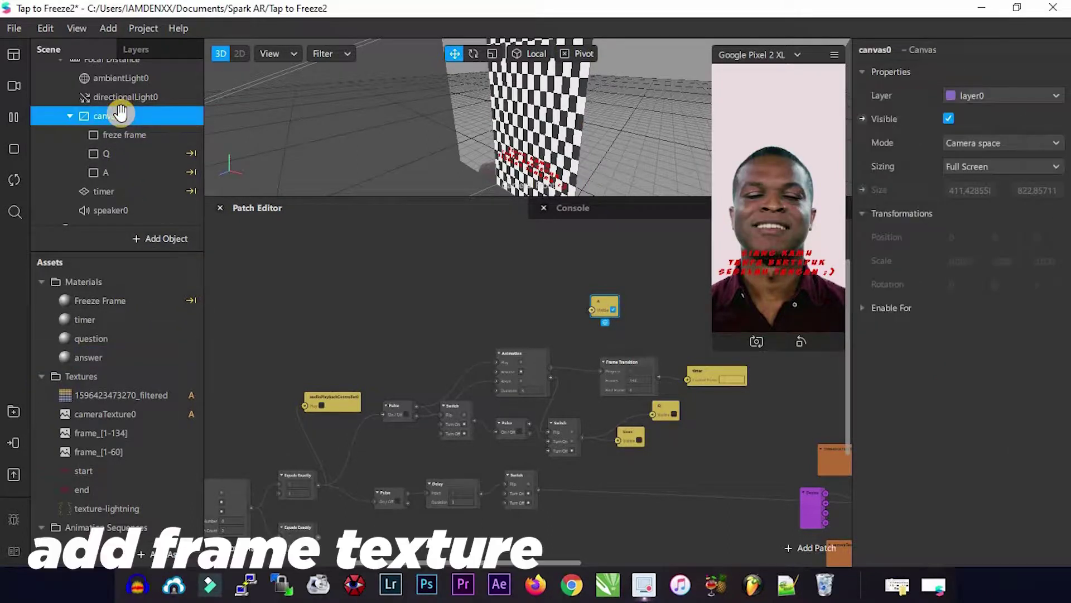
right_click(122, 117)
mouse_move(182, 136)
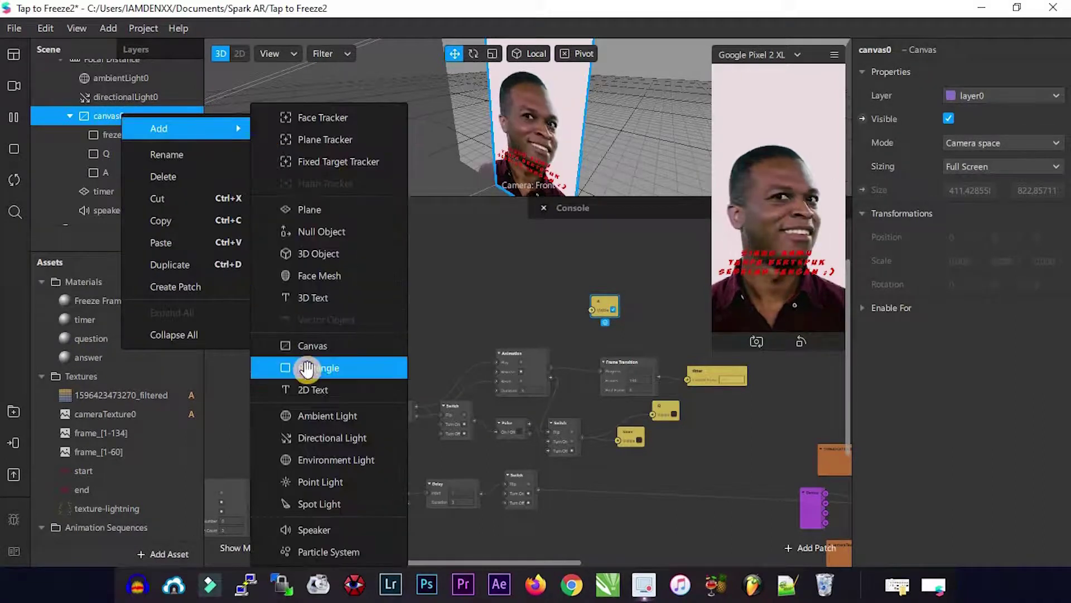
left_click(307, 368)
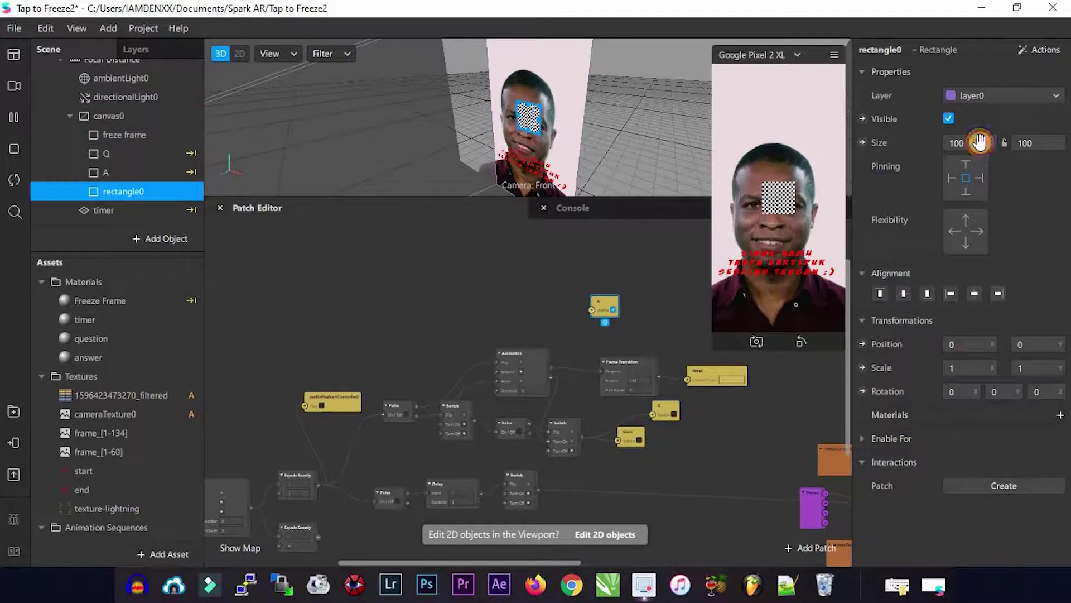
left_click_drag(1054, 148, 969, 171)
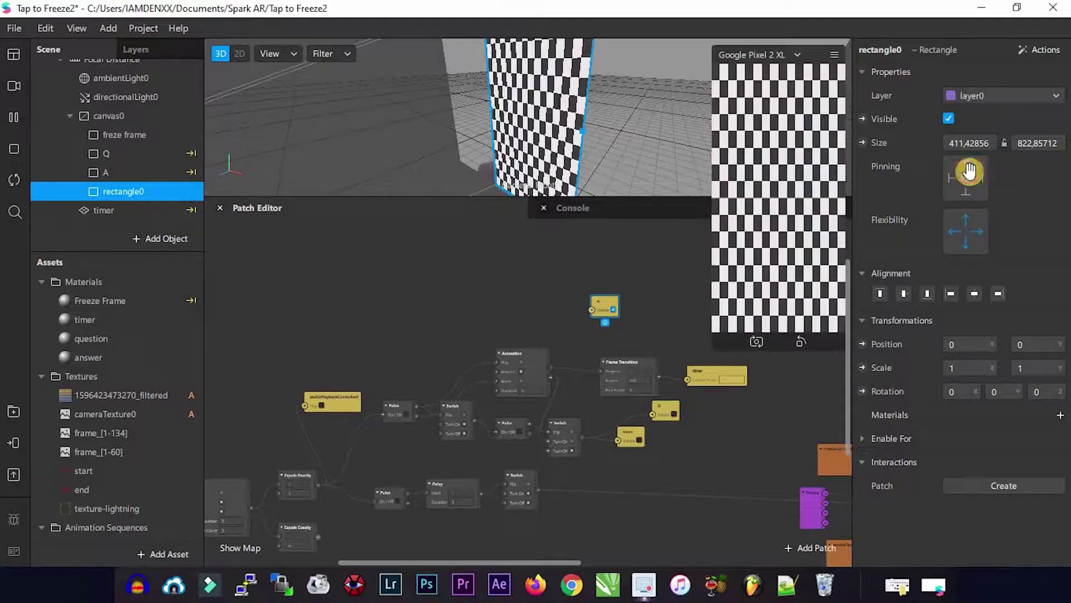
left_click(1037, 421)
left_click(951, 530)
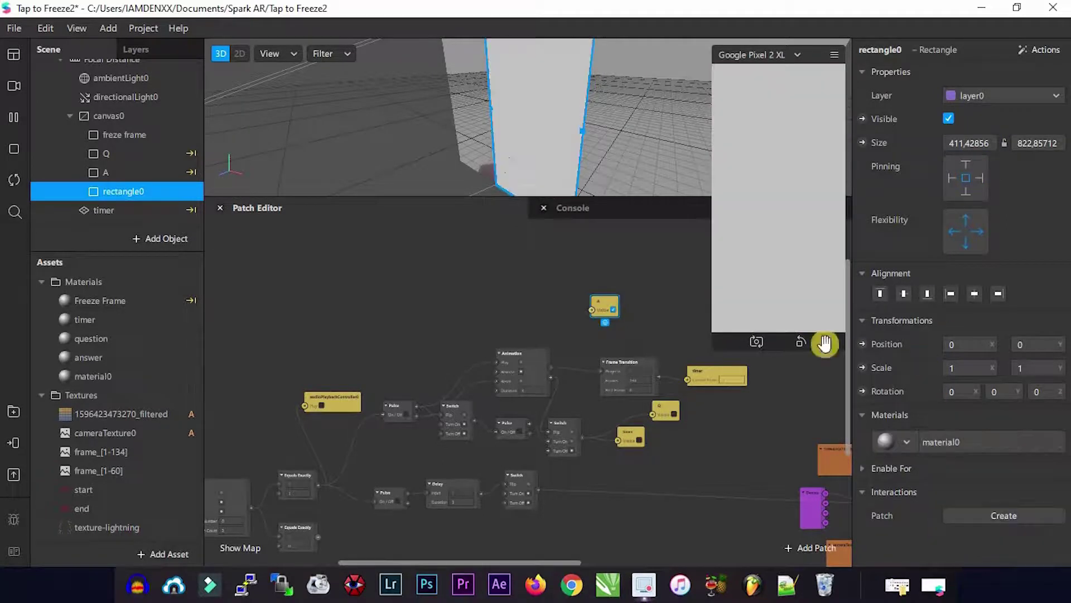
Rename the new full-screen rectangle, rectangle0, and its material, material0, to effect.
right_click(151, 192)
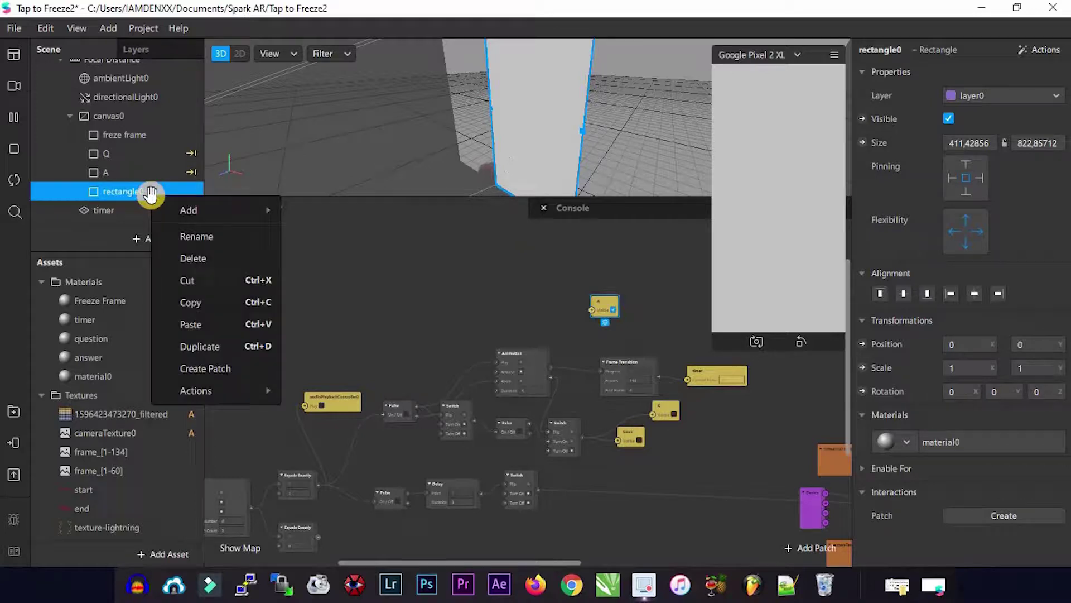
left_click(184, 236)
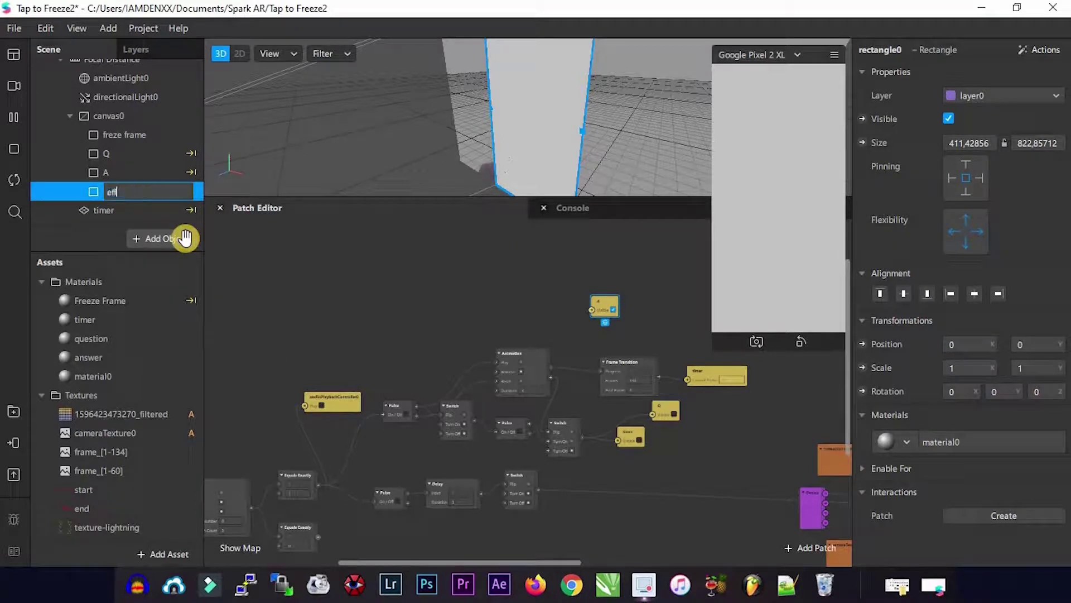
key("Return")
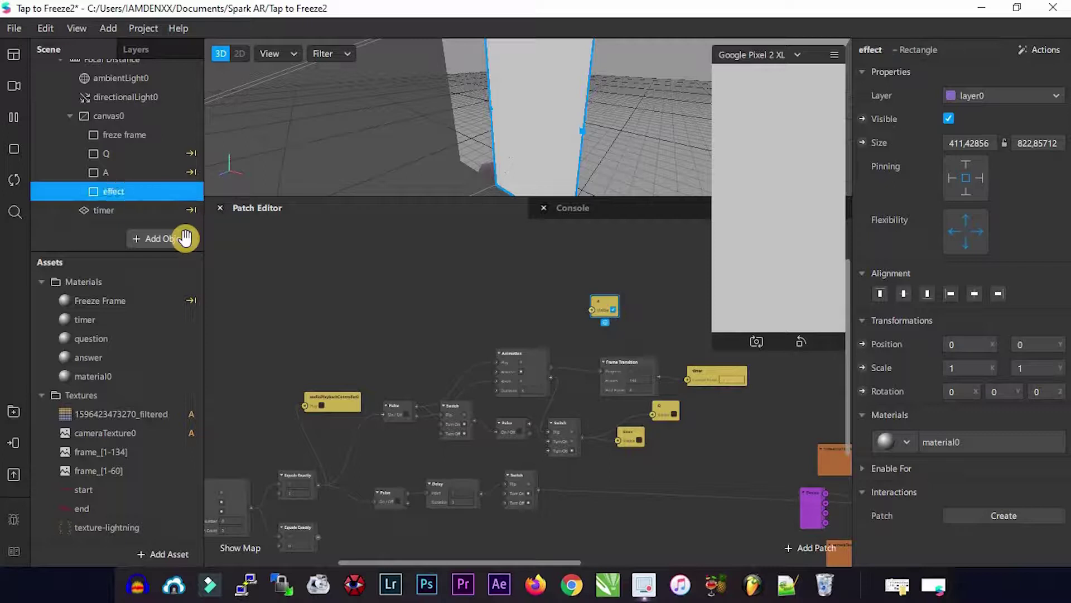
left_click(106, 376)
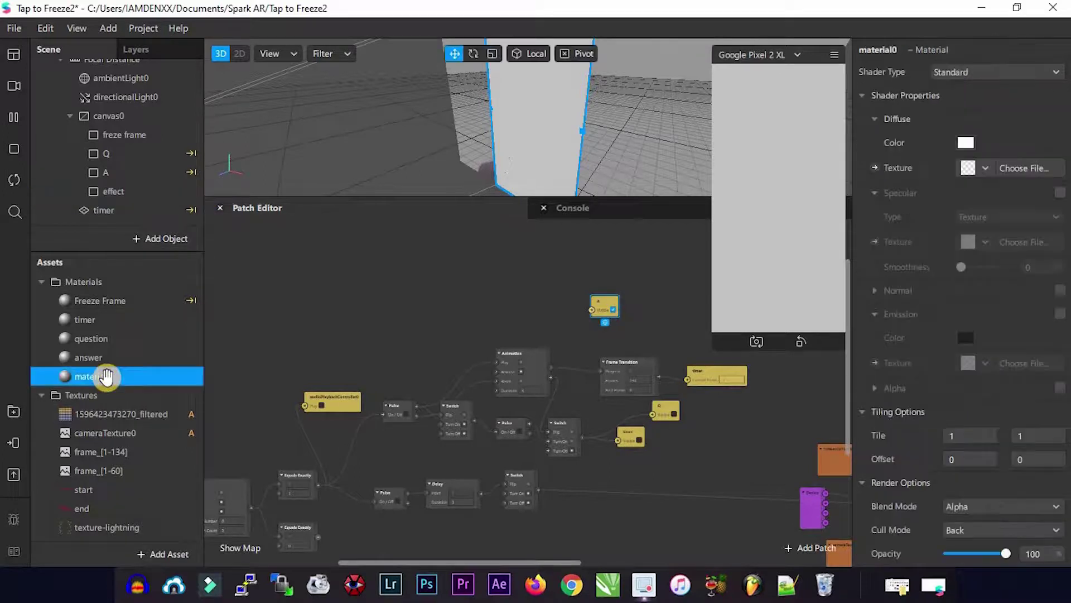
right_click(106, 377)
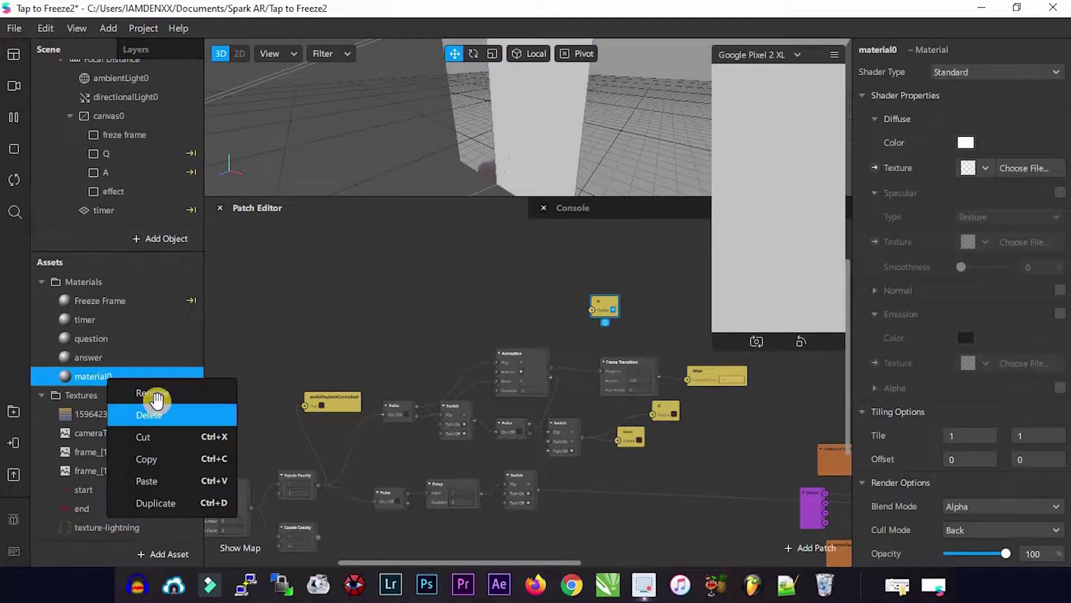
left_click(156, 395)
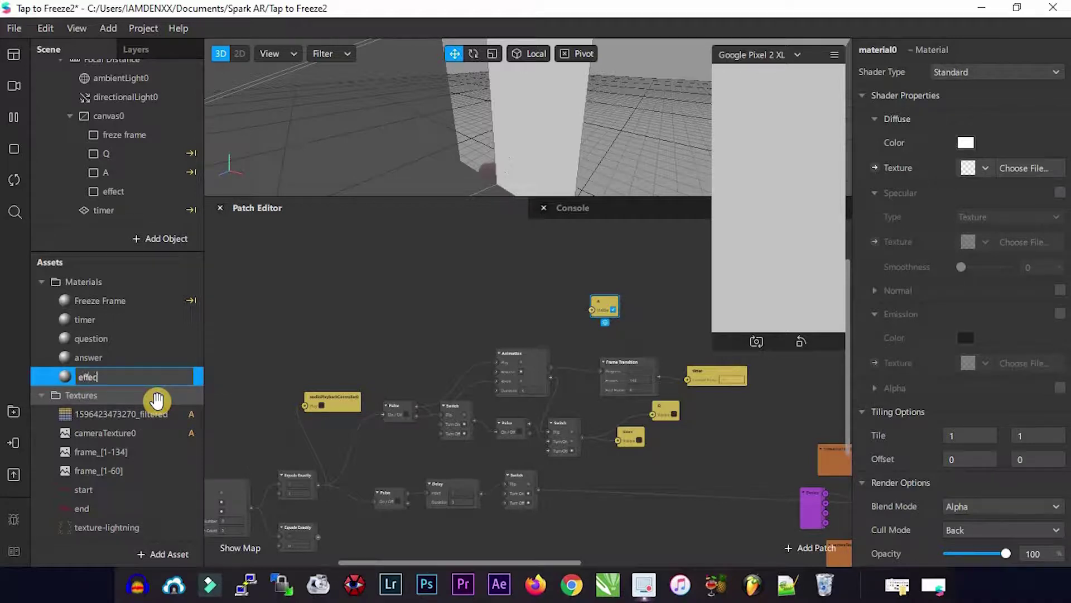
key("Return")
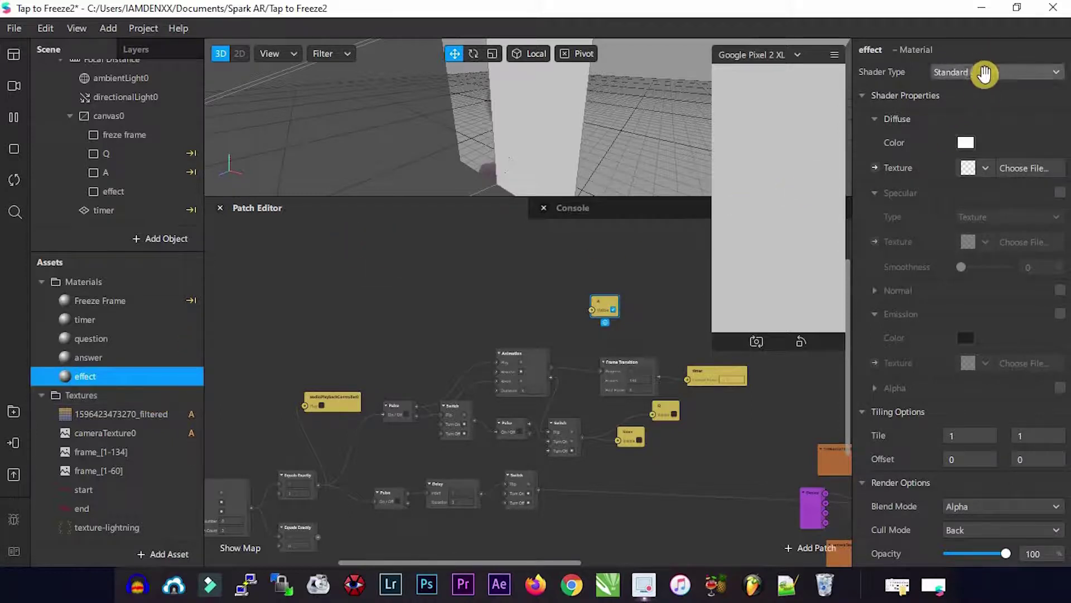
Set the effect material's shader type to Flat and its texture to texture-lightning.
left_click(981, 71)
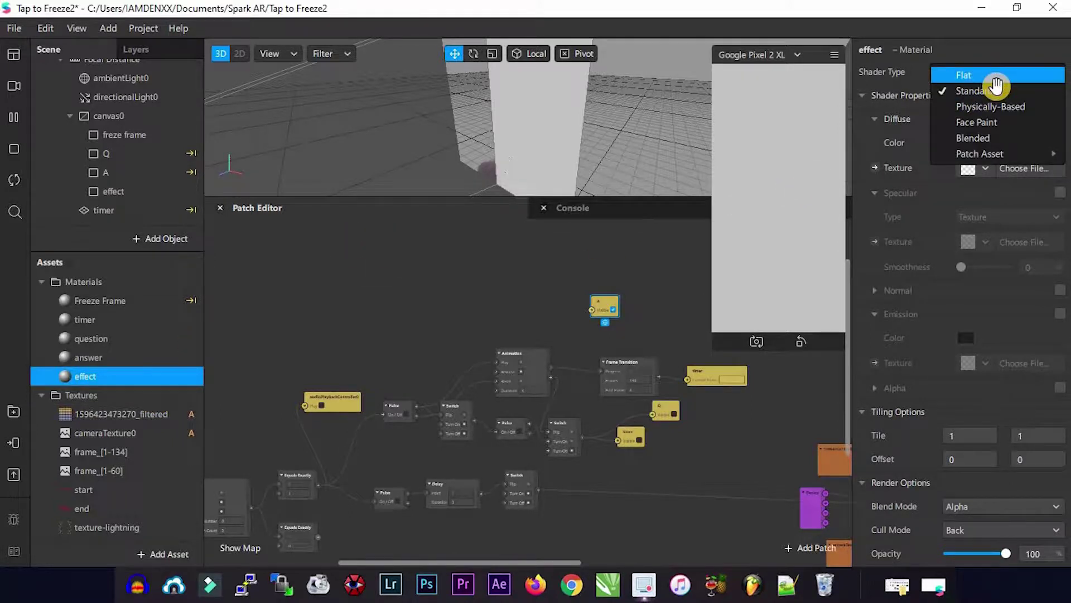
left_click(996, 77)
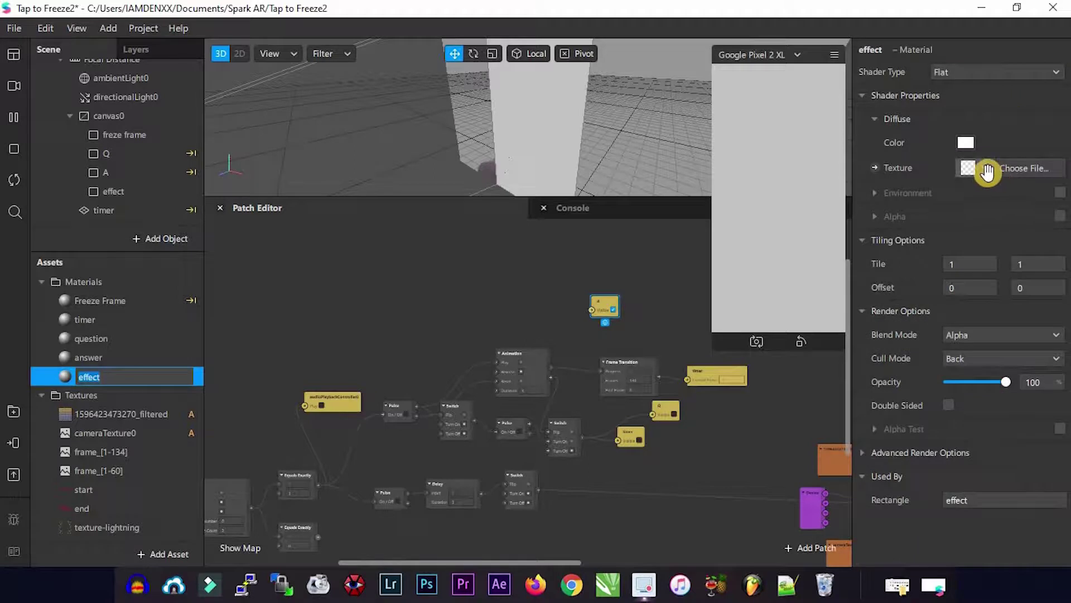
left_click(988, 171)
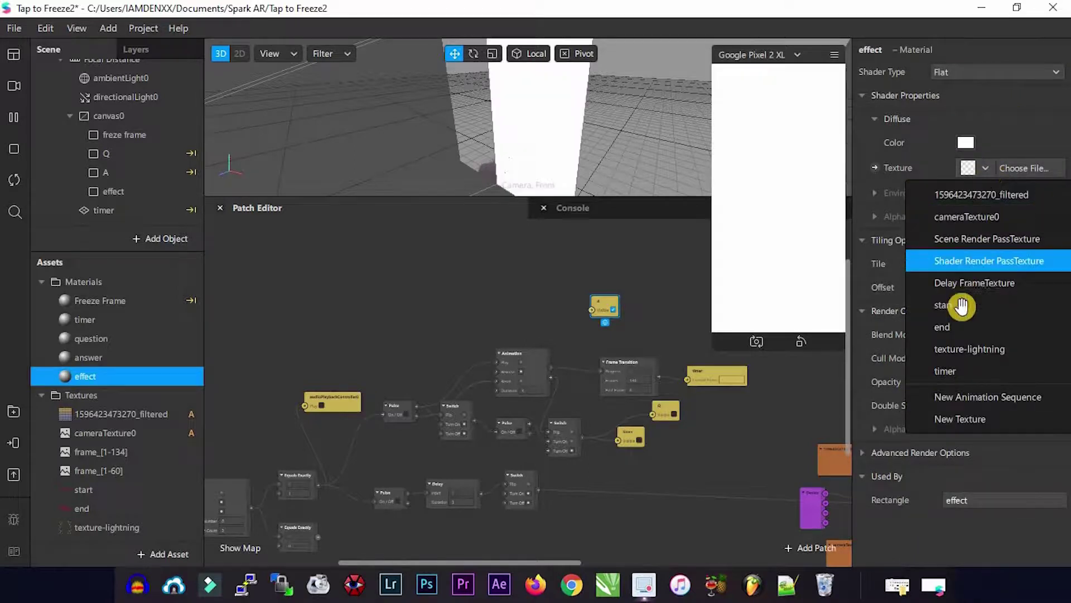
left_click(957, 351)
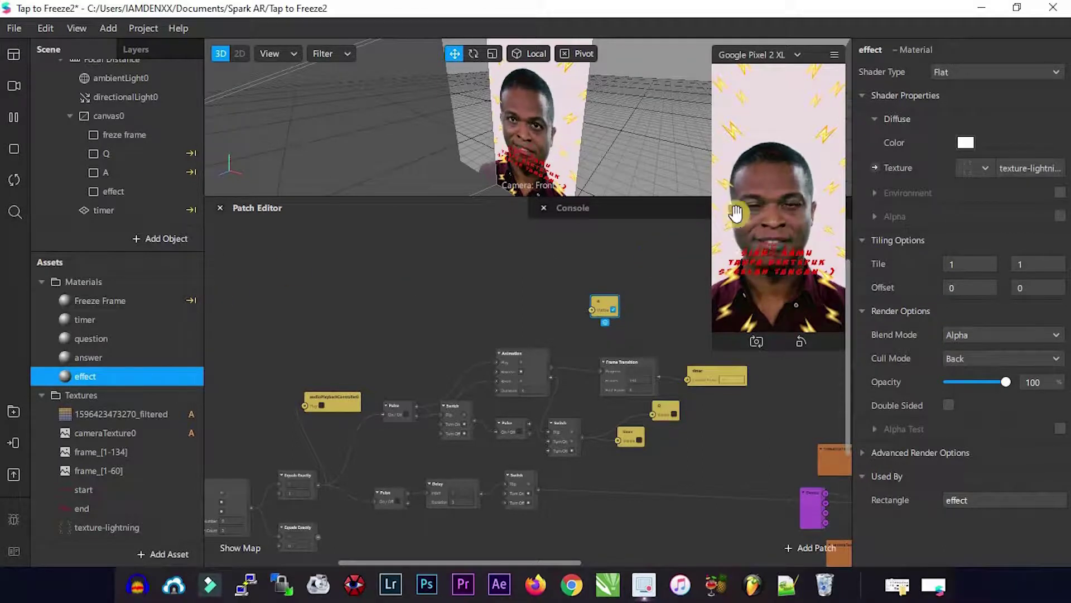
Create a visibility patch for the effect rectangle above A's patch, and reorder the rectangle directly beneath freze frame in canvas0.
left_click(101, 191)
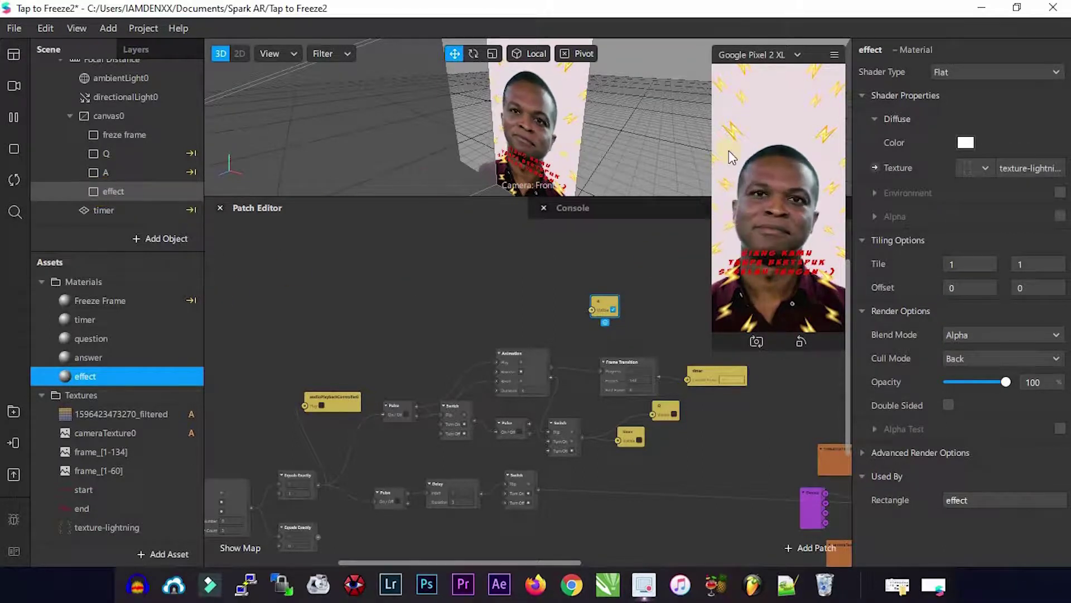
left_click(862, 118)
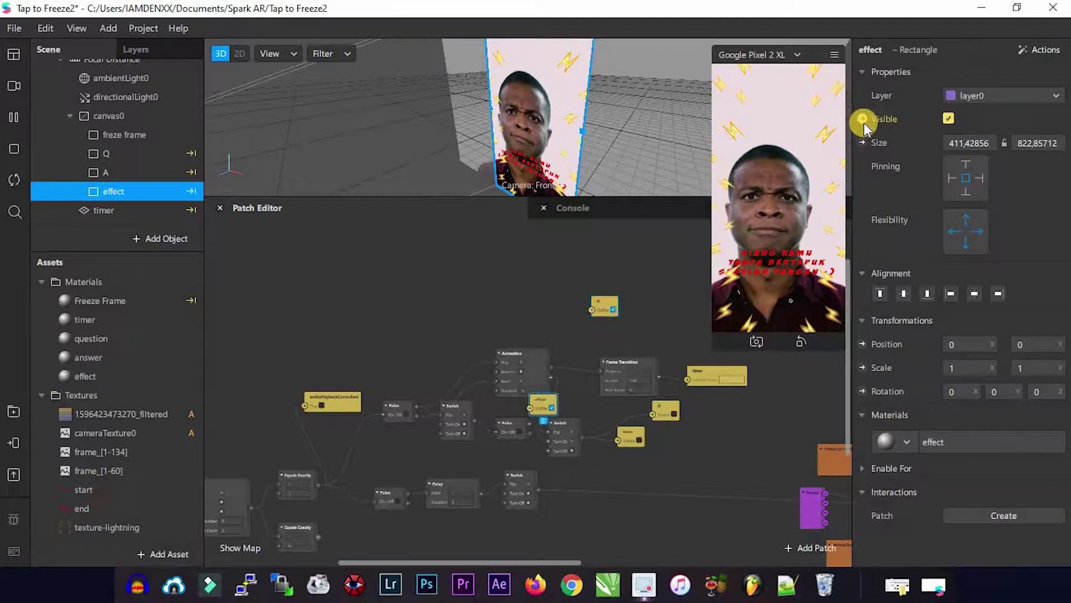
left_click_drag(531, 393, 605, 263)
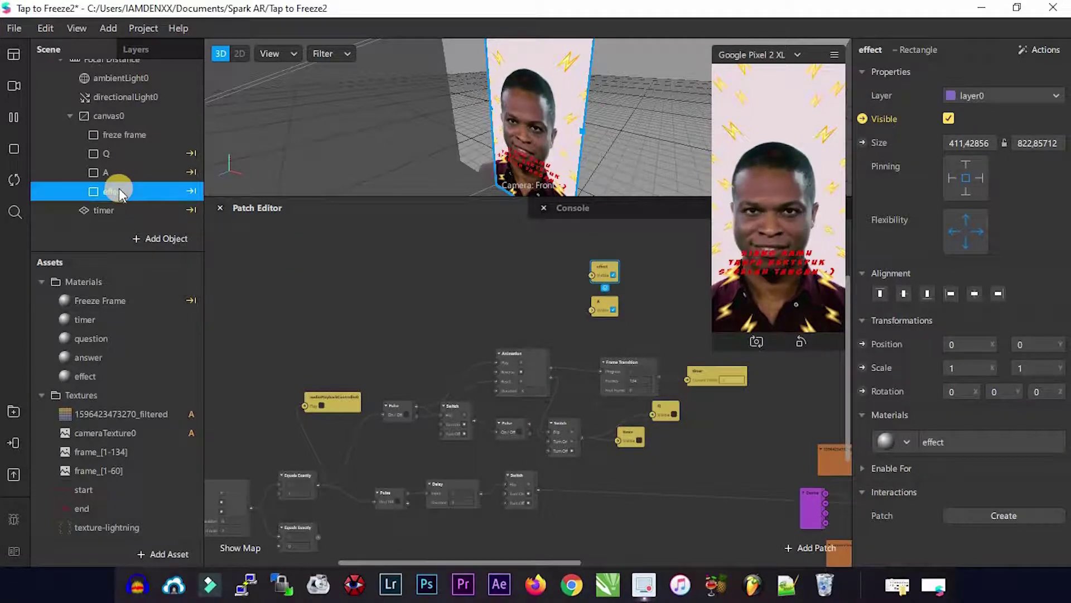
left_click_drag(119, 191, 126, 133)
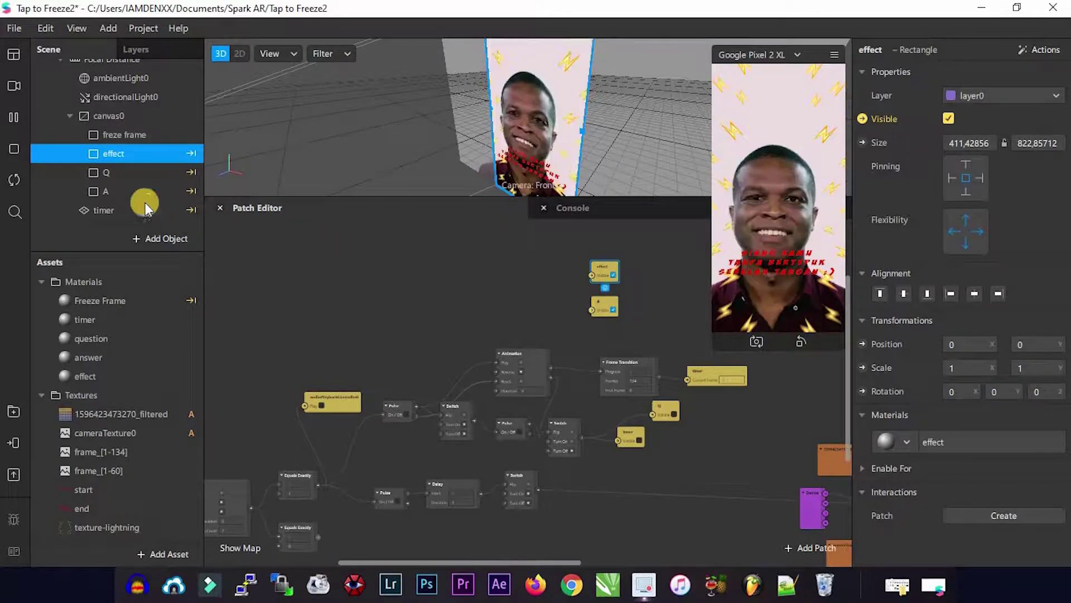
left_click(759, 225)
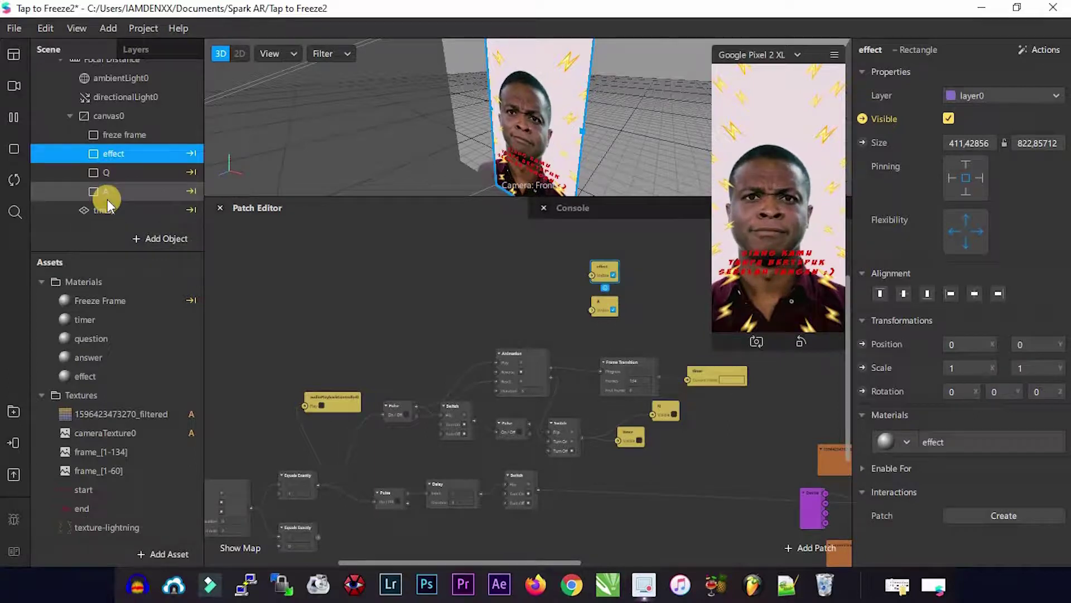
Add another rectangle to canvas0, stretch it to the canvas's full width and height, and assign it a new material.
left_click(133, 114)
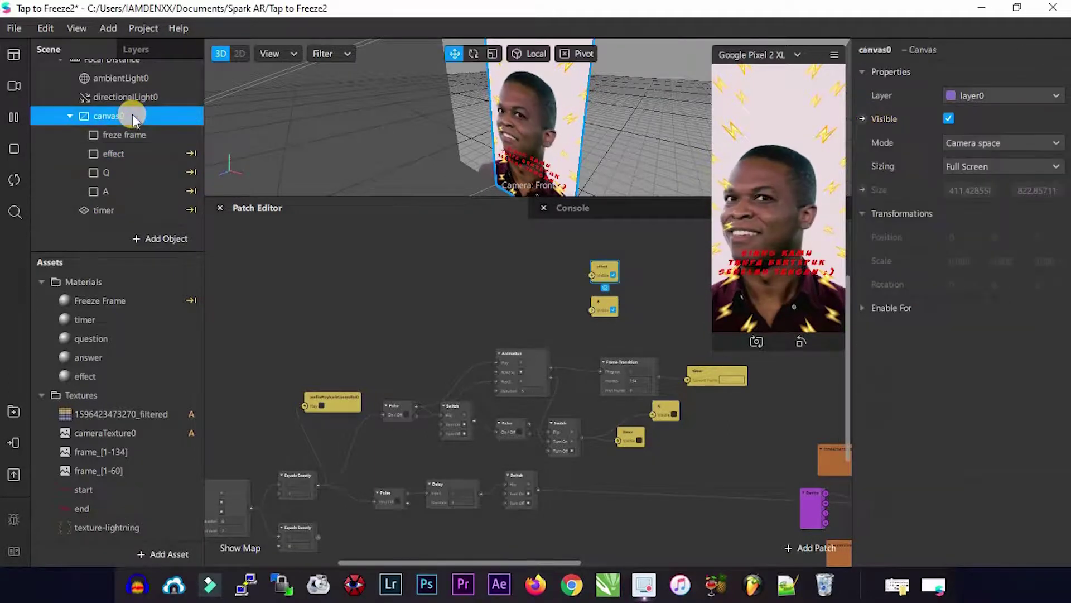
right_click(132, 114)
mouse_move(196, 143)
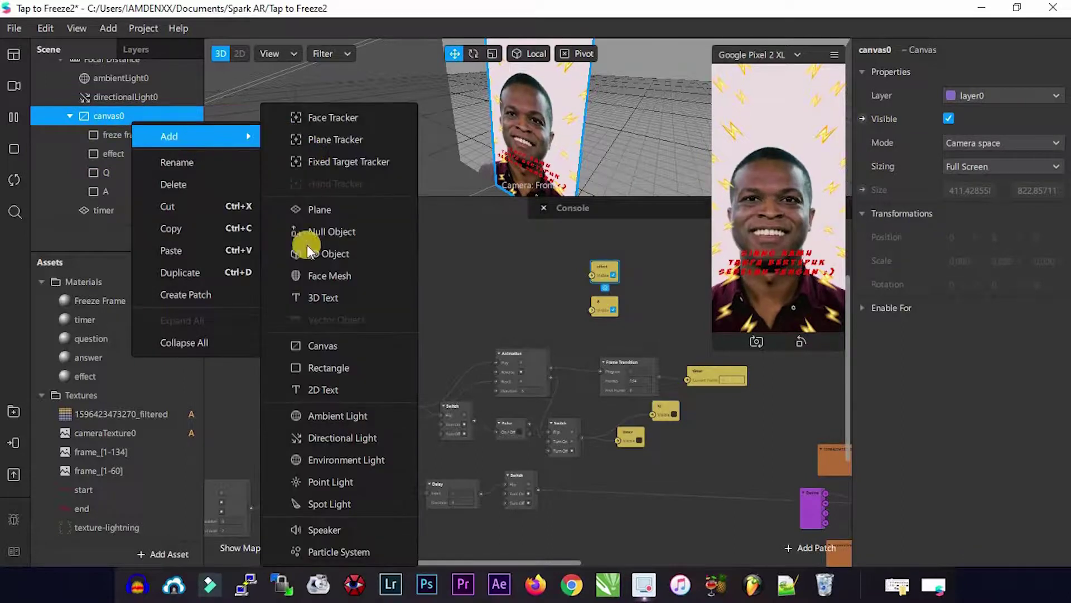
left_click(346, 365)
double_click(346, 372)
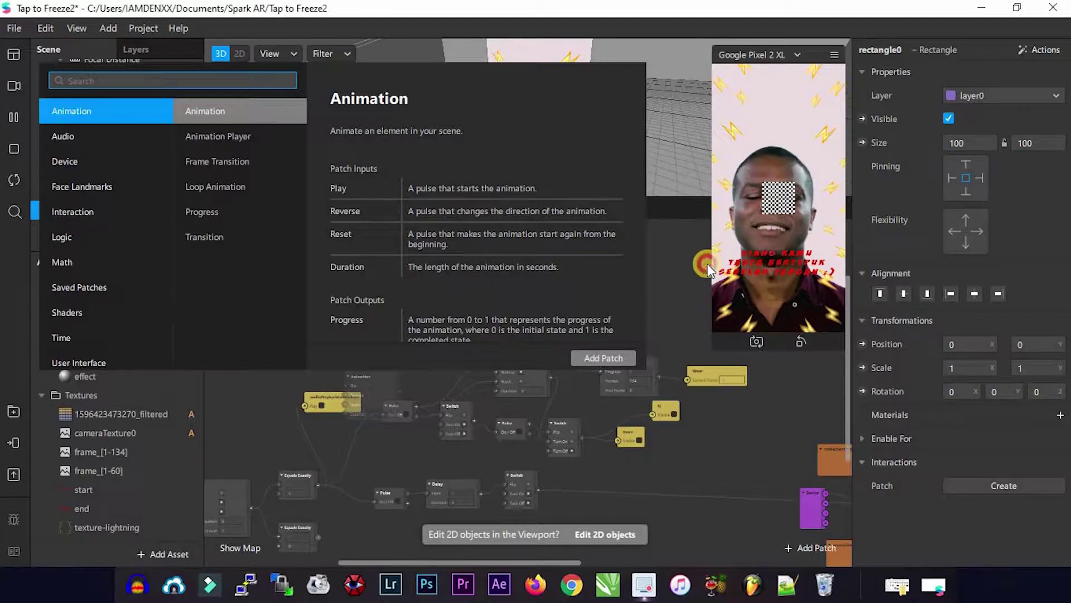
left_click(952, 139)
left_click(1024, 142)
left_click_drag(1034, 142, 989, 167)
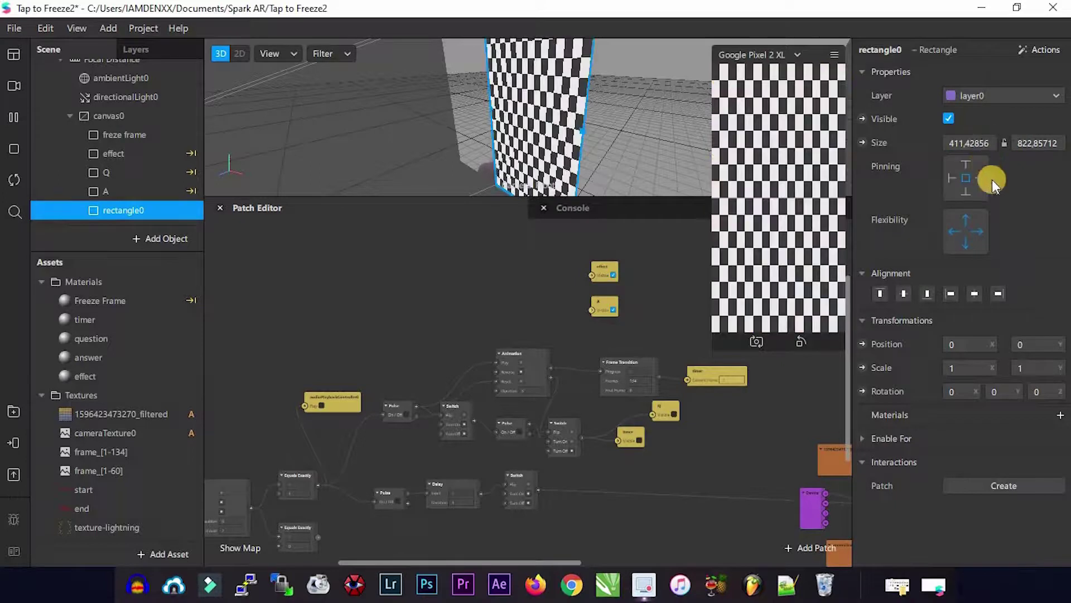
left_click(1060, 416)
left_click(981, 549)
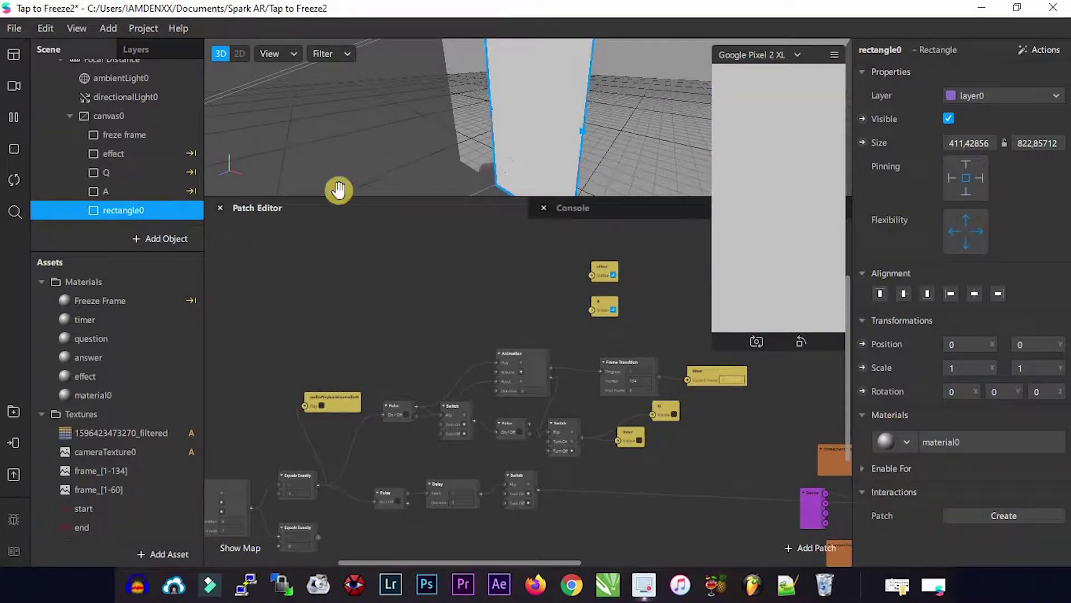
Rename the newest full-screen rectangle, rectangle0, to fire.
right_click(147, 208)
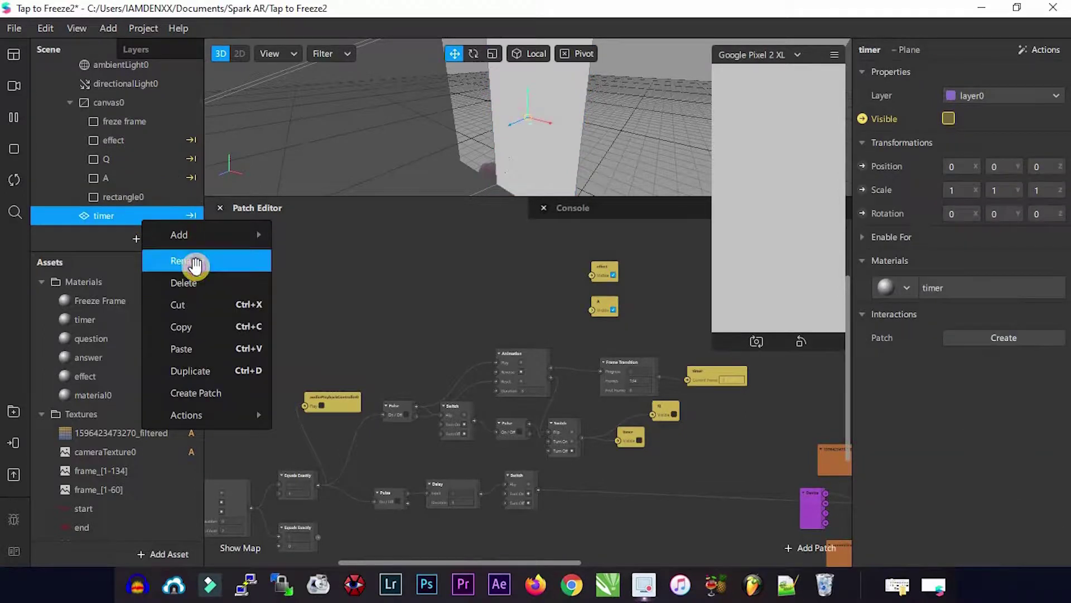
left_click(197, 264)
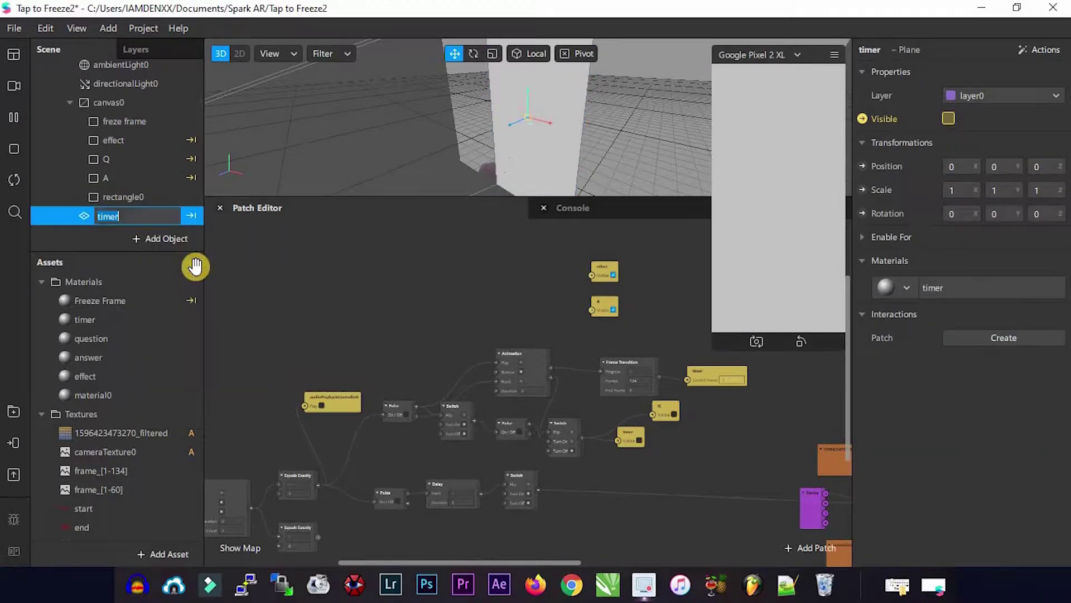
left_click(136, 202)
right_click(136, 203)
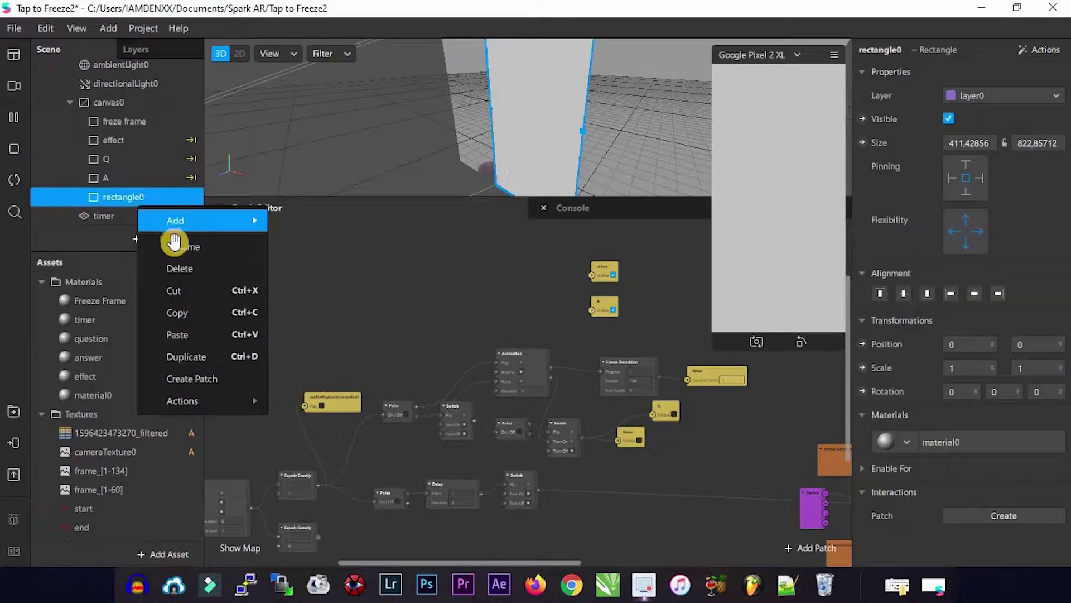
left_click(180, 247)
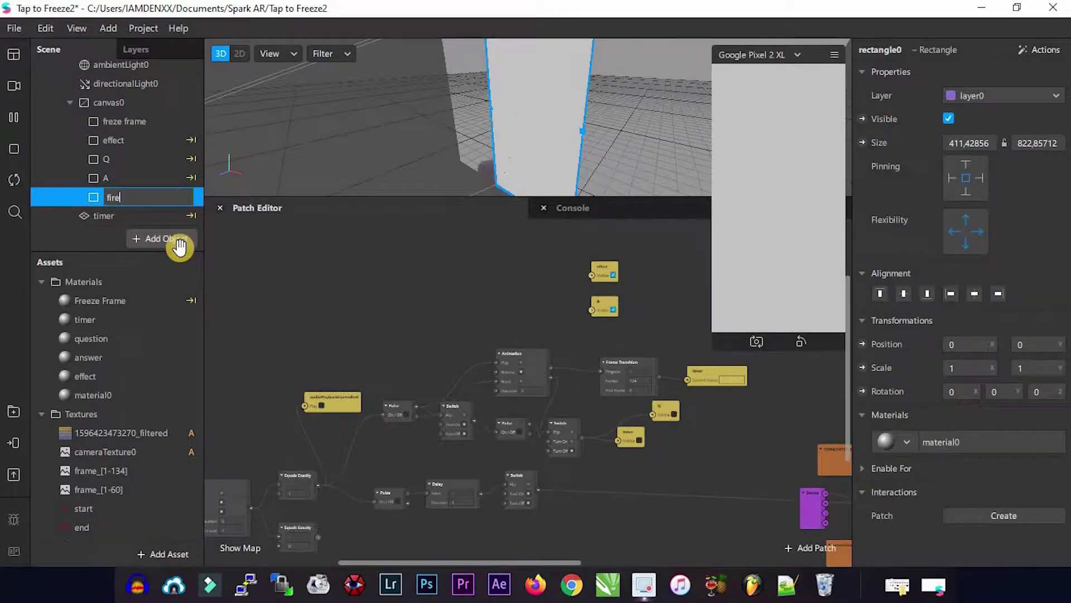
key("Return")
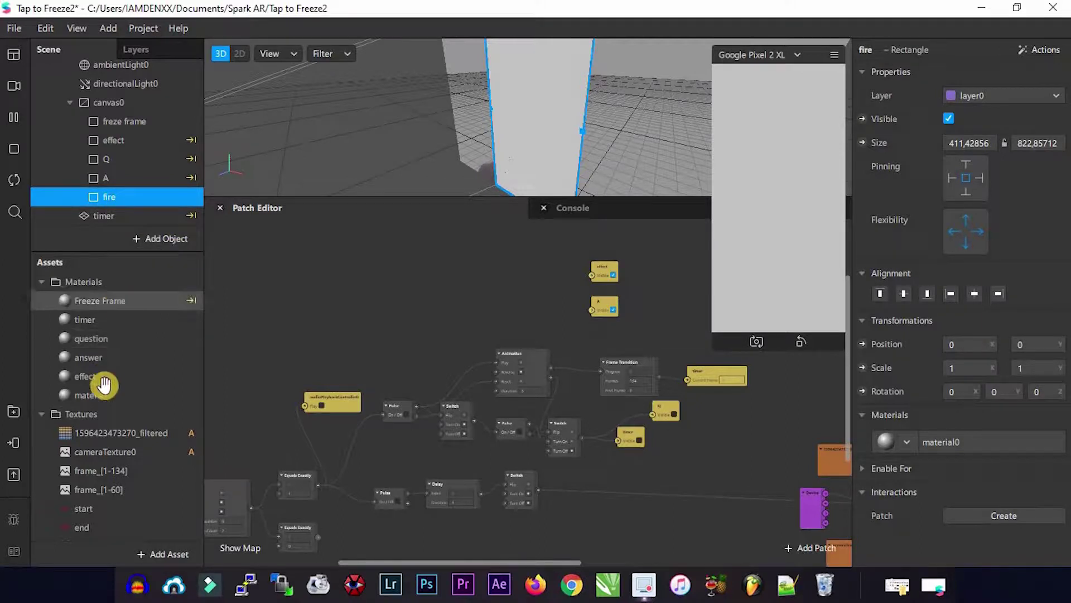
Rename the fire rectangle's material, material0, to fire and set its shader type to Flat.
left_click(101, 401)
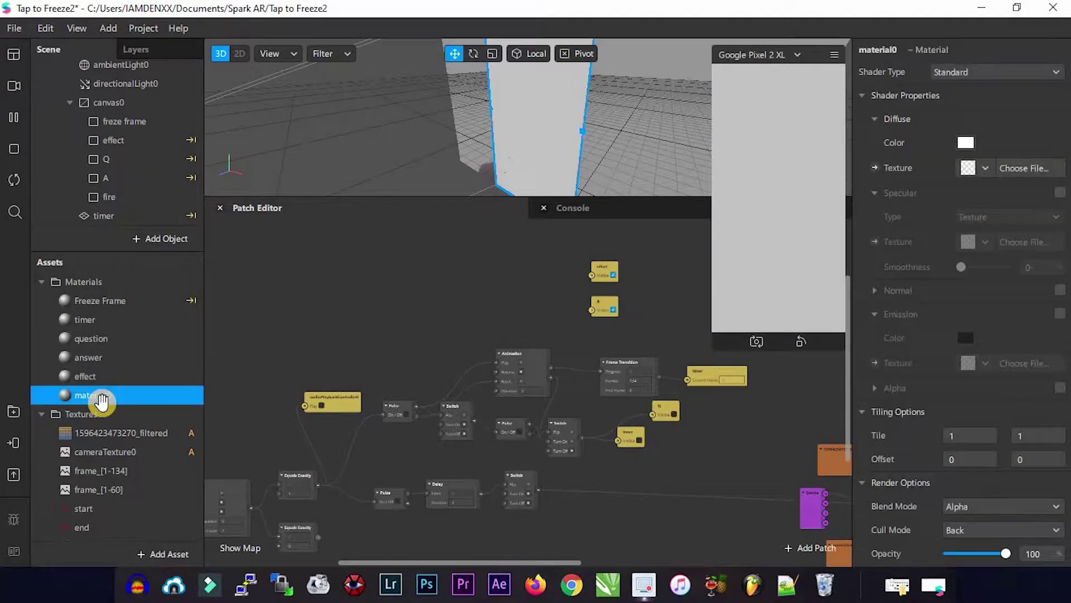
right_click(102, 401)
left_click(123, 417)
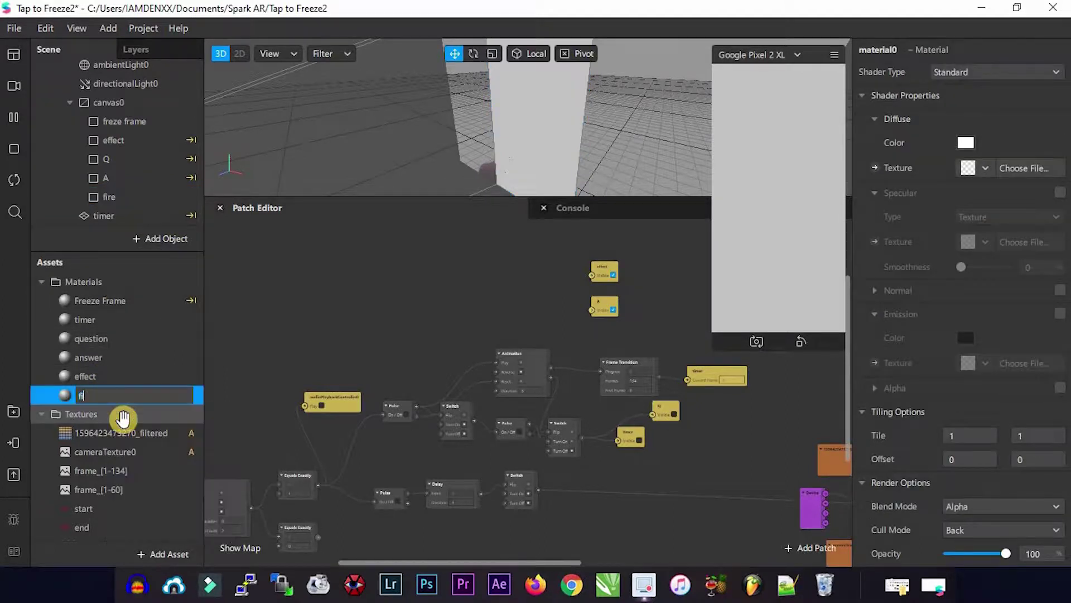
type("fire")
key("Return")
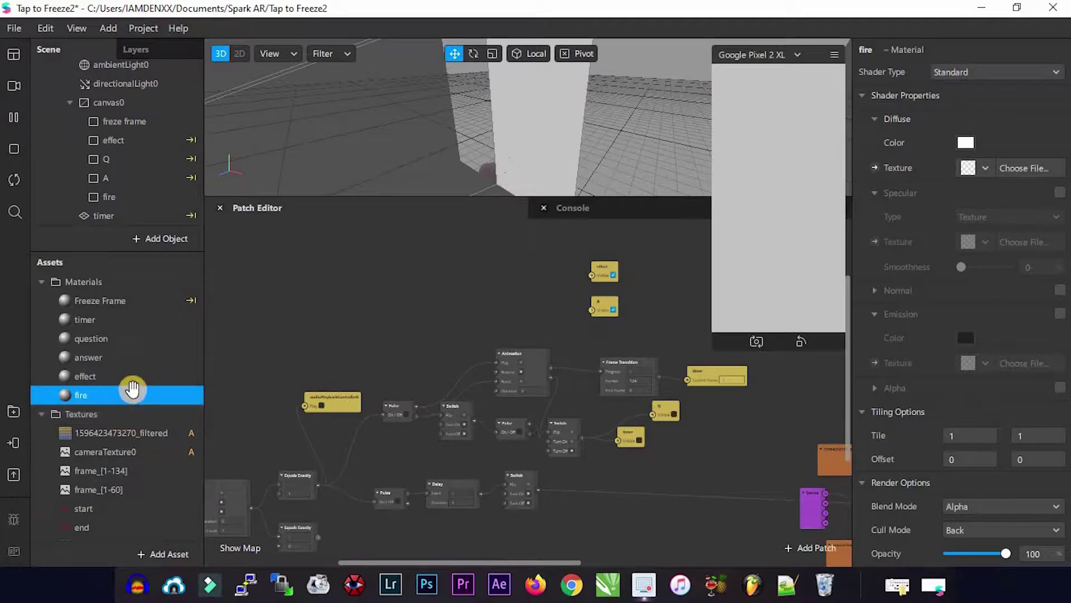
left_click(967, 72)
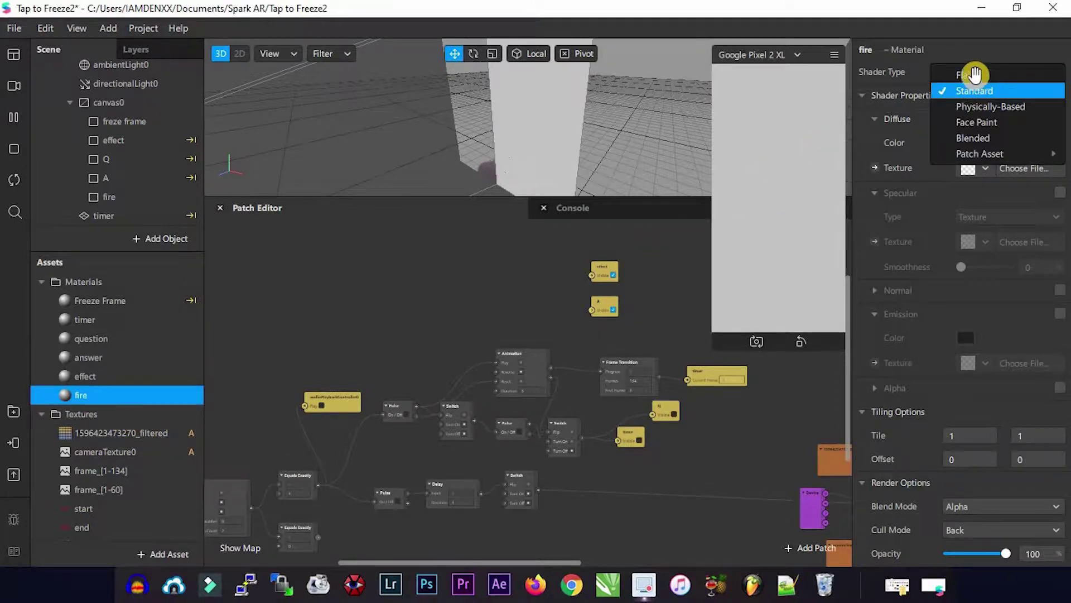
left_click(973, 73)
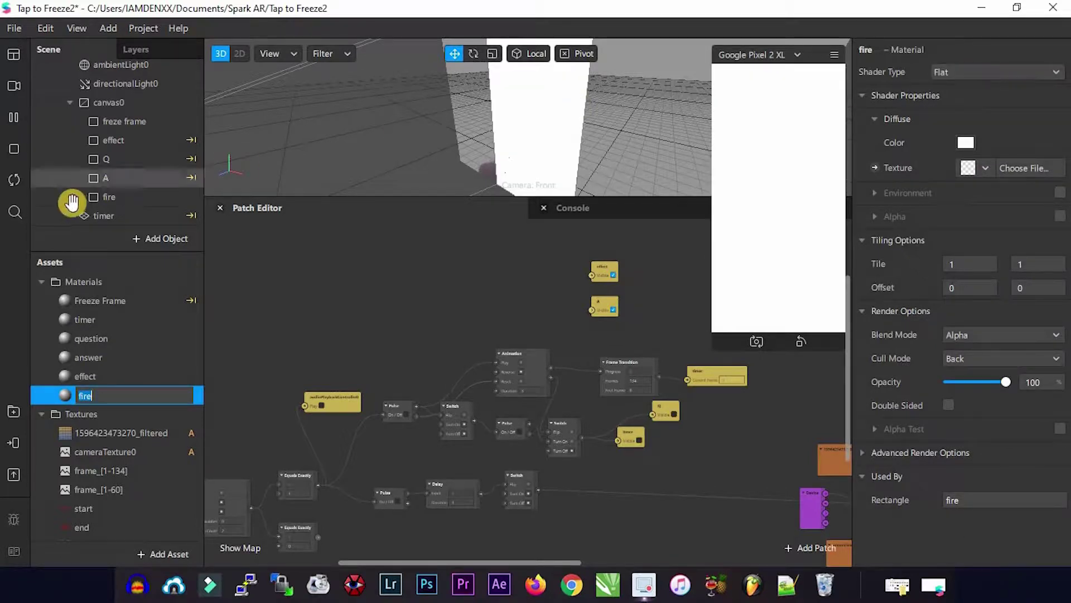
left_click(168, 233)
key("Delete")
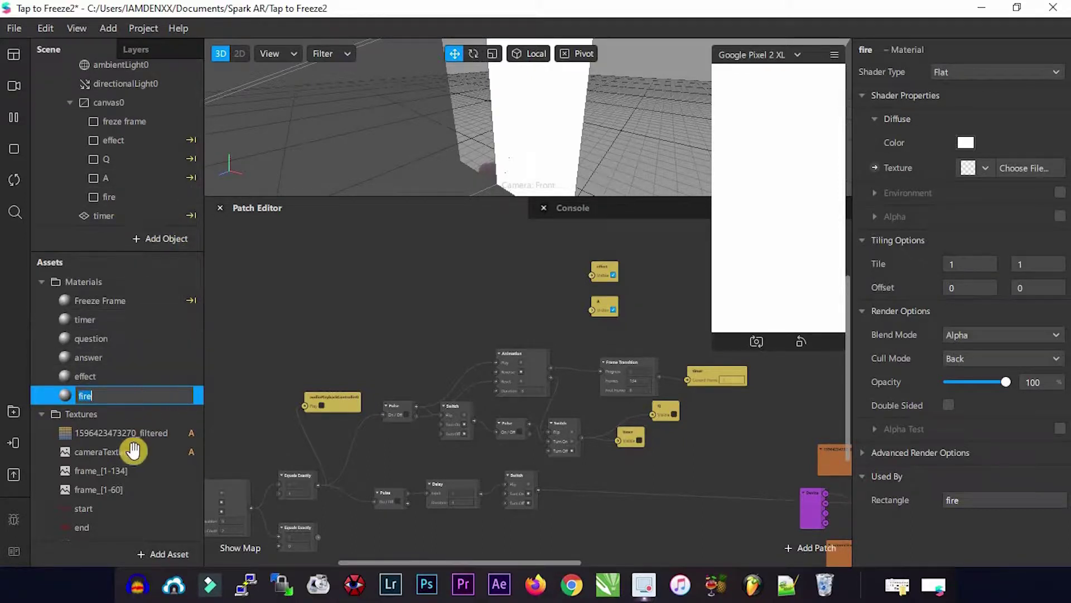
Create an animation sequence that uses the frame_[1-60] texture, and rename it fire.
scroll(106, 488, "down", 3)
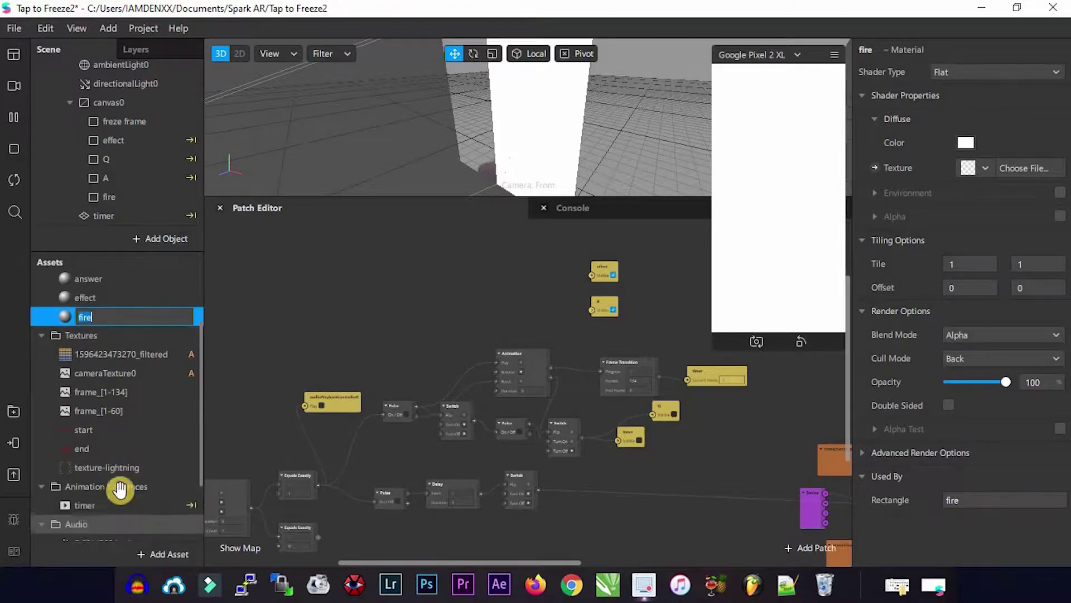
left_click(166, 557)
left_click(165, 555)
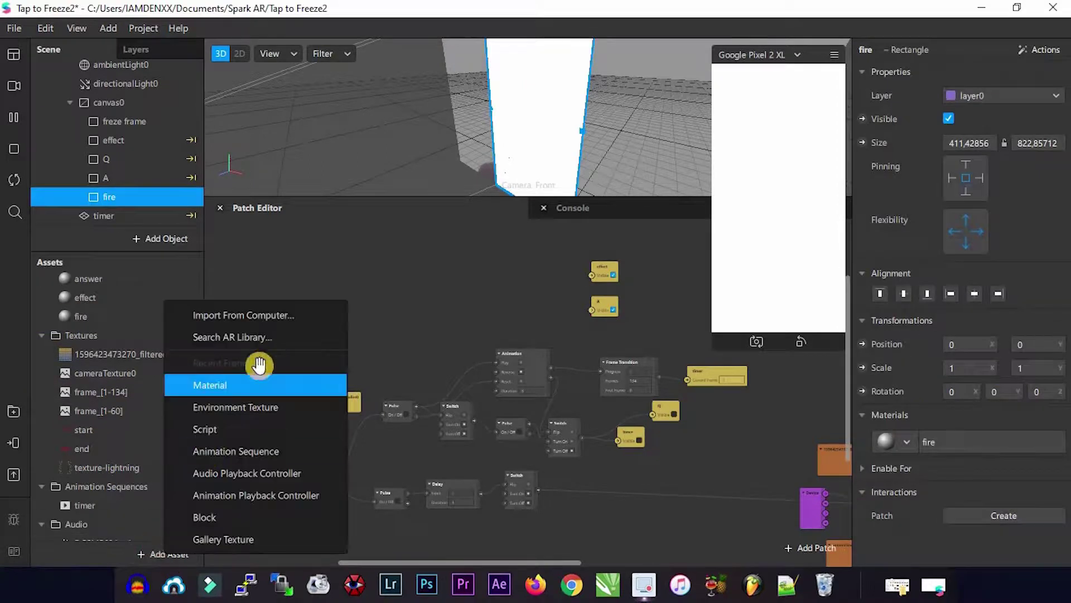
left_click(238, 452)
left_click(961, 73)
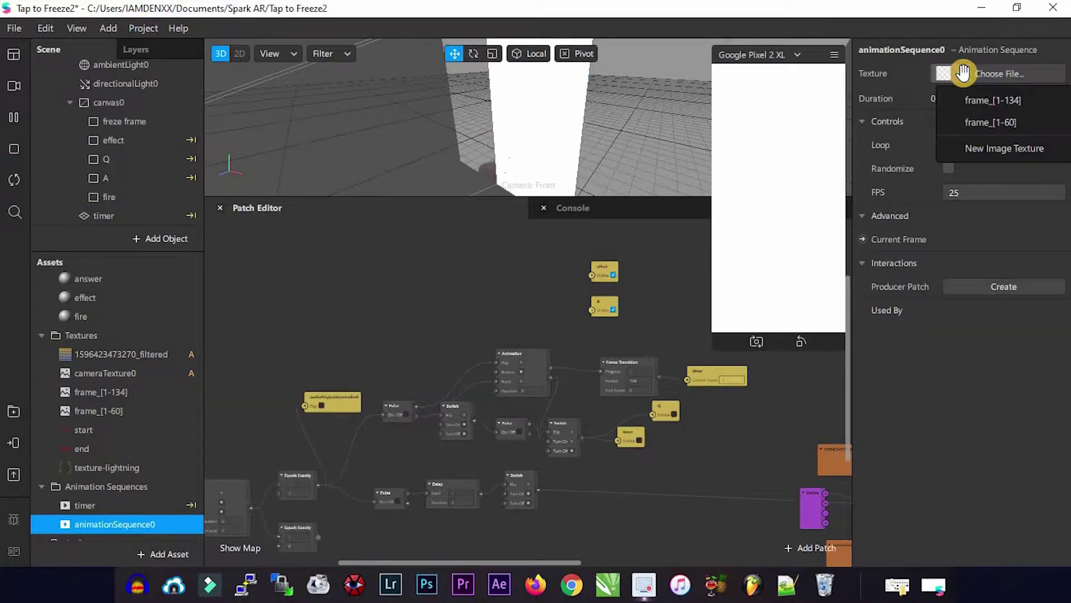
left_click(984, 125)
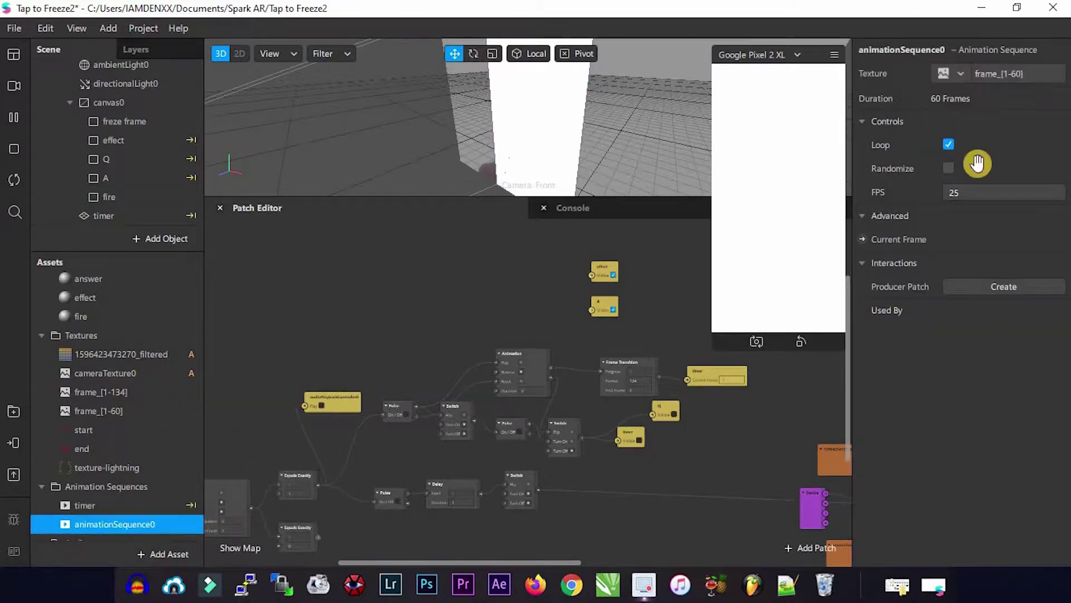
right_click(92, 525)
left_click(142, 425)
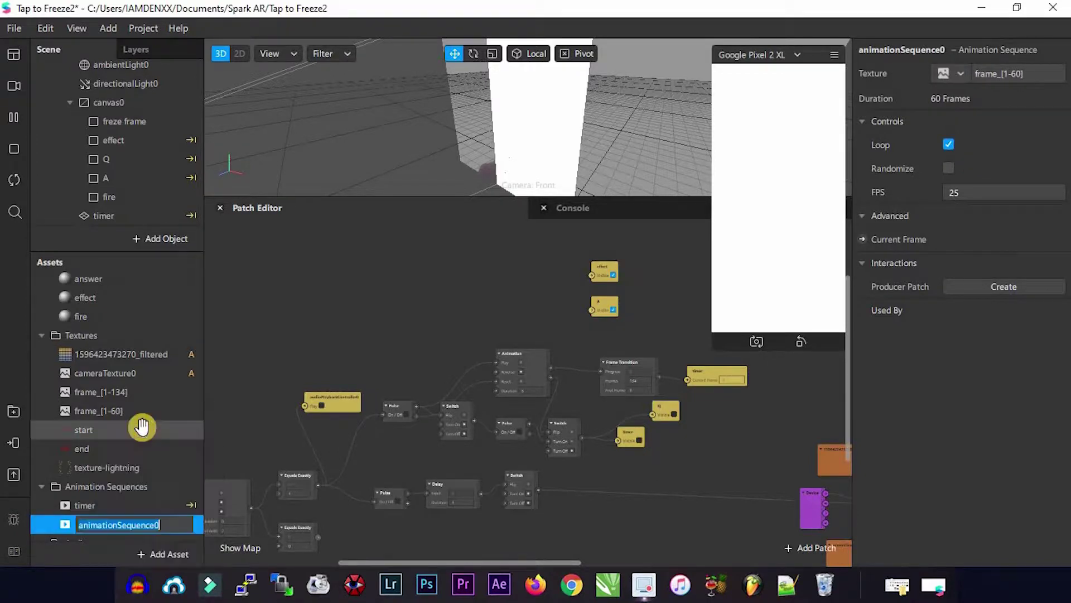
key("Return")
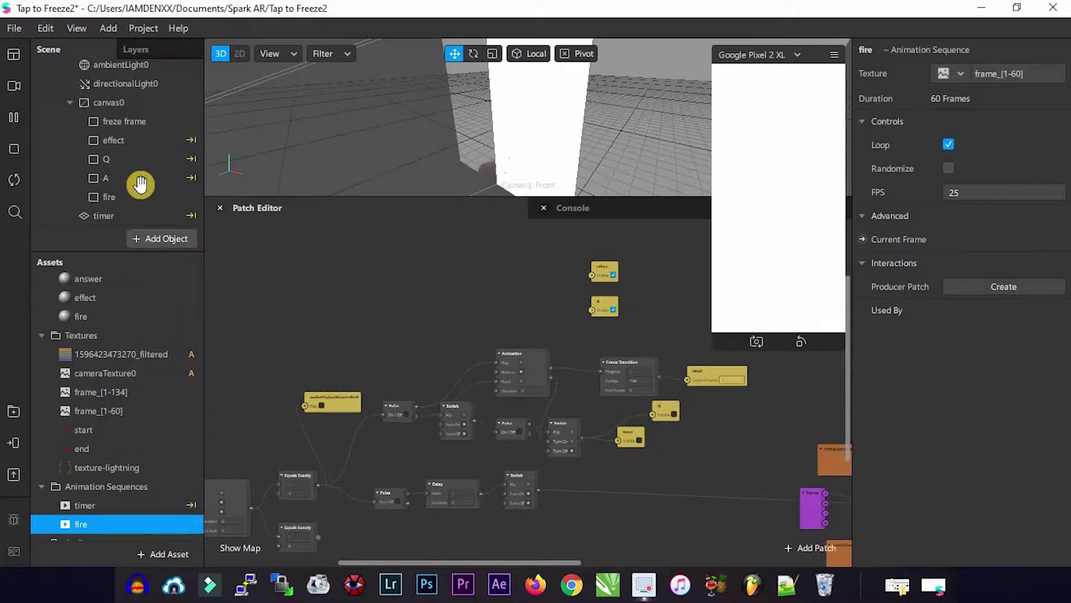
Assign the fire animation sequence as the texture of the fire material.
left_click(124, 199)
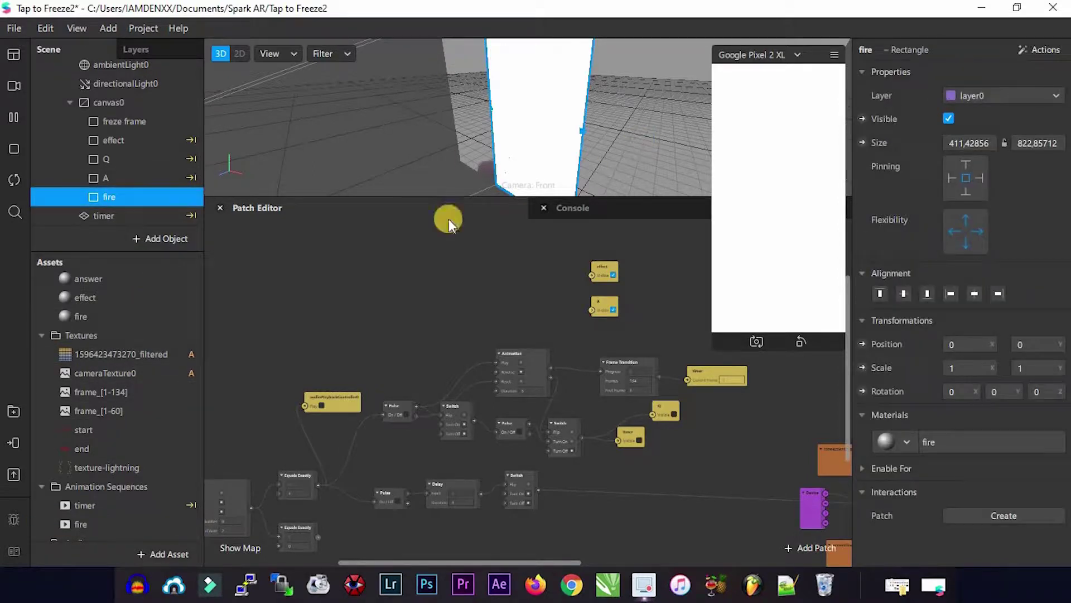
double_click(109, 318)
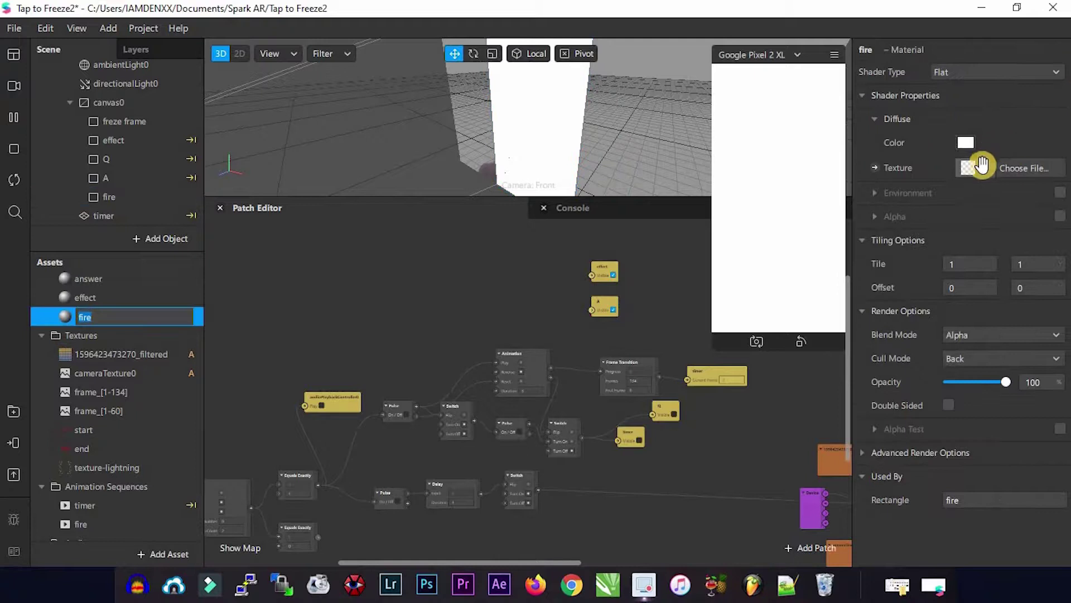
left_click(981, 171)
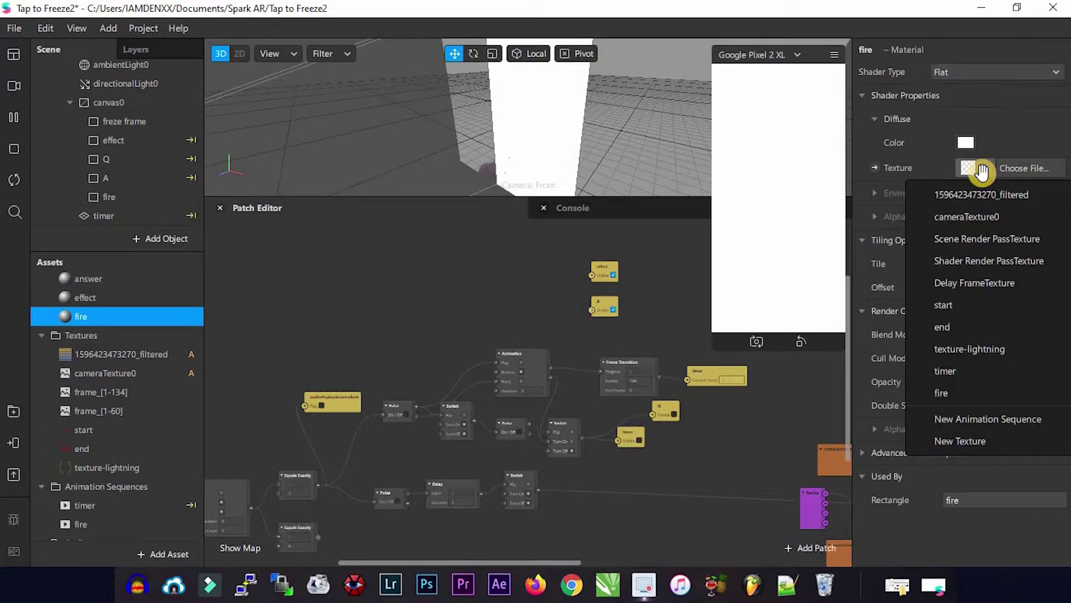
left_click(942, 397)
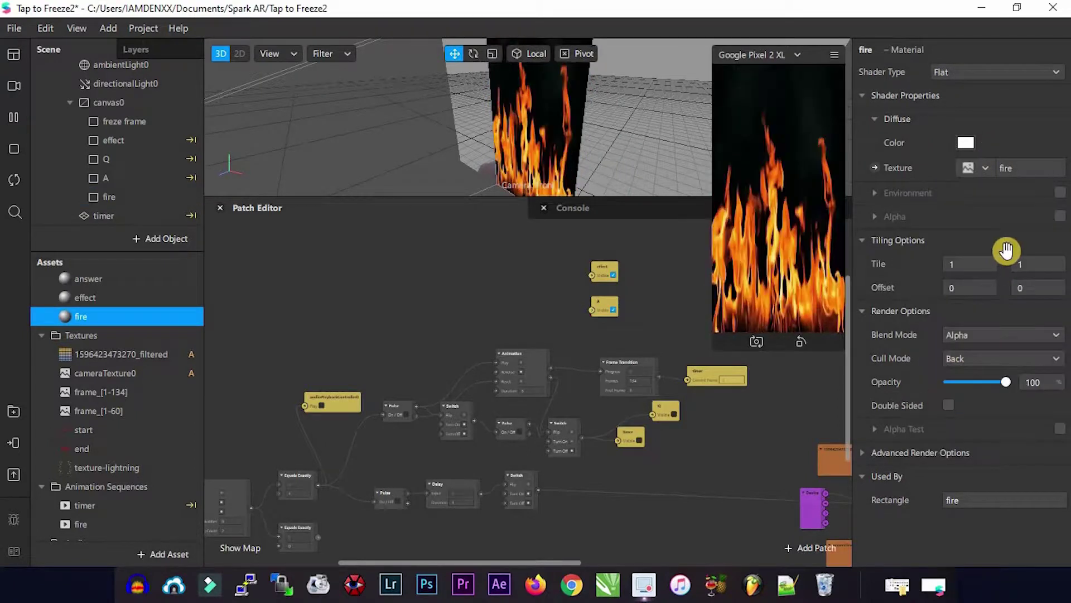
Set the fire material's blend mode to Screen and its opacity to 60%.
left_click(970, 341)
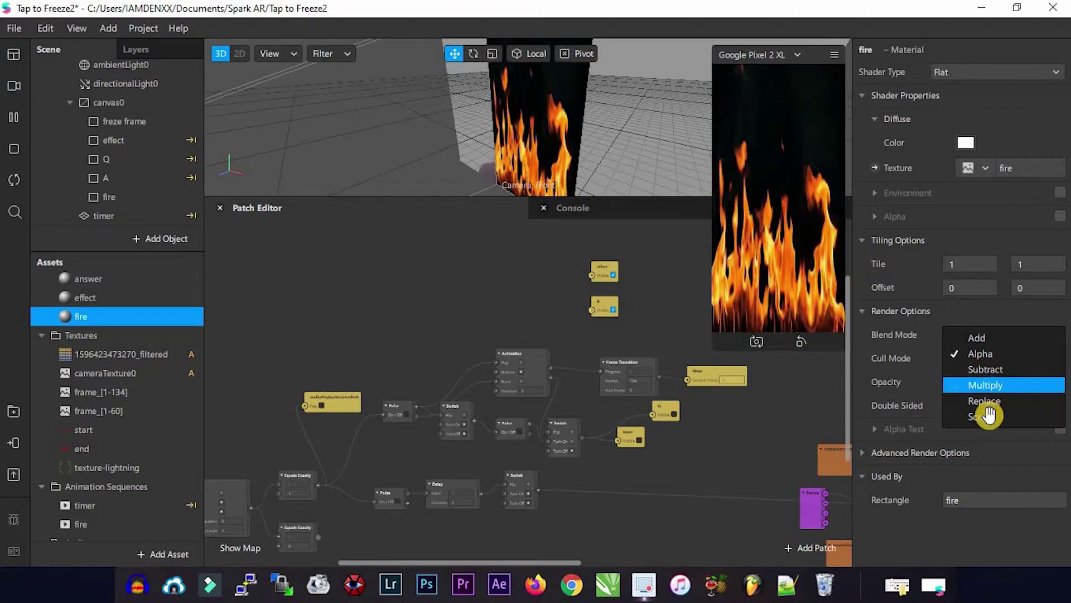
left_click(985, 413)
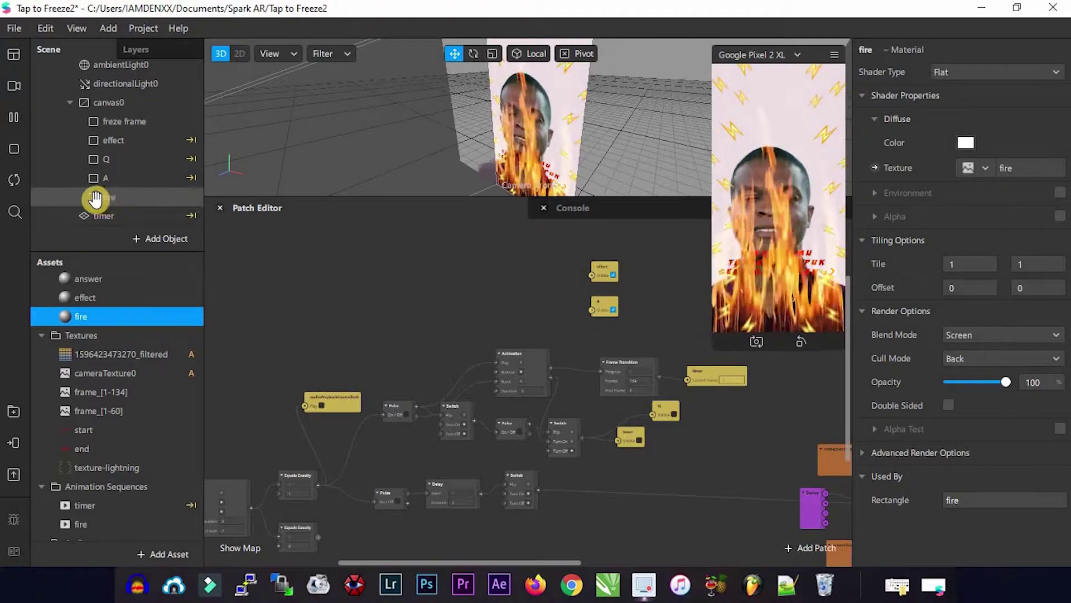
left_click_drag(998, 396, 983, 386)
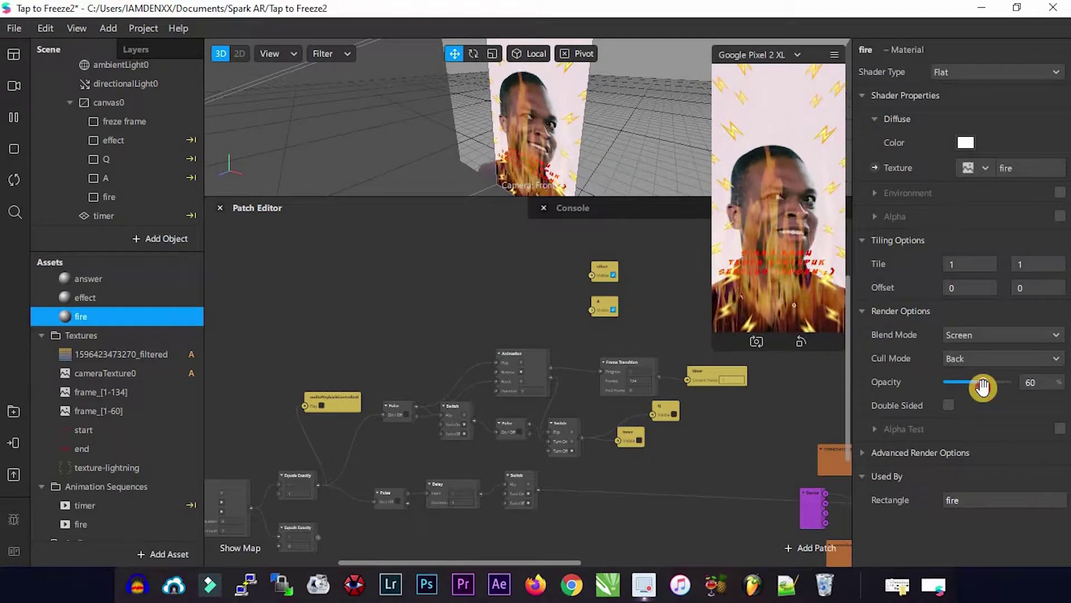
Create a visibility patch for the fire rectangle and place it directly above the effect patch.
left_click(953, 500)
left_click(862, 118)
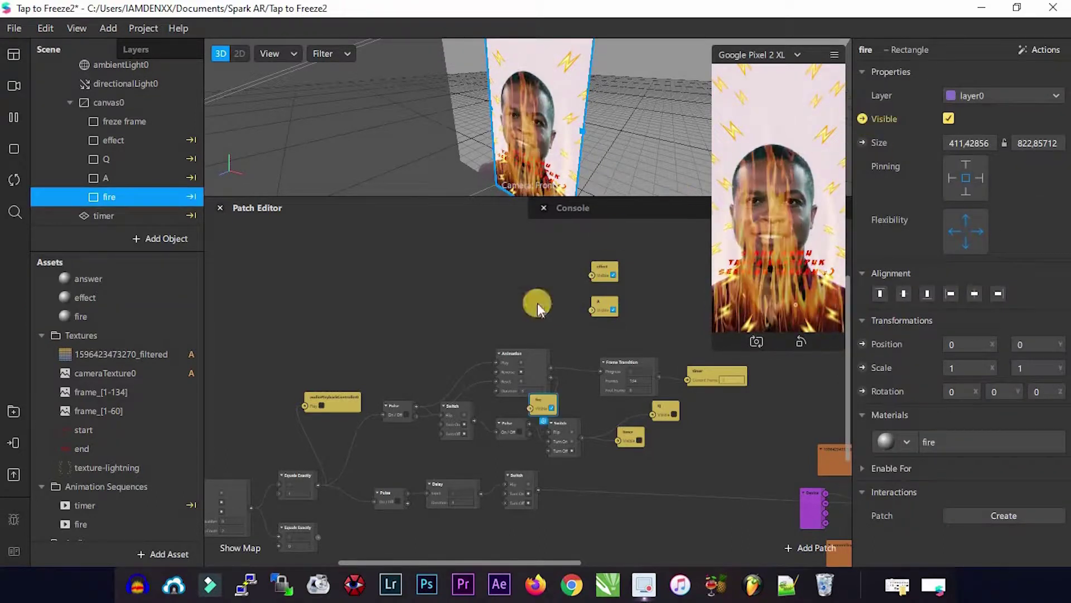
left_click_drag(534, 403, 599, 230)
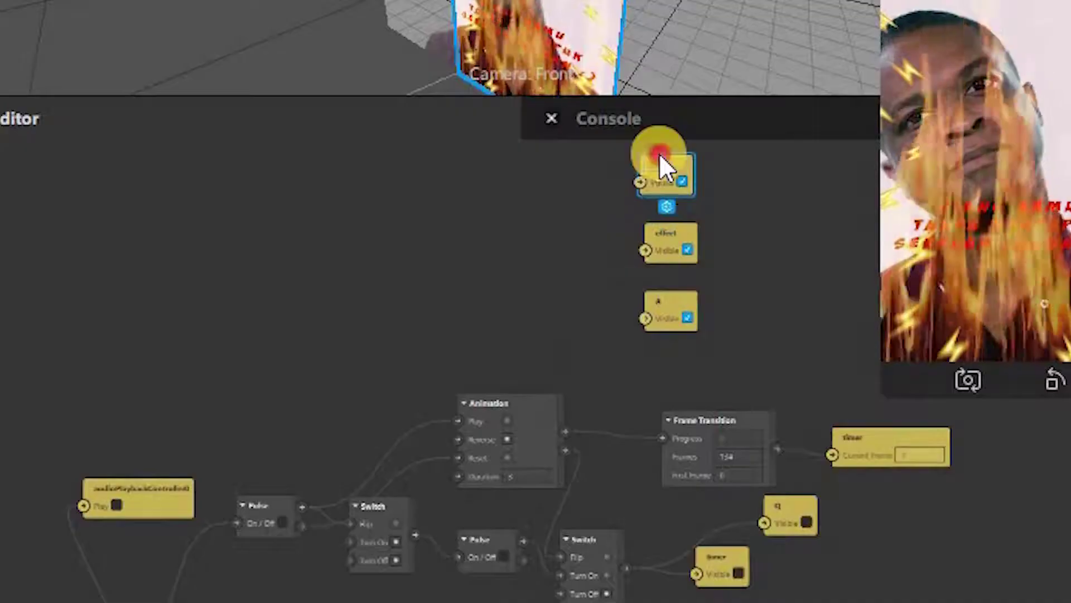
left_click_drag(658, 153, 663, 153)
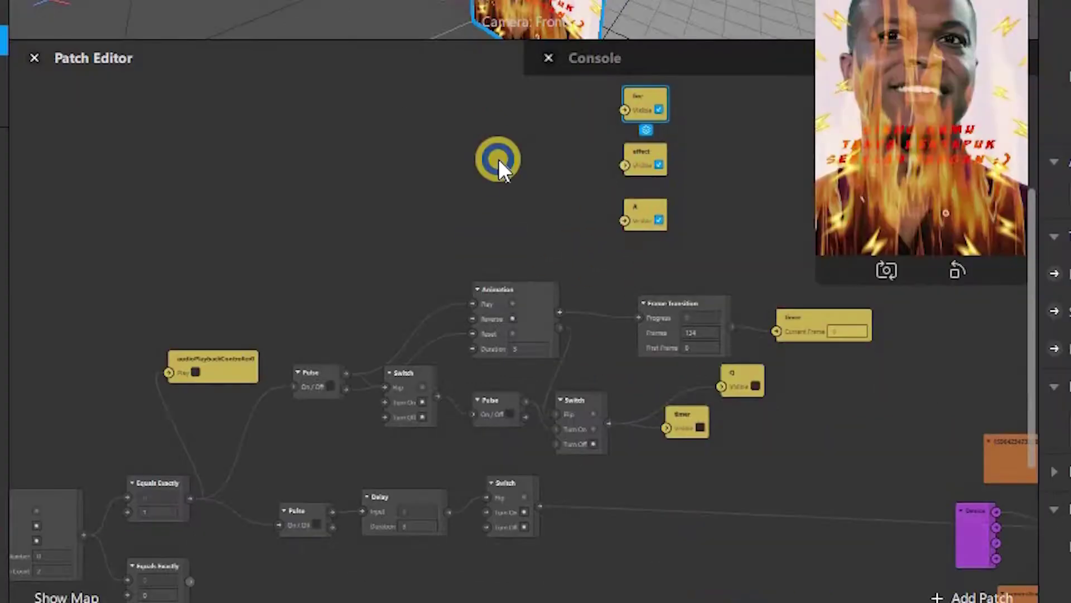
Add a Switch patch beside the fire, effect and A visibility patches, above the Animation patch.
double_click(460, 254)
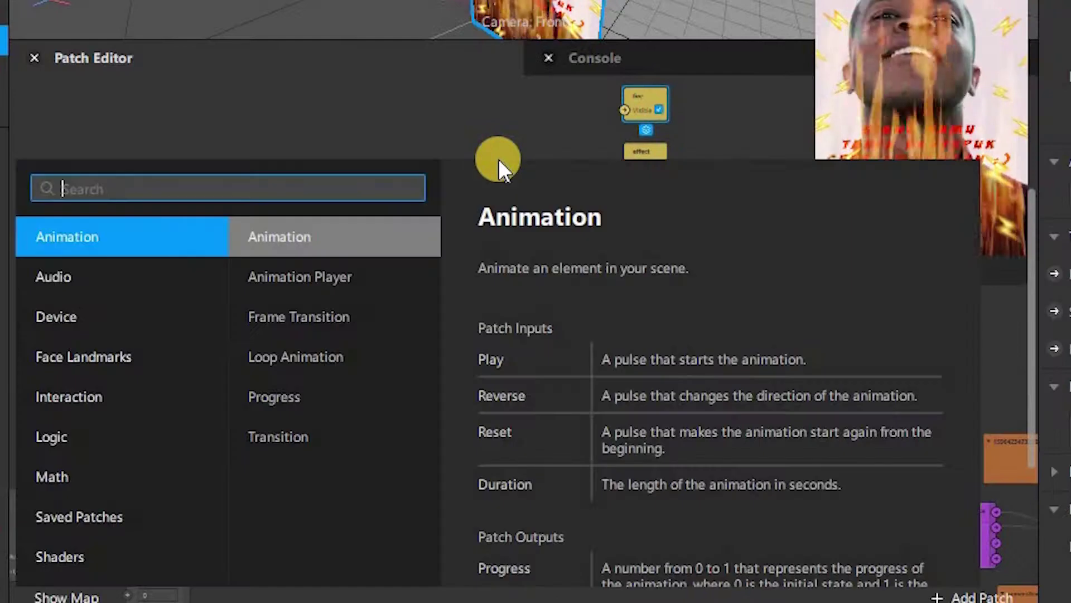
type("swi")
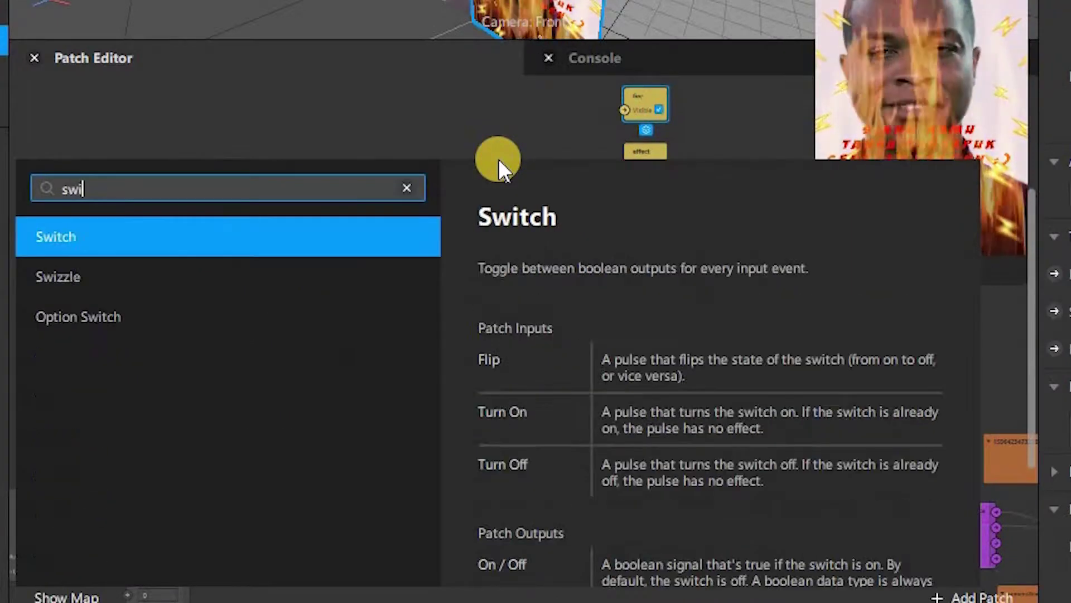
type("tch")
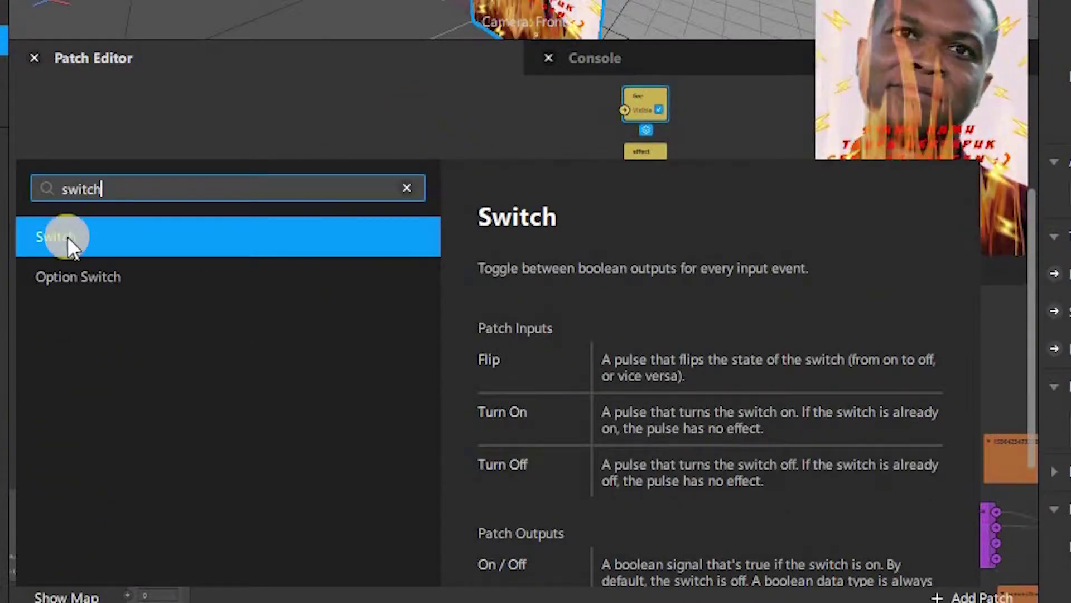
left_click(58, 236)
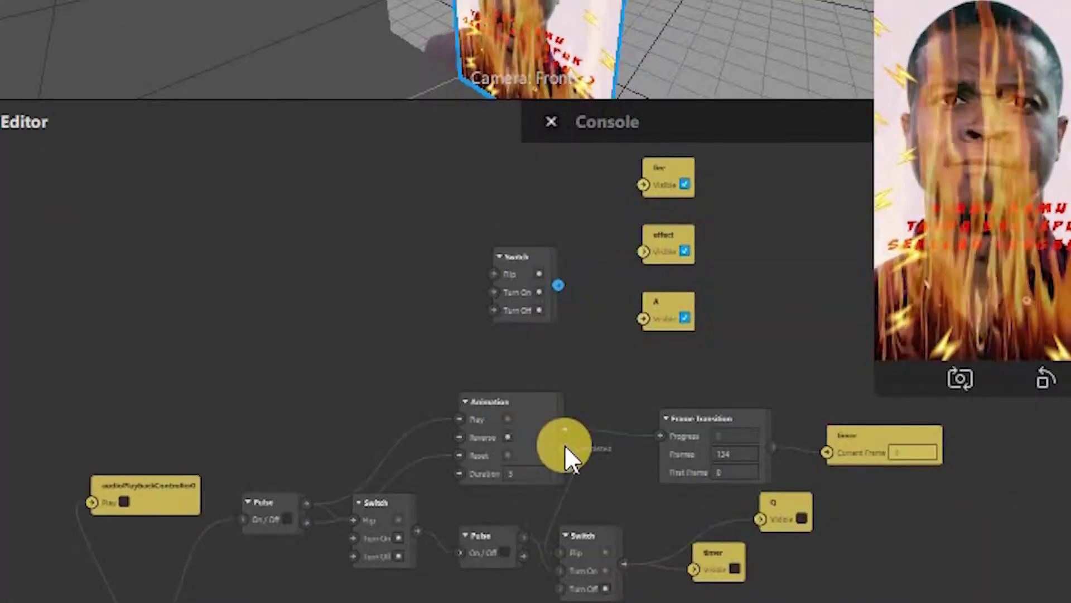
Connect the Animation patch's Completed output to the new Switch's Flip input.
left_click_drag(565, 447, 586, 309)
left_click_drag(461, 261, 492, 294)
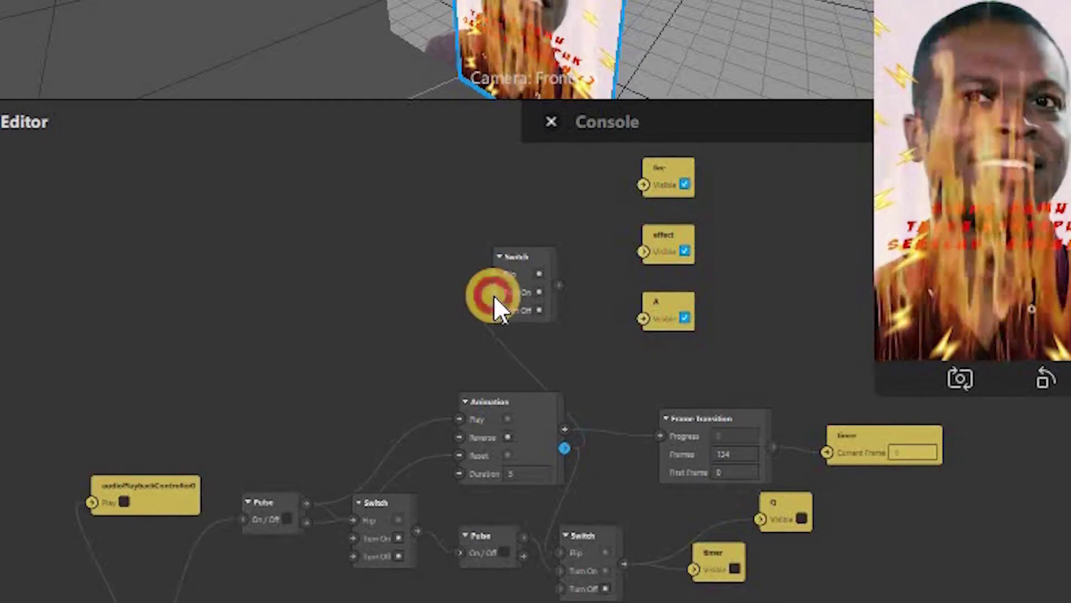
left_click(494, 277)
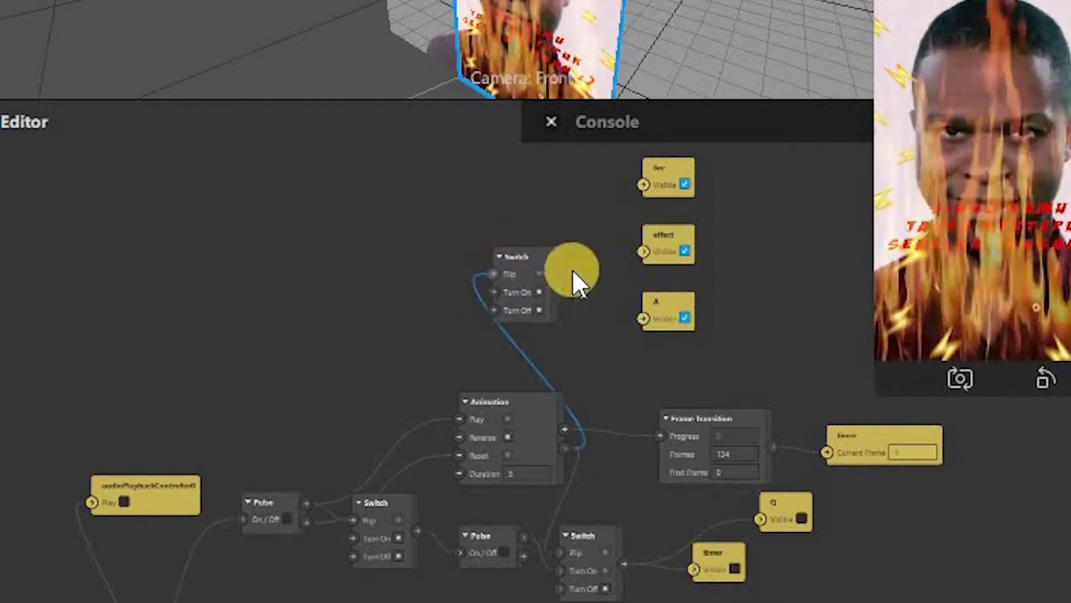
Connect the new Switch's output to the Visible inputs of the fire, effect and A patches.
left_click_drag(558, 285, 643, 183)
left_click_drag(558, 285, 633, 243)
left_click(642, 247)
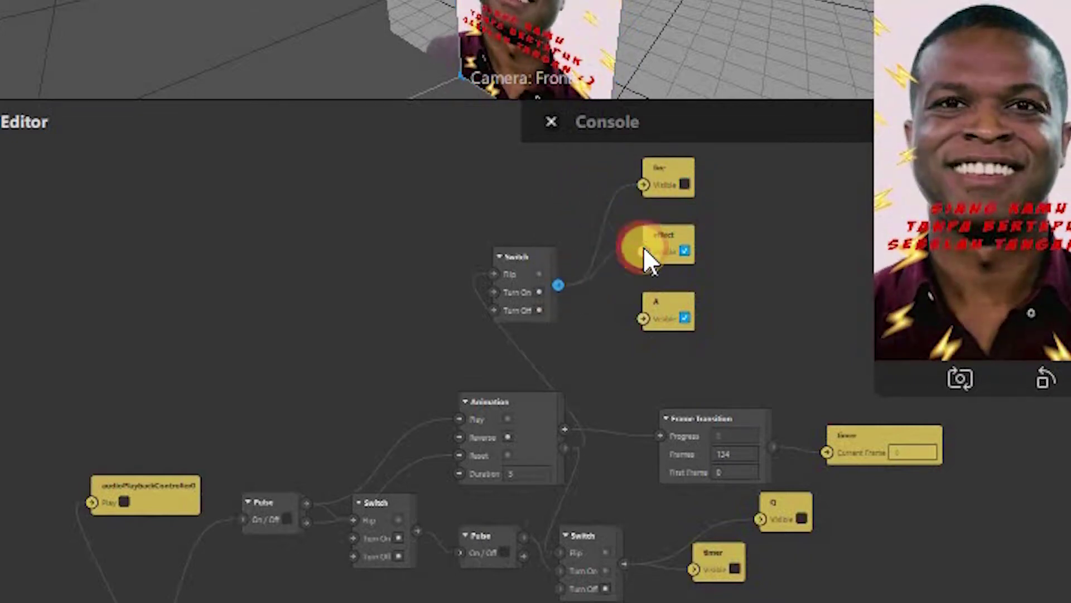
left_click_drag(557, 286, 642, 319)
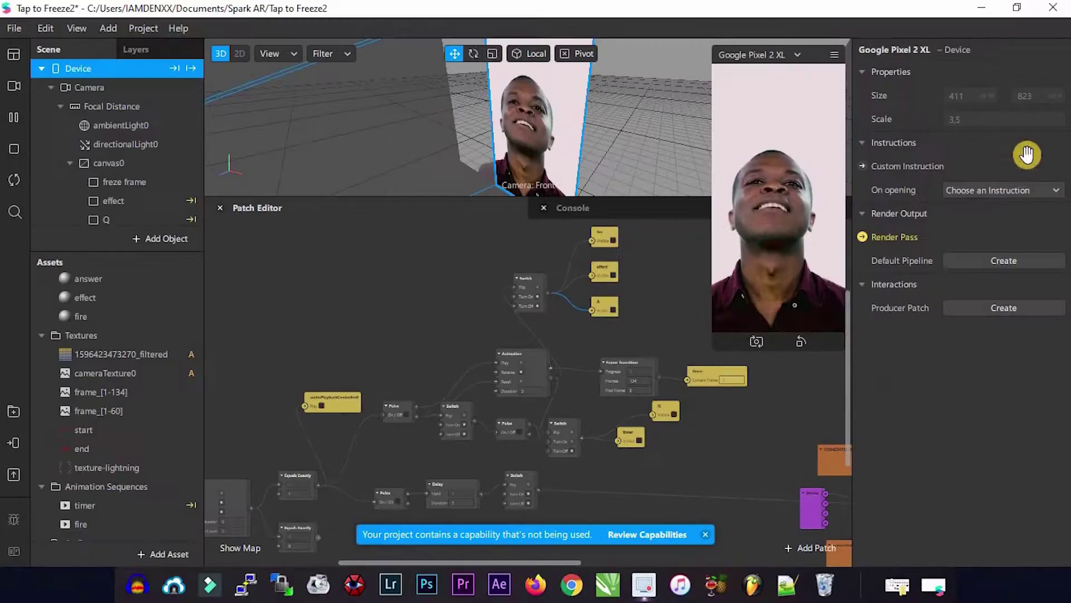
Set the device's on-opening instruction to Tap to start.
left_click(1043, 195)
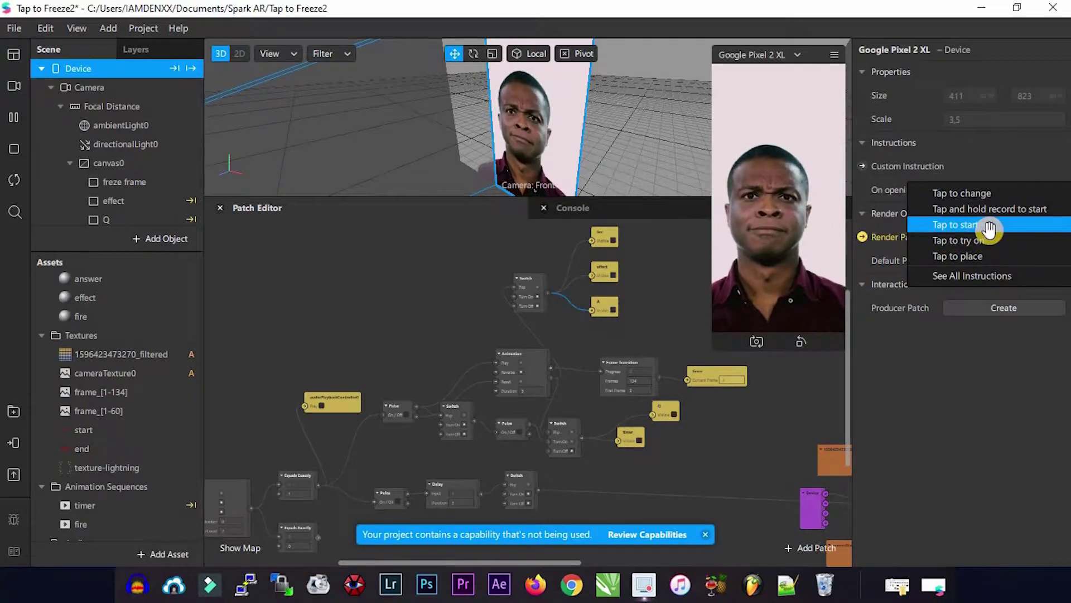
left_click(953, 225)
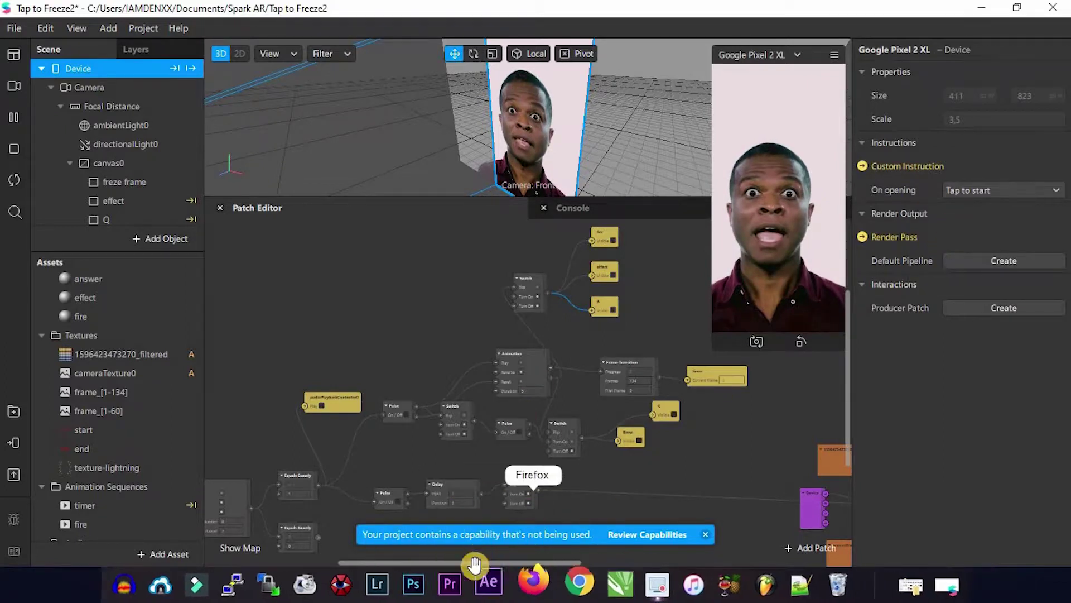
Arrange the instruction's Runtime, Less Than and Device patches in a row in the empty area above the render pass patches.
left_click_drag(518, 563, 580, 564)
left_click_drag(691, 512, 632, 325)
left_click_drag(554, 284, 558, 281)
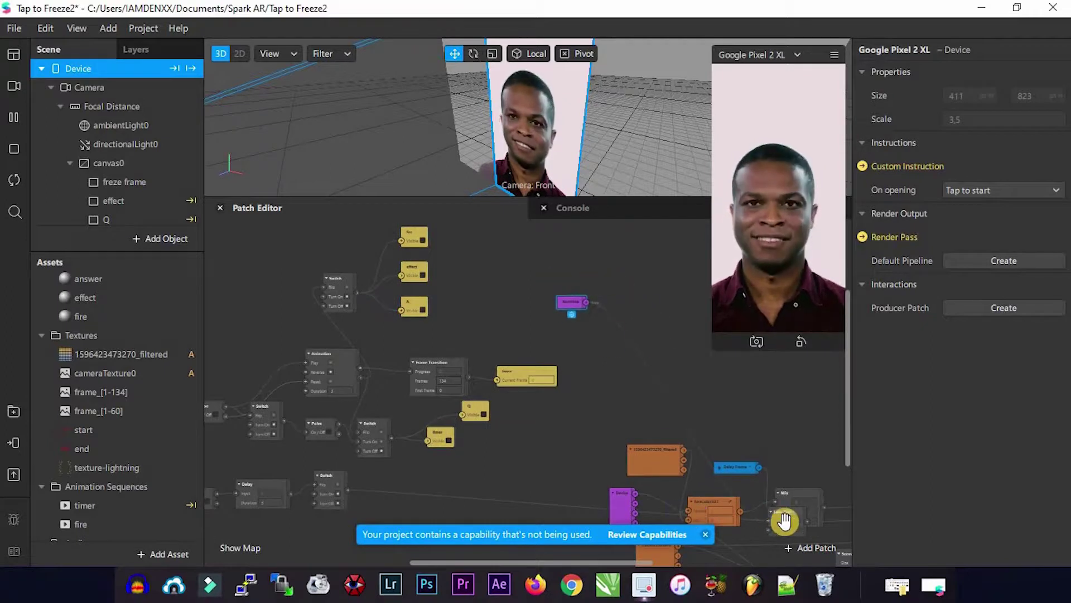
left_click_drag(792, 510, 637, 286)
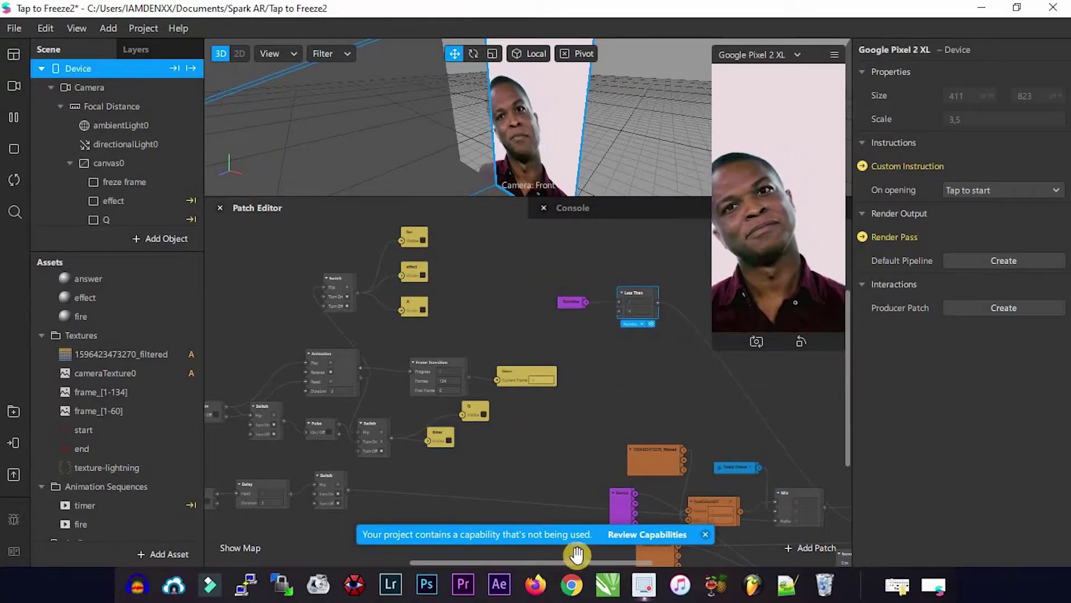
left_click_drag(564, 563, 610, 564)
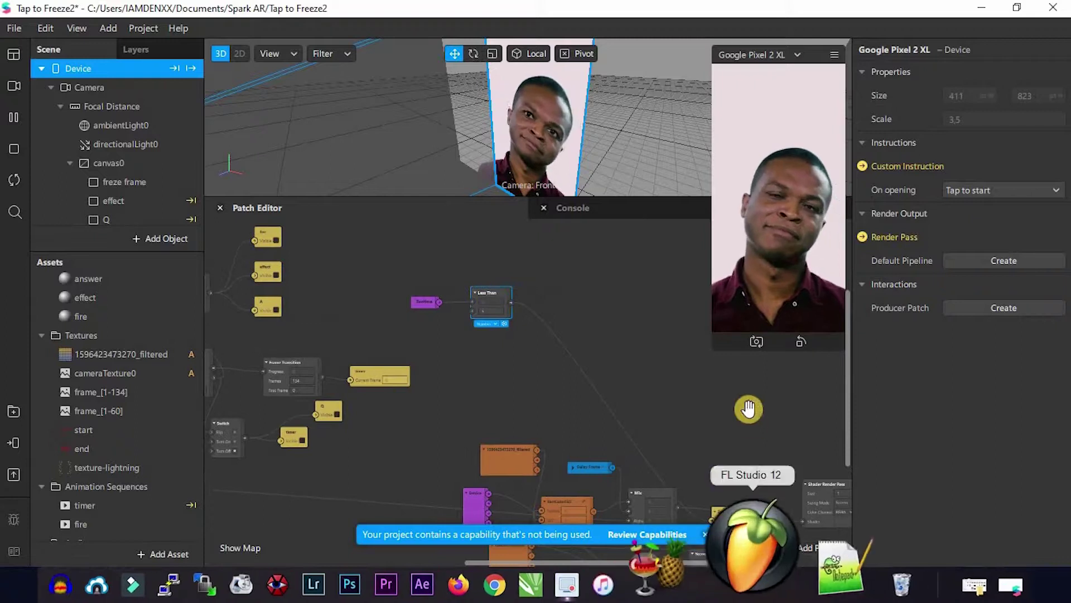
left_click_drag(754, 517, 561, 296)
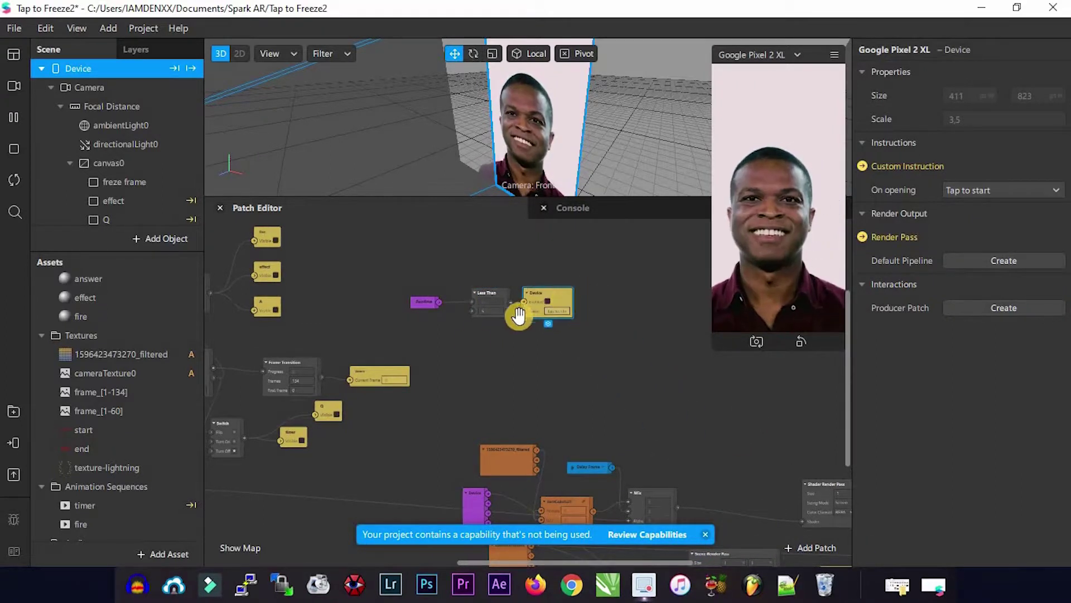
Test the effect in the device preview by triggering the countdown and question with a simulated screen tap.
scroll(461, 346, "up", 5)
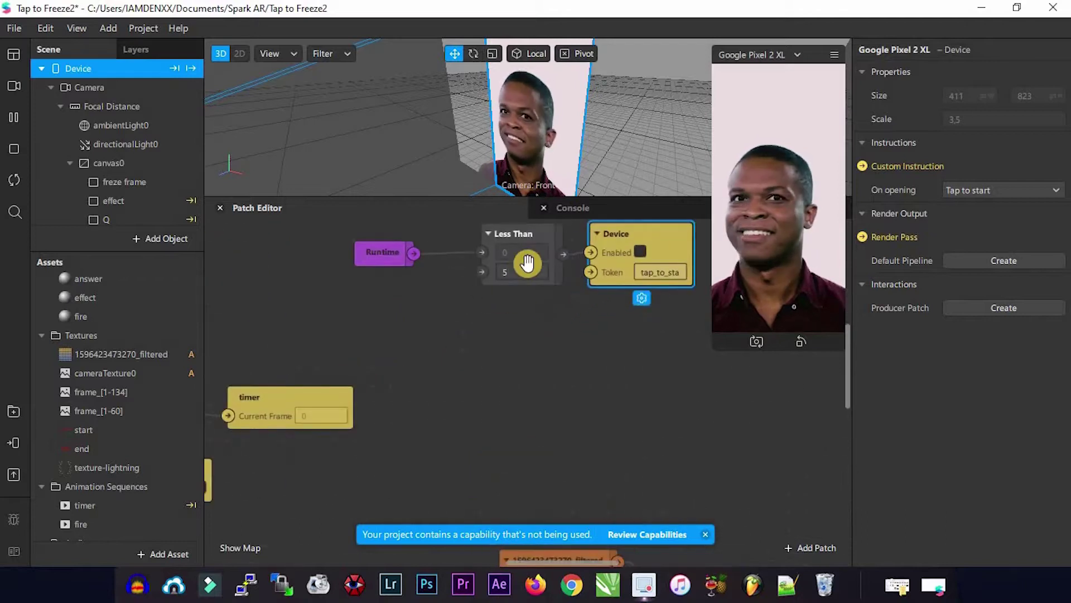
left_click_drag(524, 280, 415, 303)
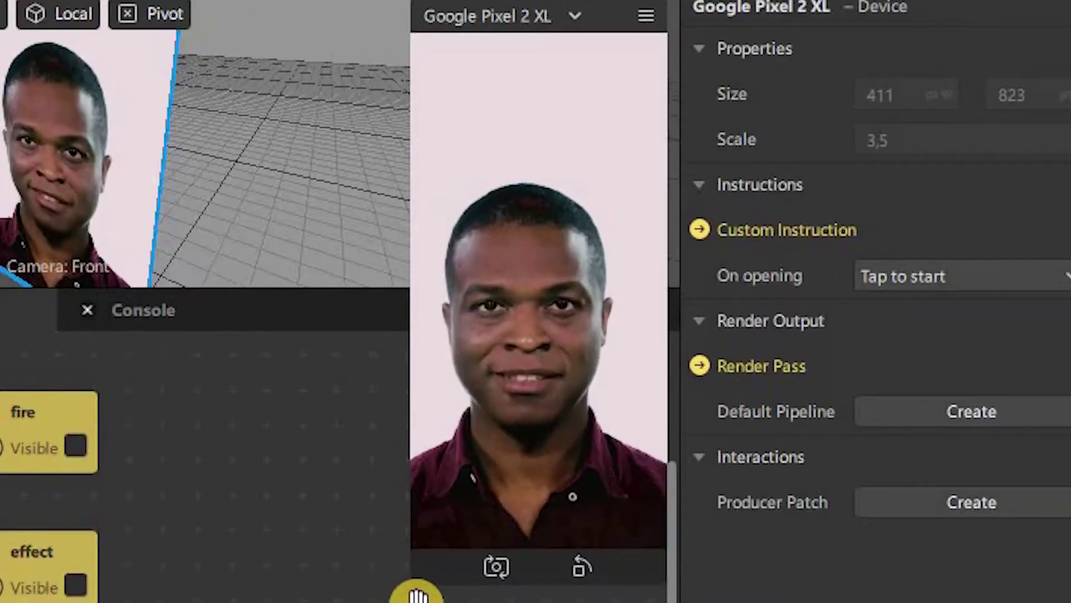
left_click(562, 334)
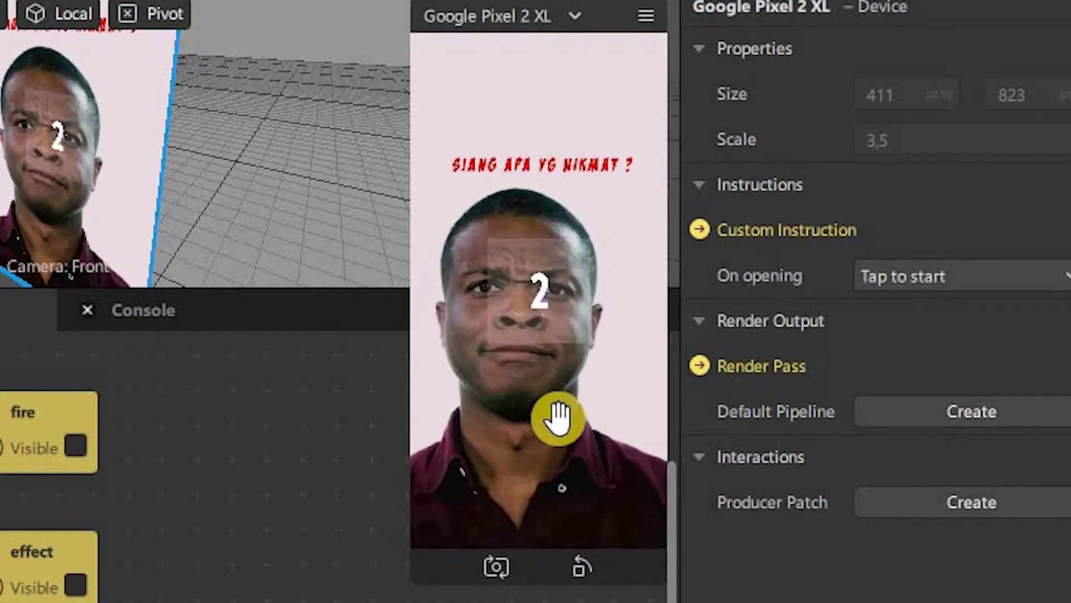